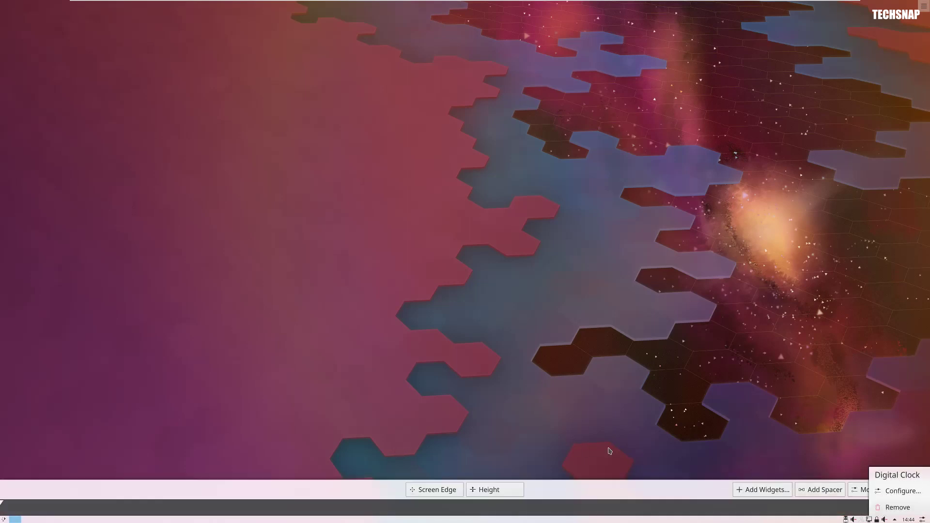
Step: Set the bottom panel height to 66 and exit panel edit mode
scroll(520, 479, "up", 2)
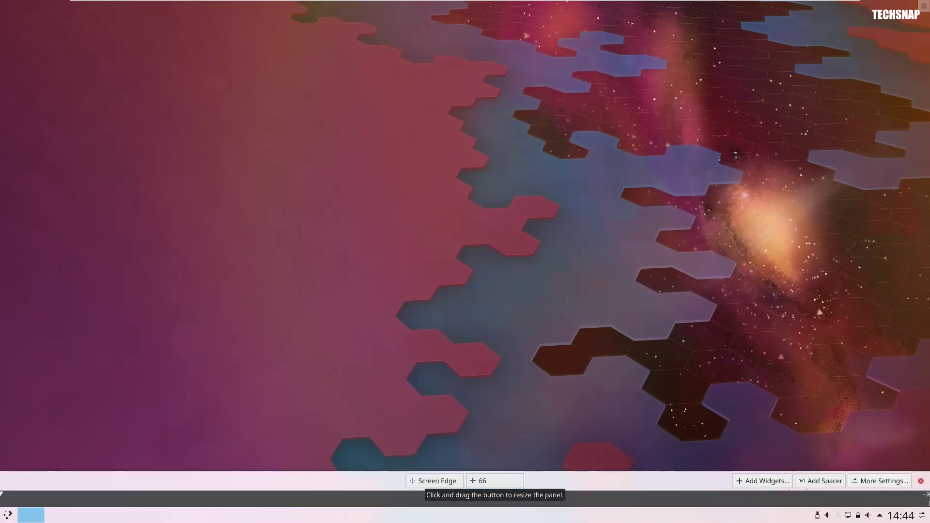
left_click(920, 481)
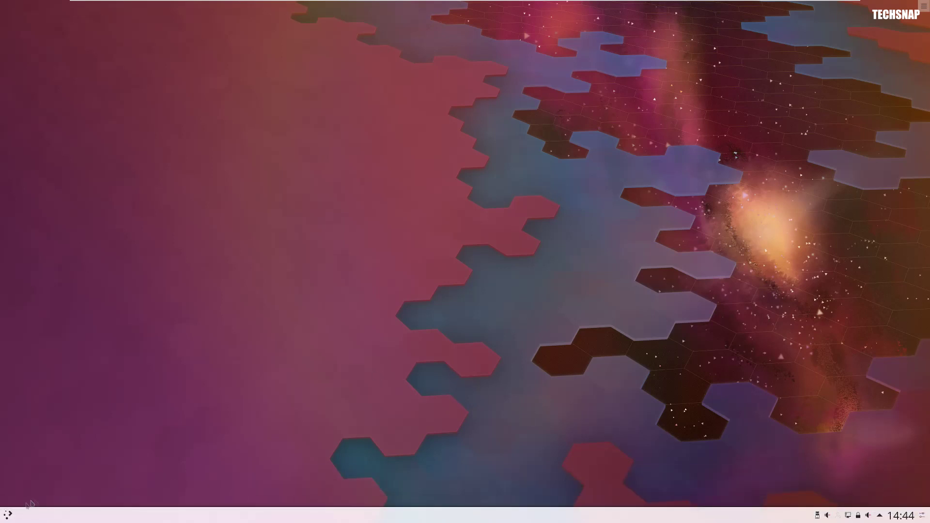
left_click(8, 515)
Step: Start a logout from the Leave options, then cancel it at the confirmation prompt
left_click(208, 495)
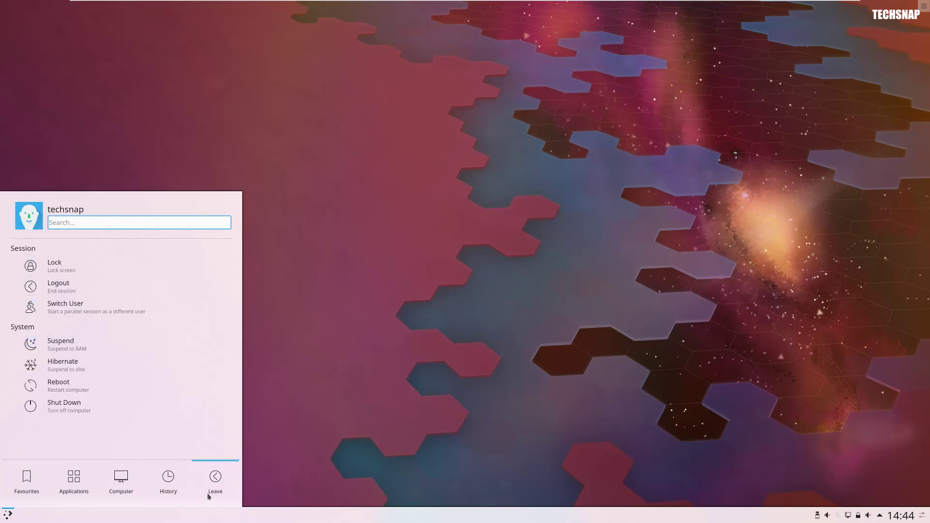
left_click(68, 292)
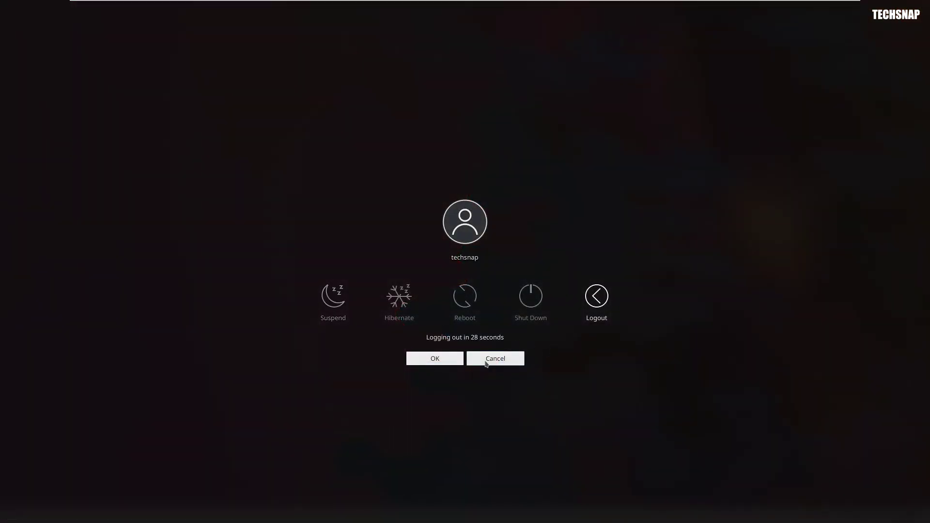
left_click(486, 361)
left_click(8, 513)
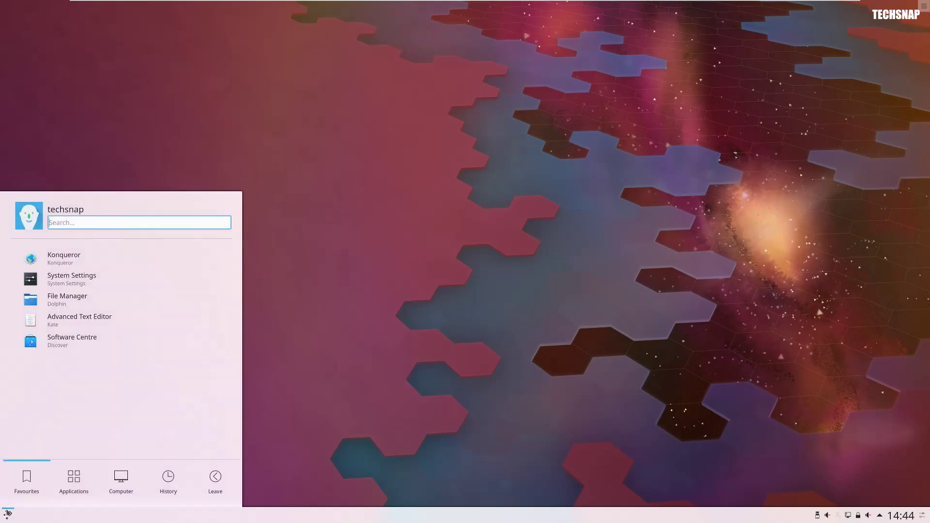
Step: Open System Settings at Startup and Shutdown > Desktop Session
left_click(67, 278)
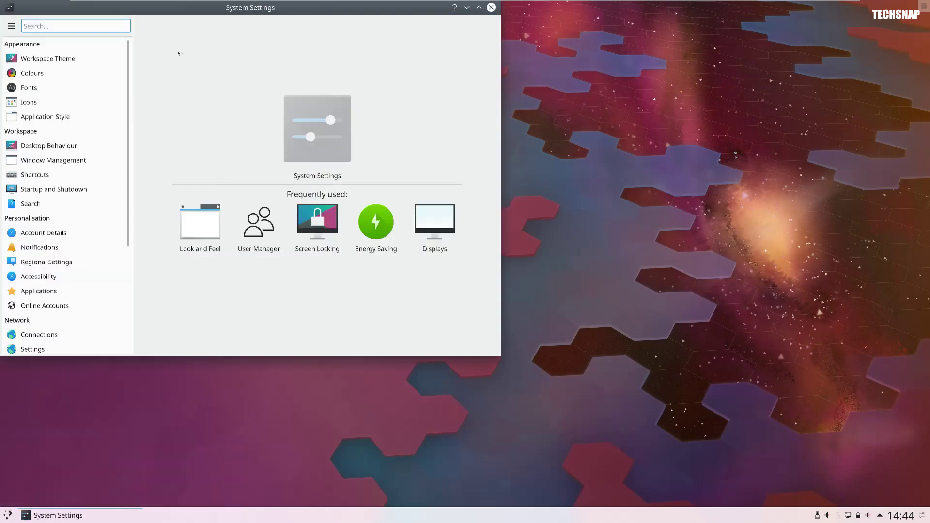
left_click_drag(206, 13, 332, 66)
scroll(232, 194, "down", 2)
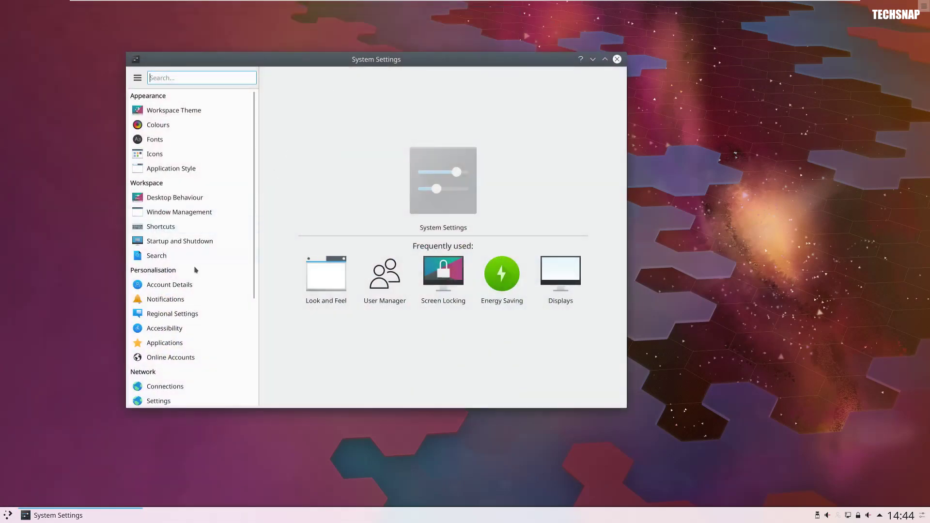
left_click(174, 153)
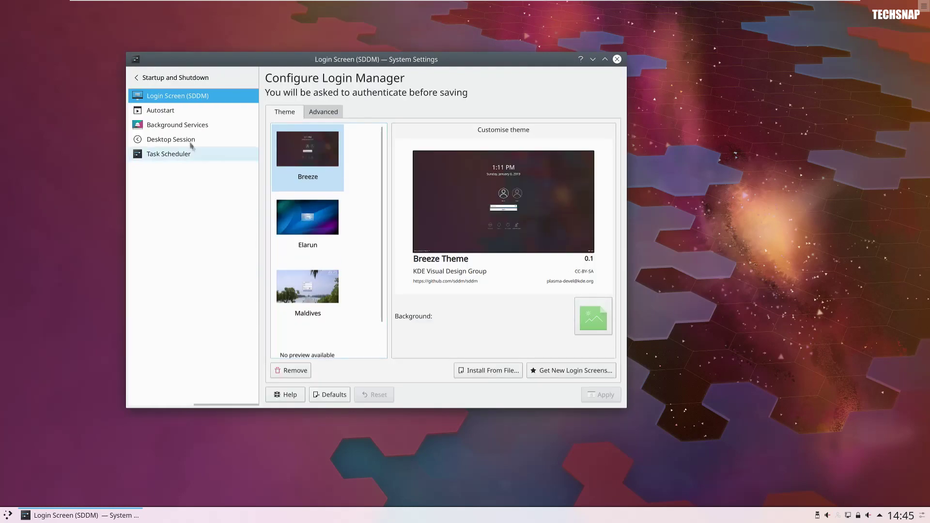
left_click(190, 142)
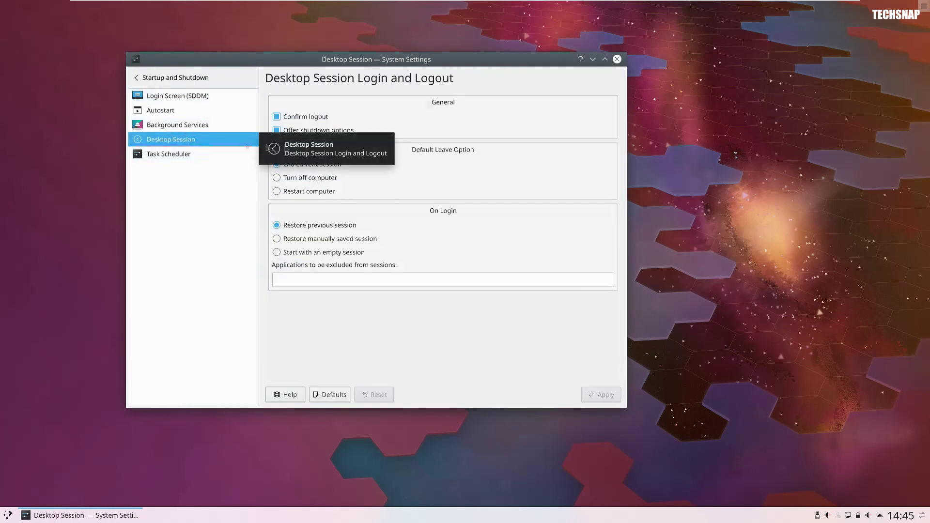
Step: Turn off Confirm logout, choose Start with an empty session, apply both, and close settings
left_click(293, 119)
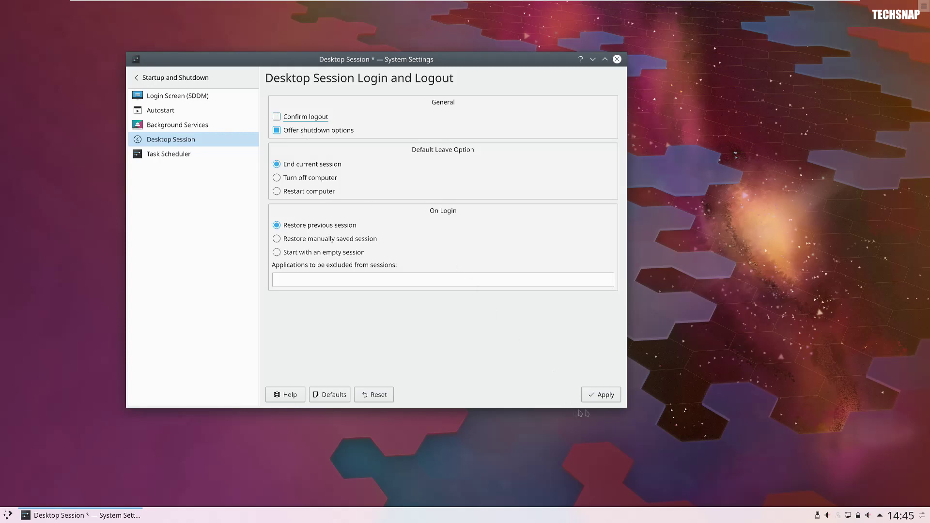
left_click(598, 395)
left_click(329, 253)
left_click(606, 400)
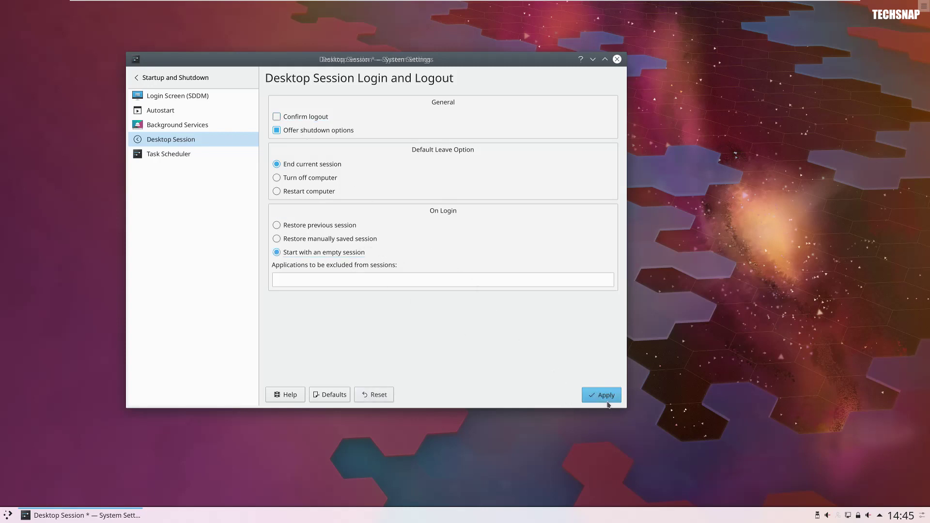
left_click(617, 59)
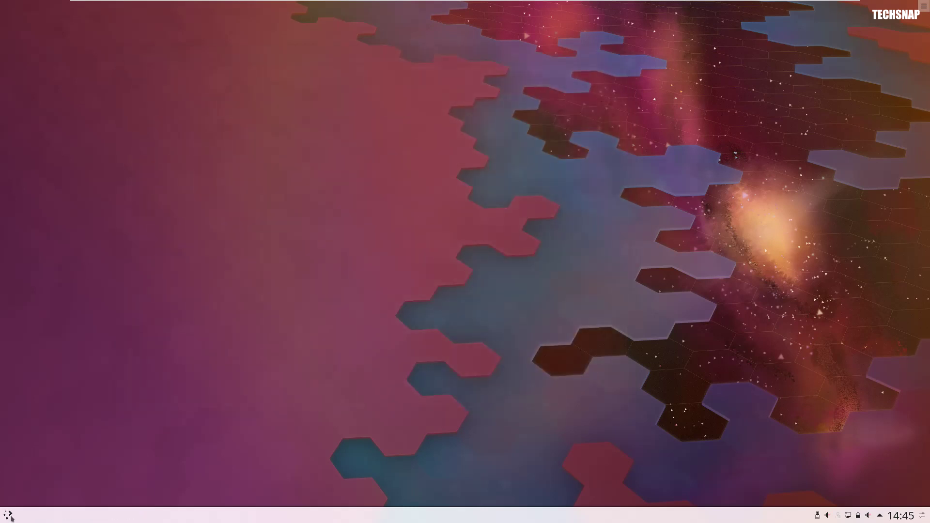
Step: Switch to a different user session from the Leave options and return to the desktop
left_click(7, 515)
left_click(215, 479)
left_click(74, 305)
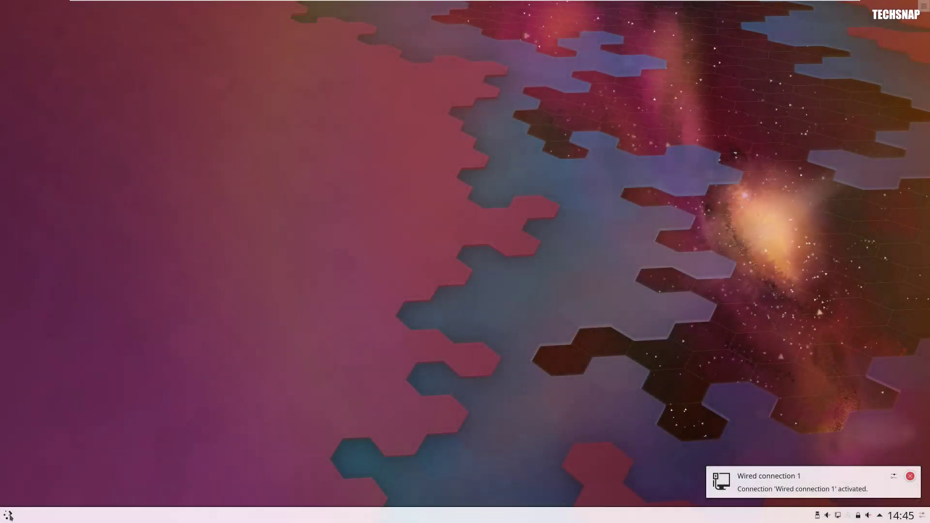
left_click(9, 516)
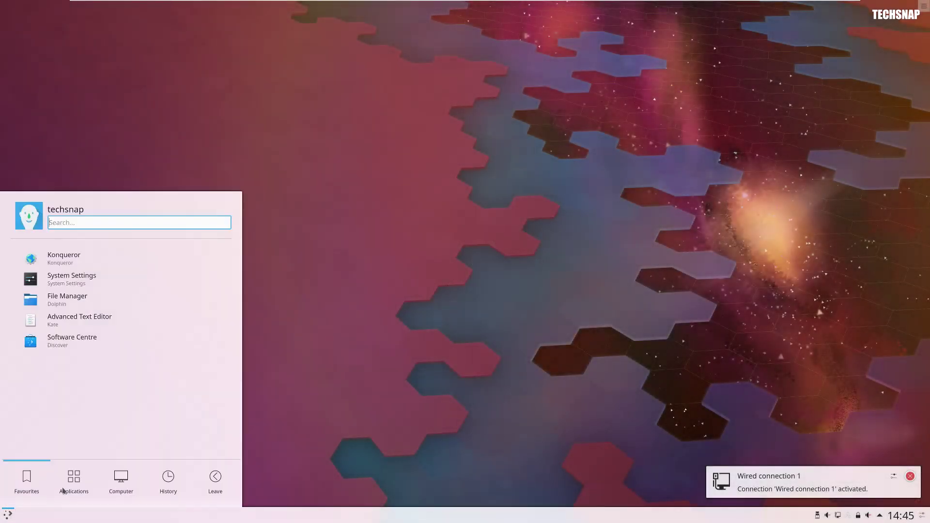
Step: Apply the Breeze Snow cursor theme at size 48 under Workspace Theme > Cursors
left_click(73, 278)
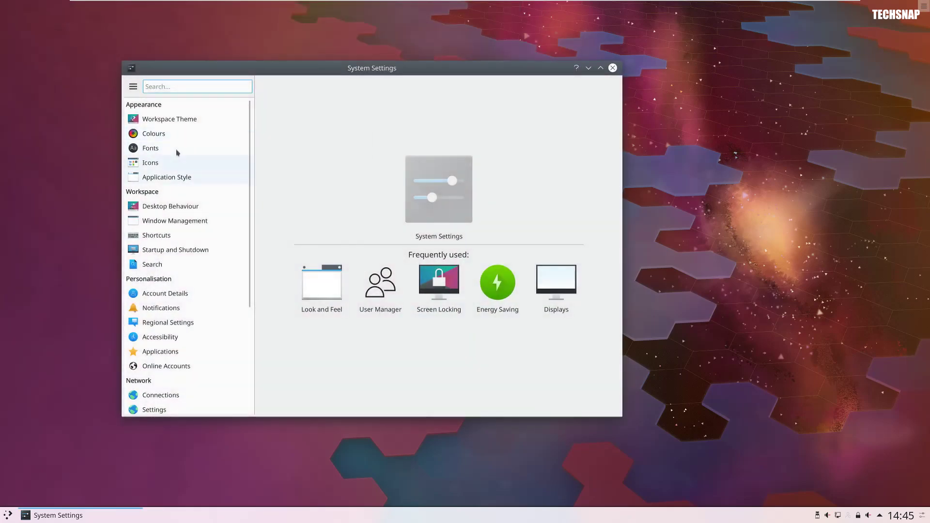
left_click(130, 120)
left_click(155, 131)
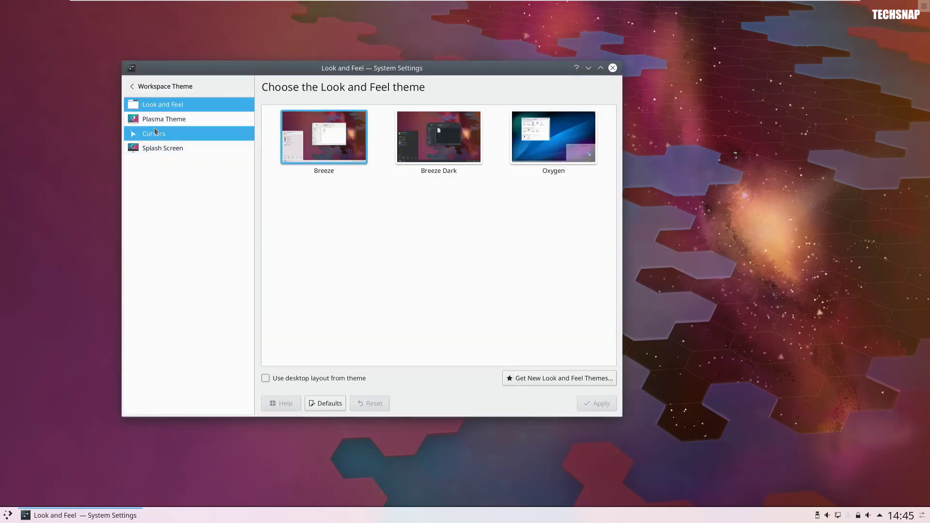
left_click(414, 150)
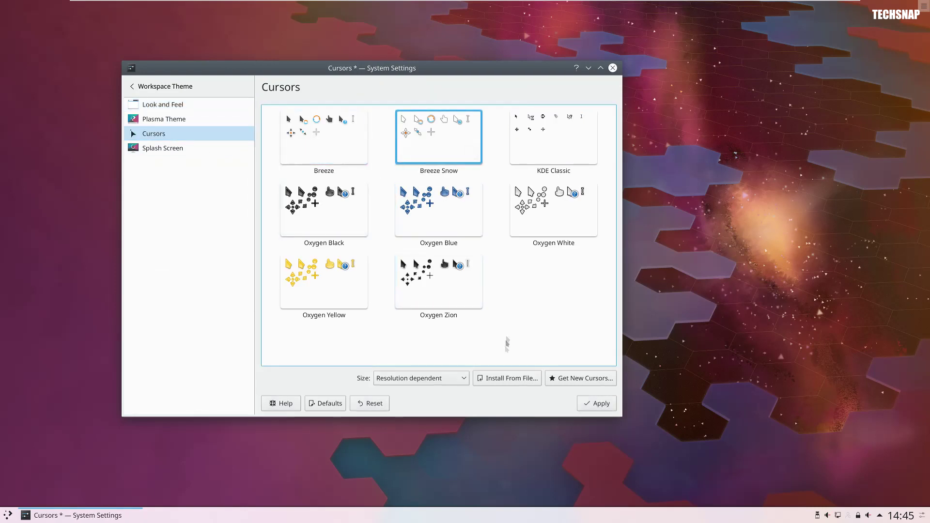
left_click(427, 380)
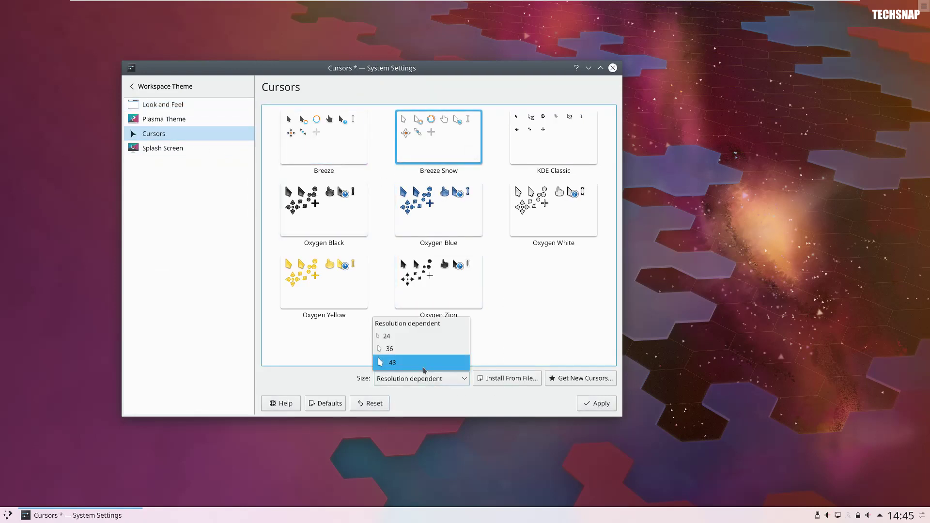
left_click(423, 368)
left_click(597, 404)
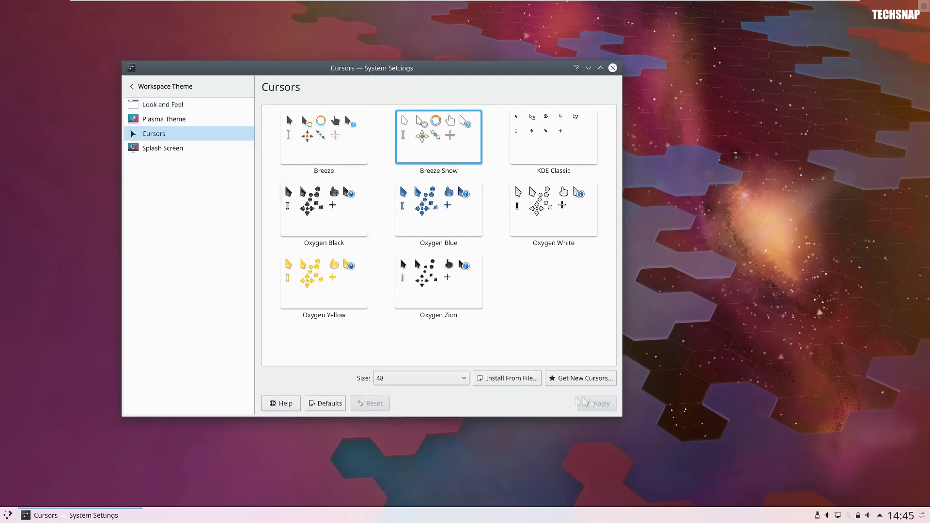
left_click(161, 92)
Step: Start editing the Breeze scheme in the Application Colour Scheme settings
left_click(176, 133)
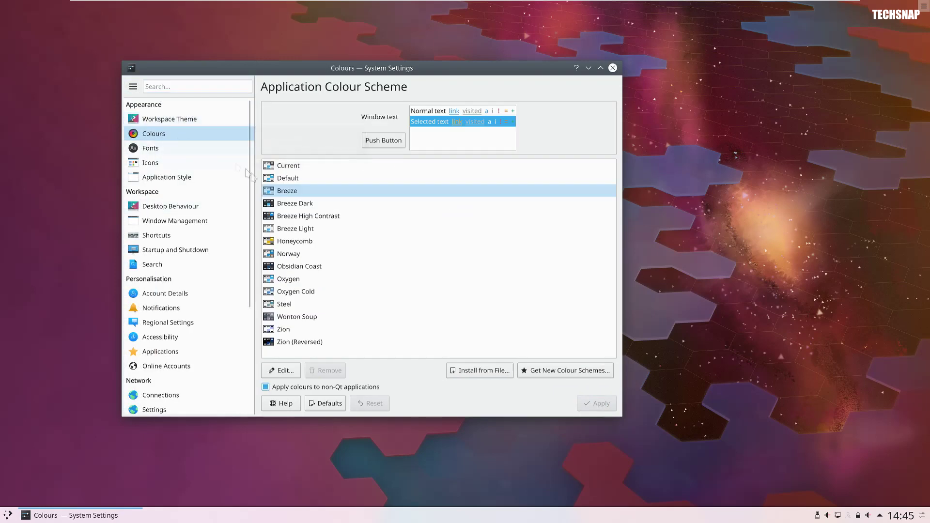
left_click(285, 371)
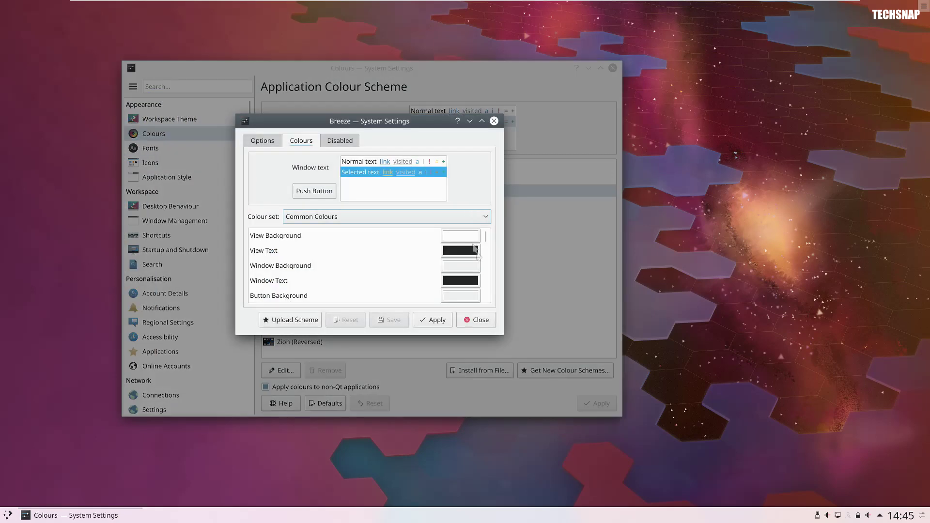
mouse_move(487, 249)
left_mouse_down()
mouse_move(484, 277)
mouse_move(483, 265)
left_mouse_up()
scroll(454, 269, "down", 4)
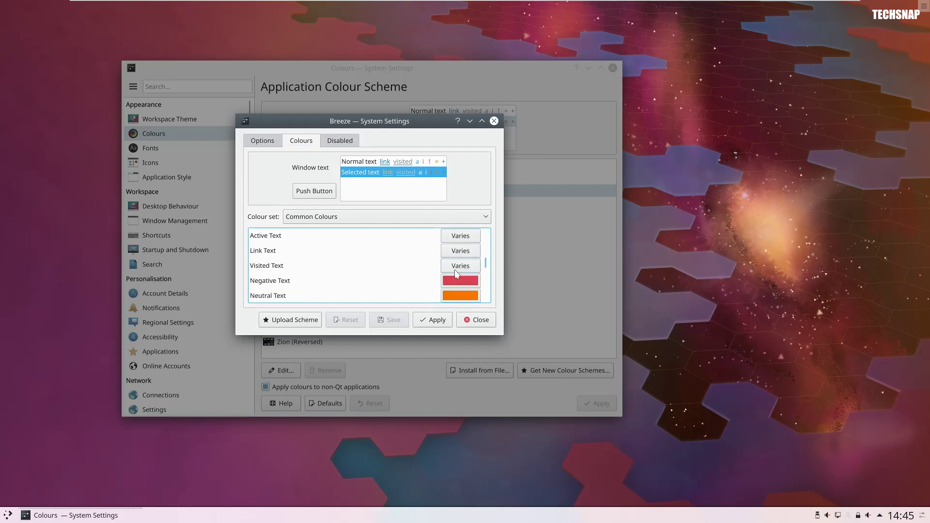
scroll(454, 269, "up", 1)
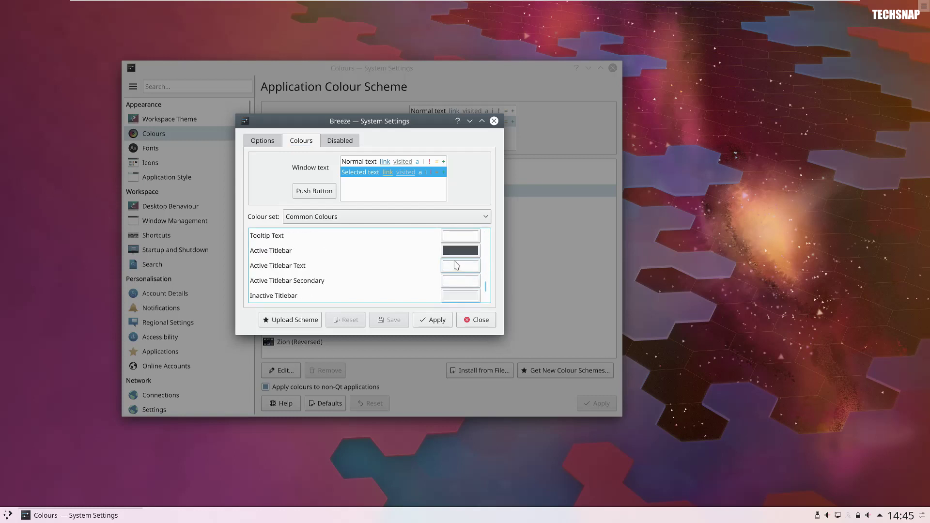
Step: Set the Active Titlebar colour to light blue #6396cb and apply it
left_click(459, 251)
left_click_drag(397, 162, 395, 147)
left_click(400, 164)
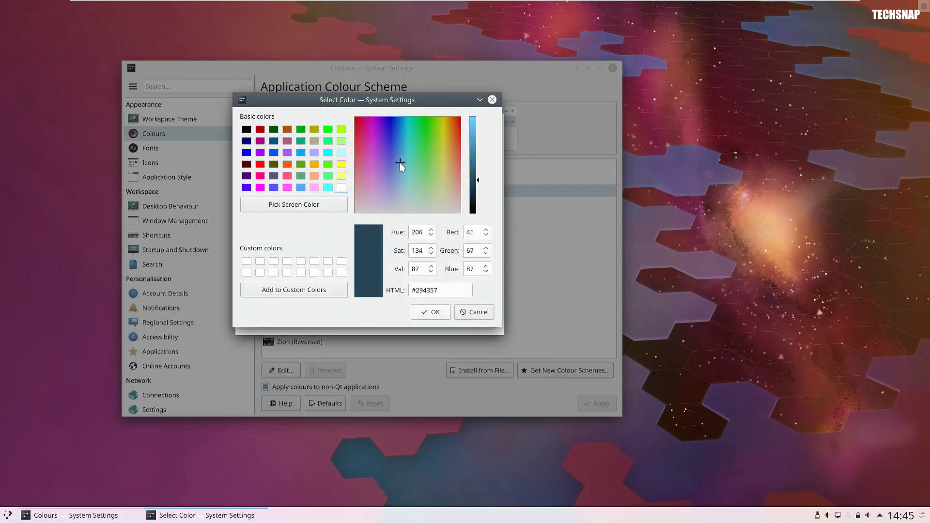
left_click(475, 150)
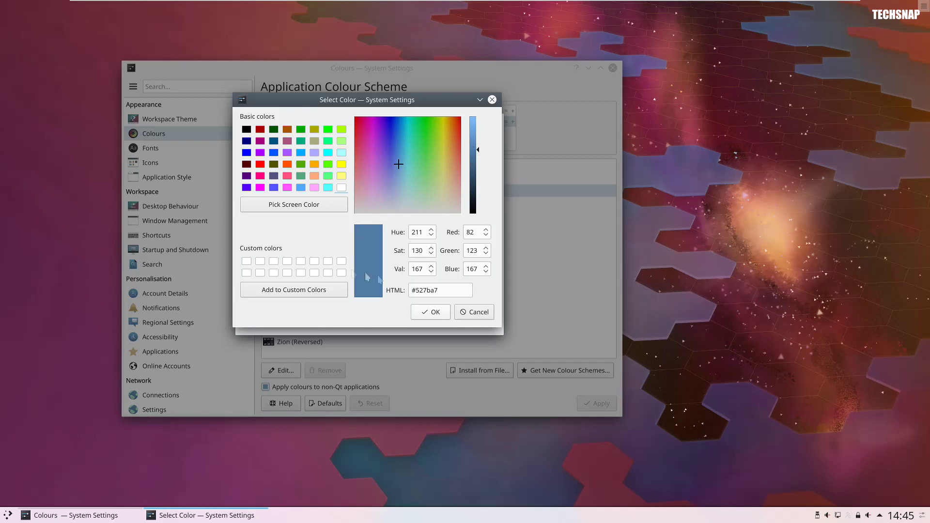
left_click(475, 140)
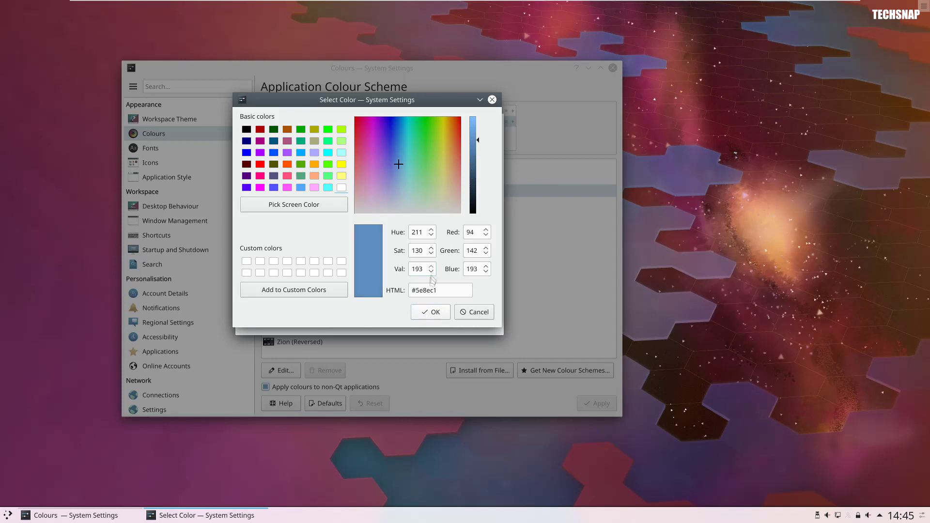
left_click(430, 311)
left_click(442, 319)
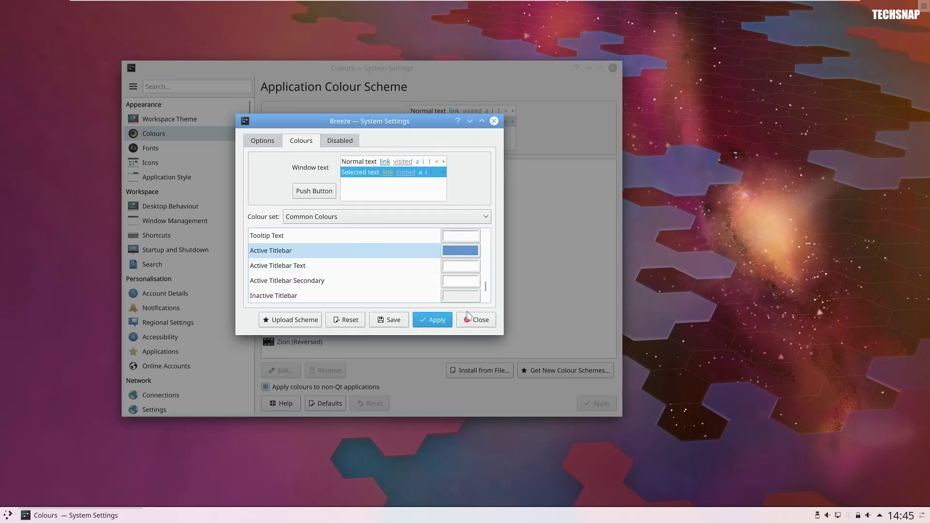
Step: Save the edited scheme as 'Blue' and close the editor
left_click(468, 318)
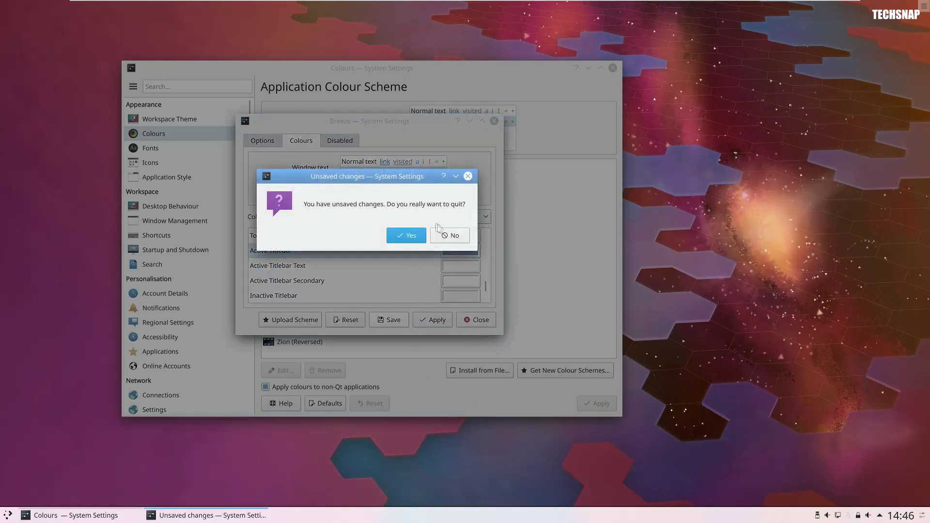
left_click(441, 235)
left_click(391, 320)
type("Blu")
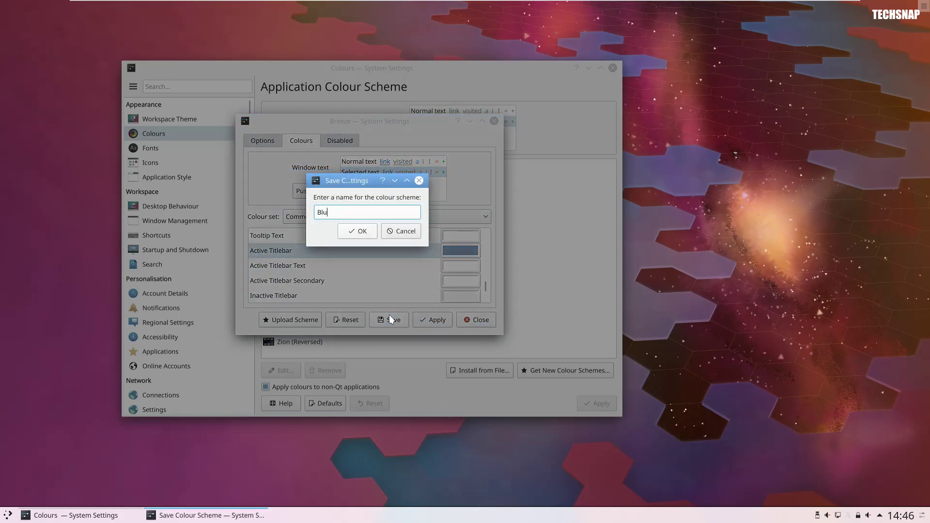
type("e")
key("Return")
left_click(476, 320)
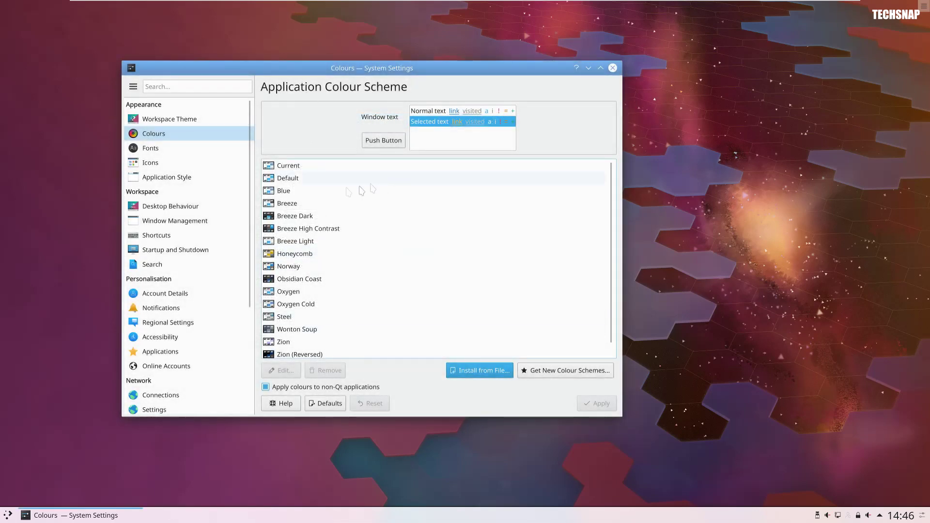
Step: Remove the menu, pin, Context help and other extra buttons from the titlebar layout
left_click(176, 179)
left_click(167, 121)
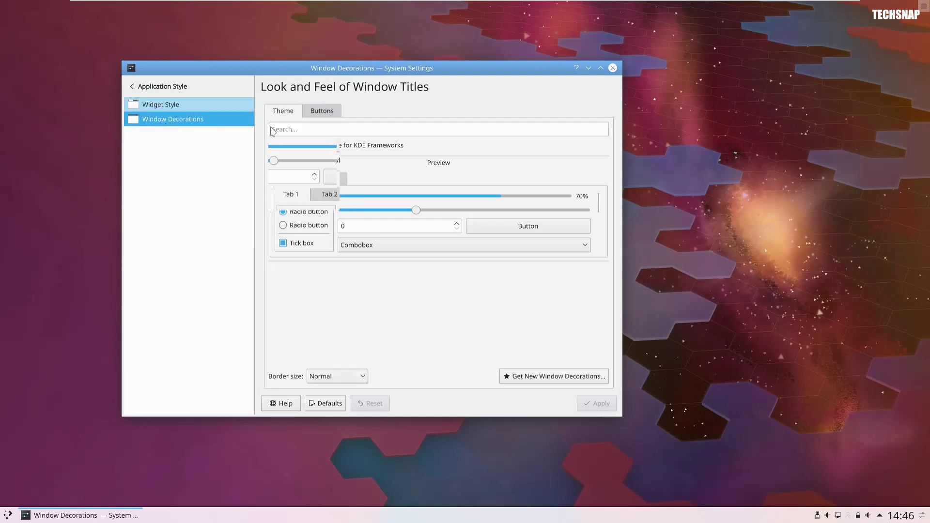
left_click(322, 110)
left_click_drag(270, 139, 438, 227)
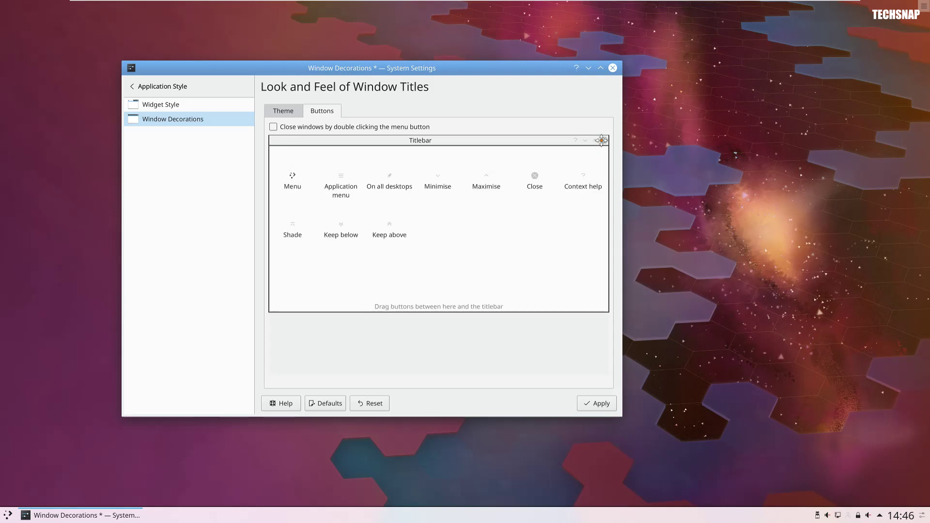
left_click_drag(601, 140, 439, 229)
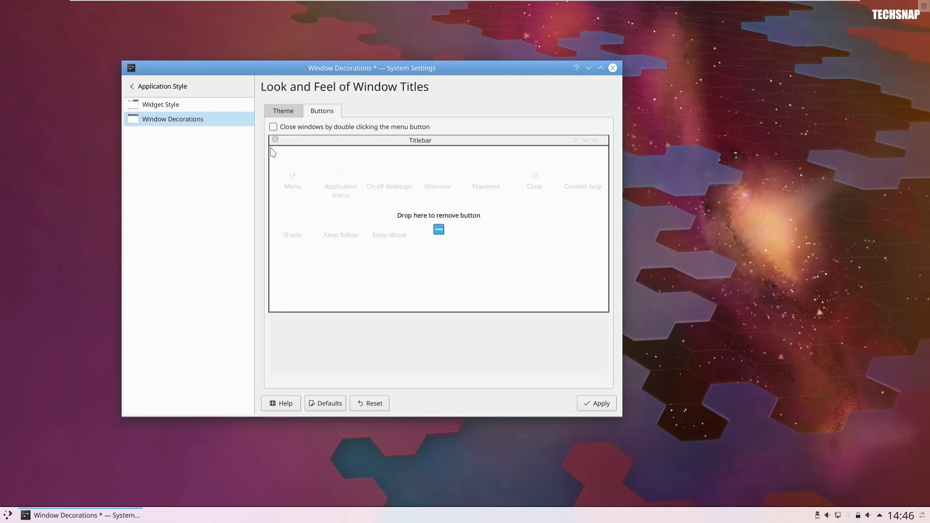
left_click_drag(271, 152, 456, 150)
left_click_drag(585, 141, 438, 229)
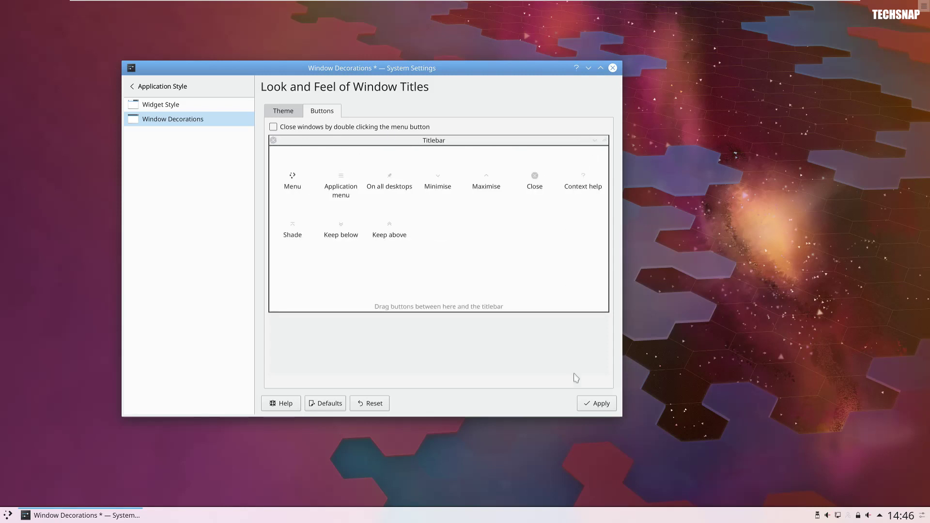
Step: Apply the titlebar button changes and close System Settings
left_click(597, 404)
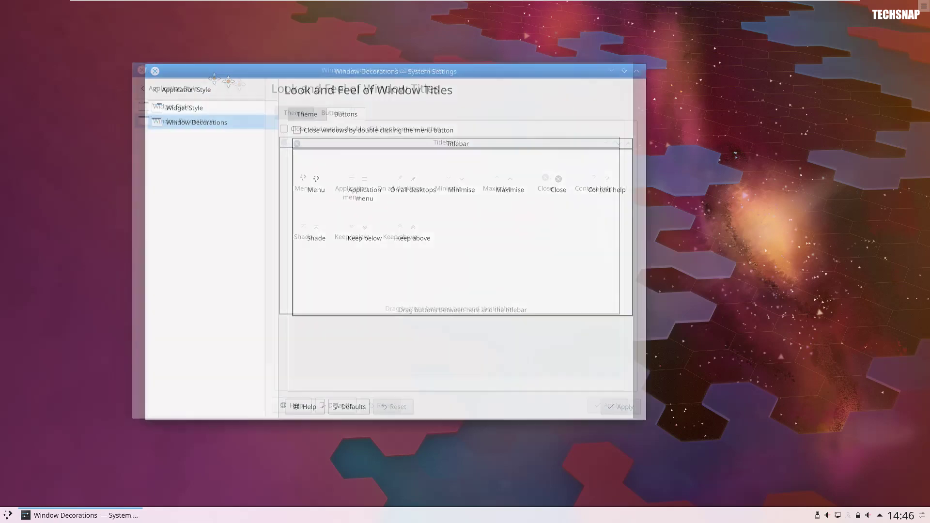
left_click_drag(134, 73, 246, 101)
left_click(241, 99)
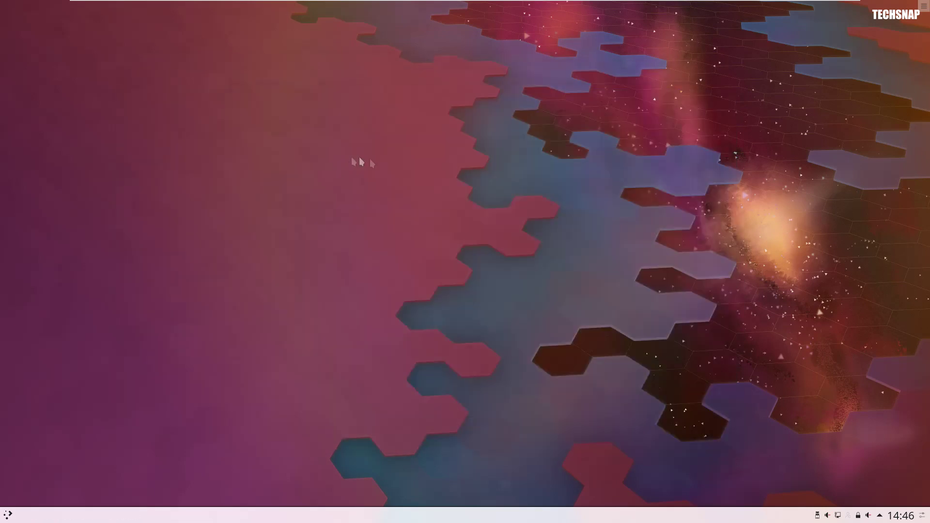
Step: Browse the Development and Education (Languages, Mathematics, Miscellaneous, Science) application categories
left_click(4, 514)
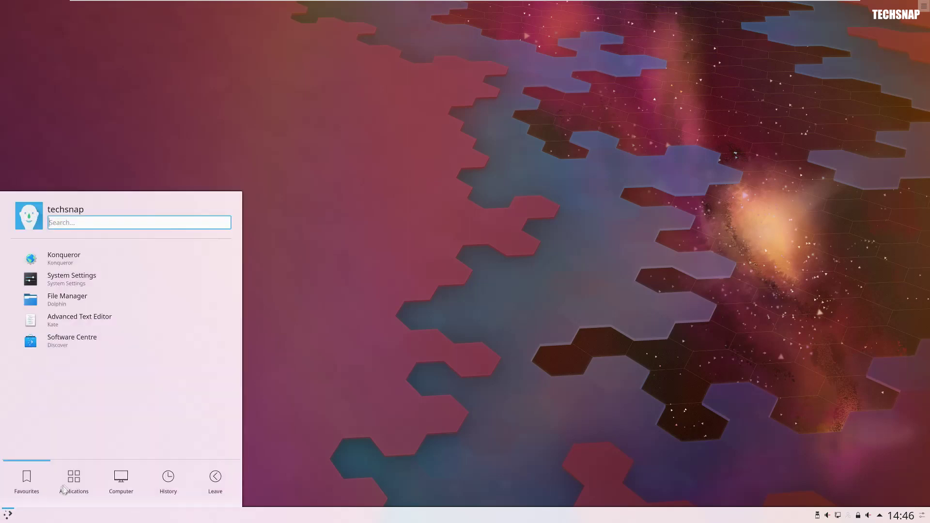
mouse_move(73, 477)
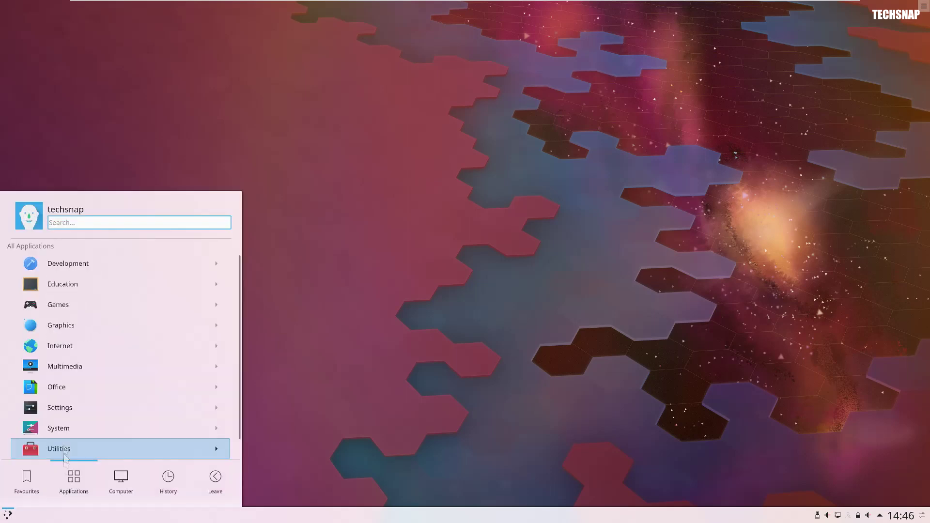
left_click(88, 265)
scroll(131, 350, "down", 1)
scroll(129, 350, "up", 1)
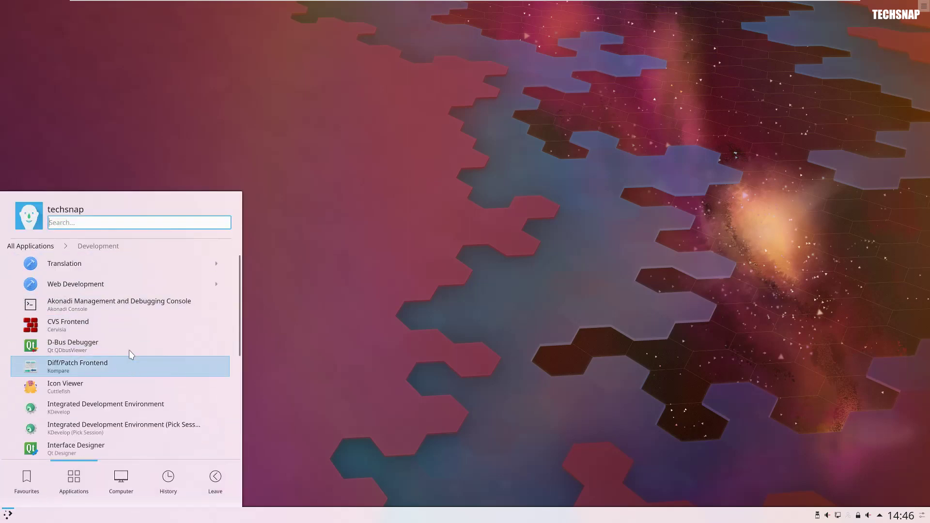
left_click(52, 246)
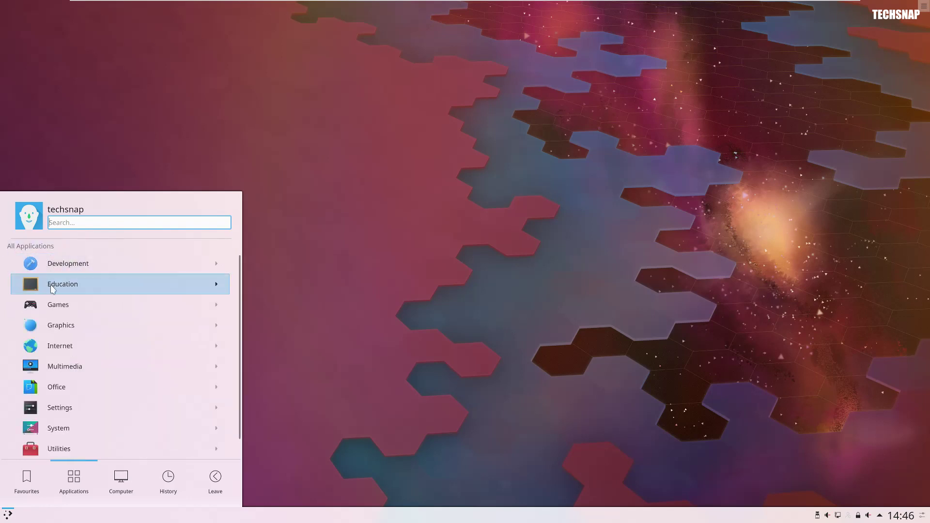
left_click(99, 281)
left_click(101, 270)
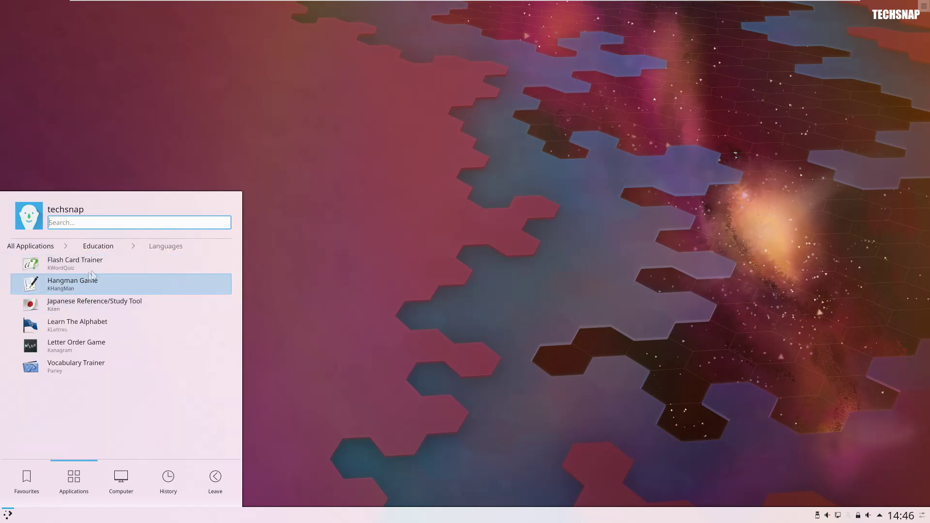
left_click(99, 246)
left_click(91, 290)
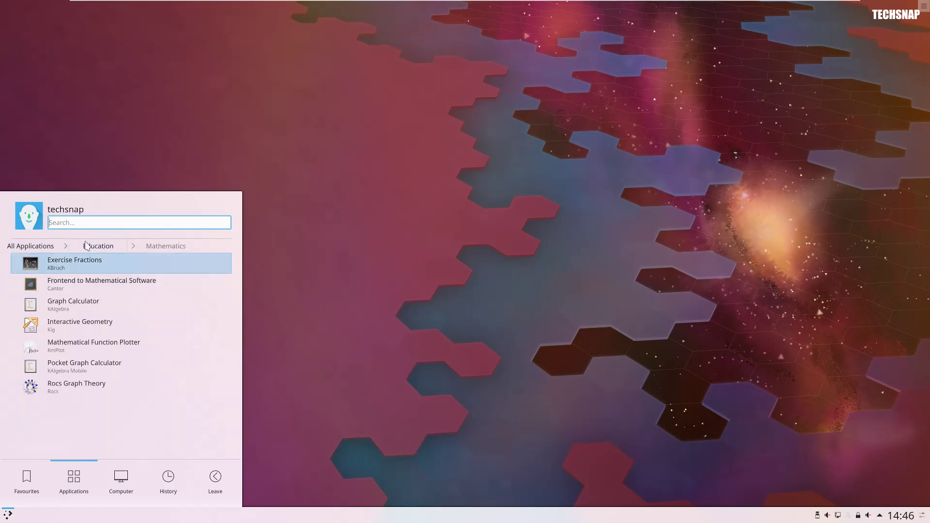
left_click(88, 246)
left_click(86, 304)
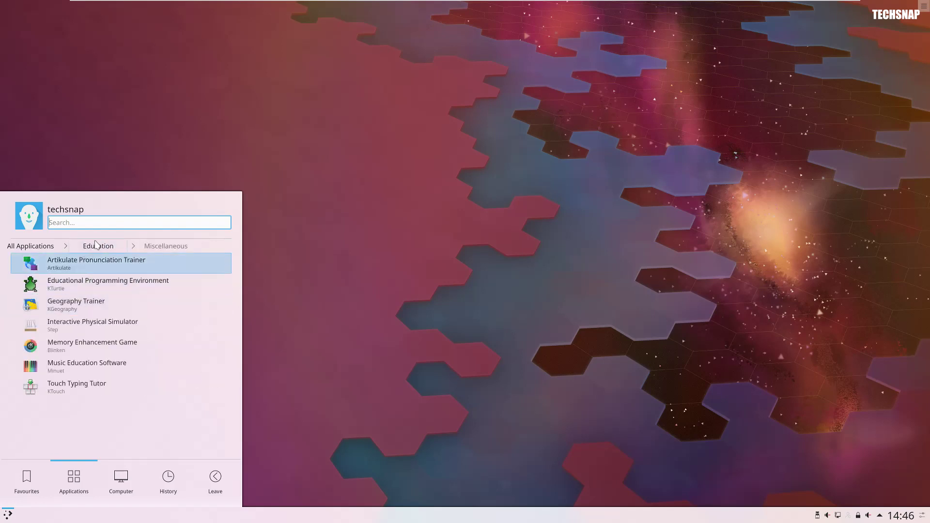
left_click(96, 246)
left_click(91, 325)
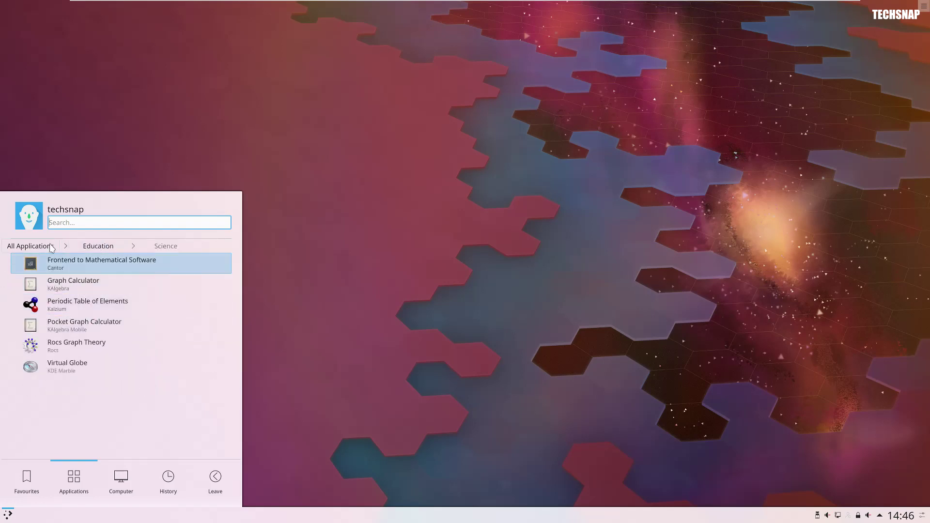
left_click(51, 247)
Step: Browse the Games subcategories and launch Kubrick from Logic Games
left_click(89, 304)
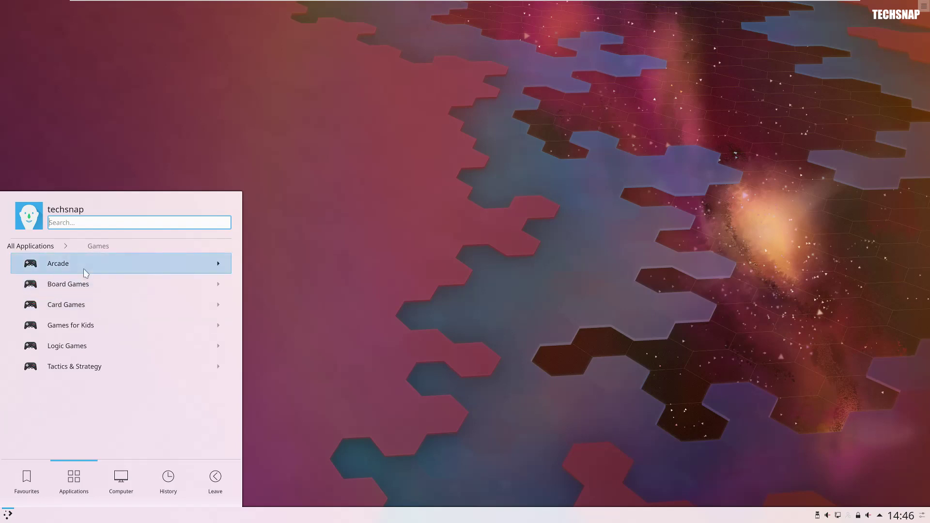
left_click(85, 272)
scroll(87, 305, "down", 1)
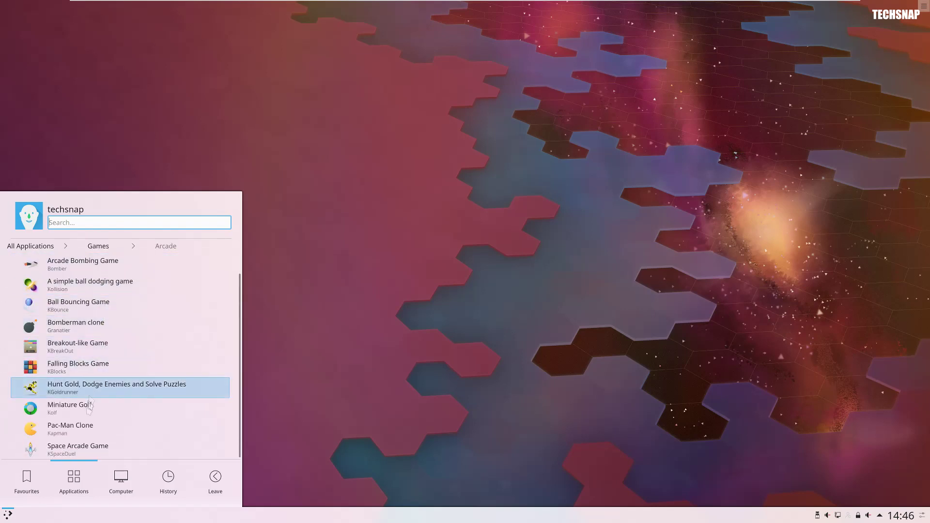
scroll(87, 300, "up", 1)
left_click(96, 247)
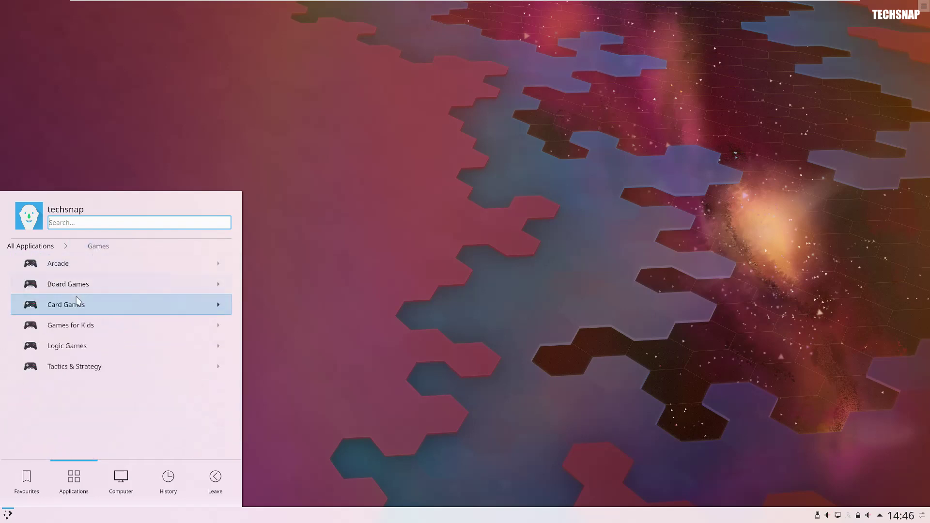
left_click(75, 289)
scroll(140, 307, "down", 1)
scroll(121, 281, "up", 1)
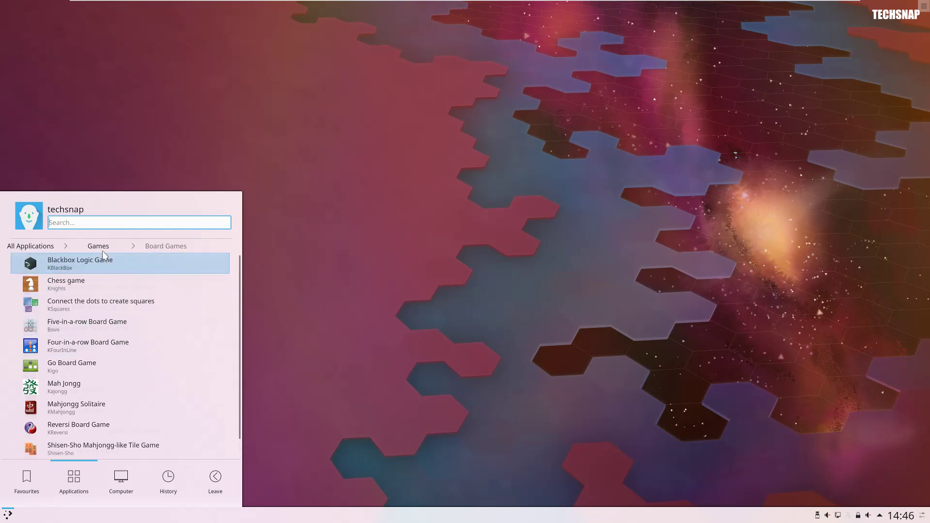
left_click(102, 248)
left_click(75, 304)
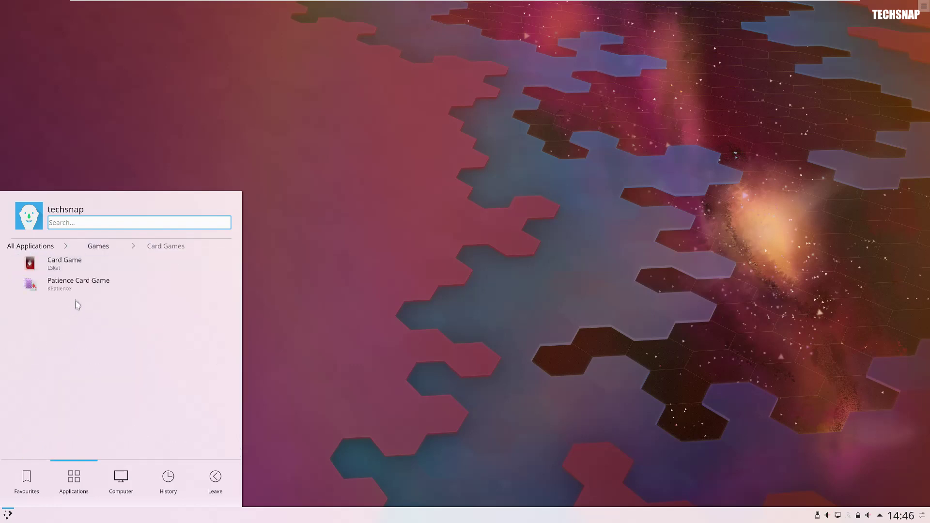
left_click(100, 248)
left_click(85, 326)
left_click(103, 244)
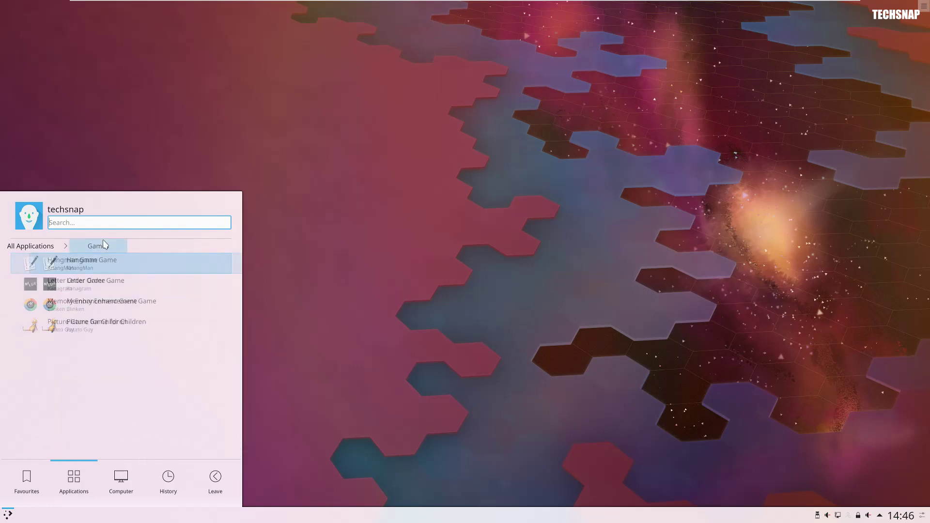
left_click(90, 344)
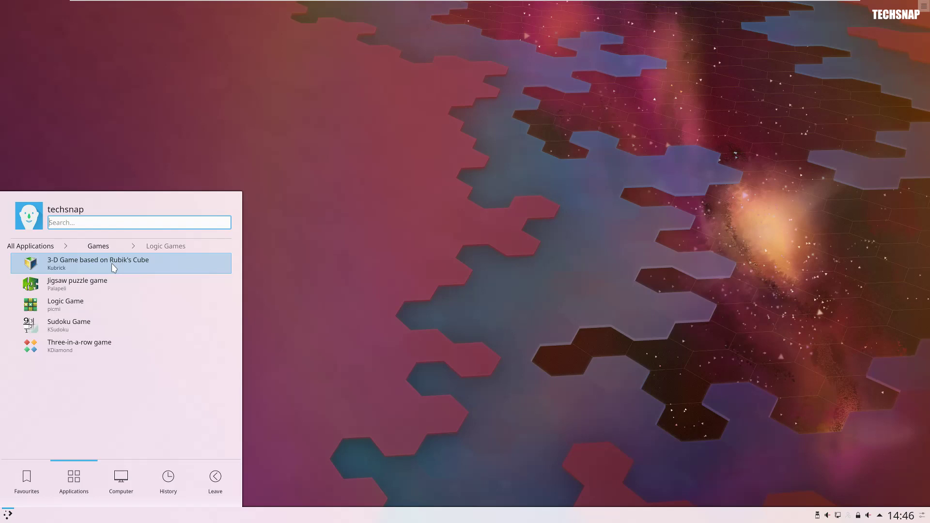
left_click(113, 264)
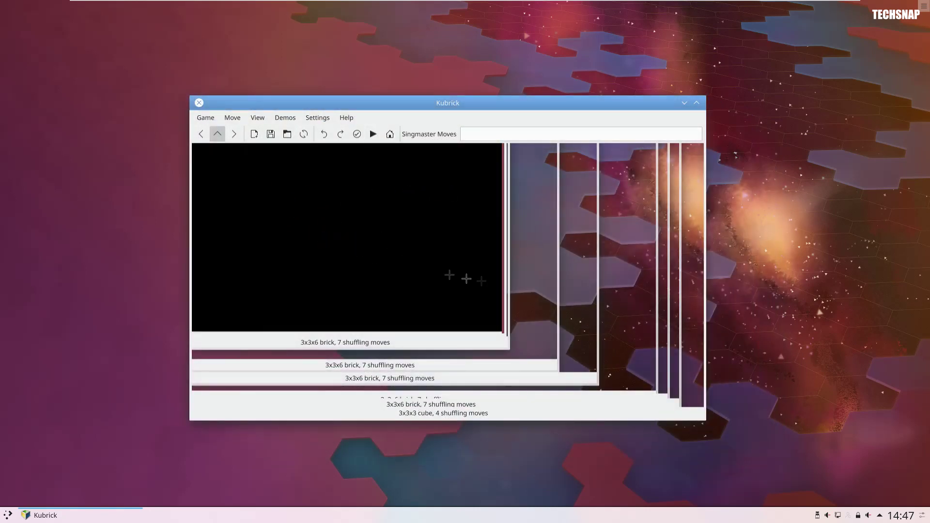
Step: Close the Kubrick game window
left_click(198, 103)
Step: Launch Konqueror from the Internet category, then centre and enlarge its window
left_click(8, 514)
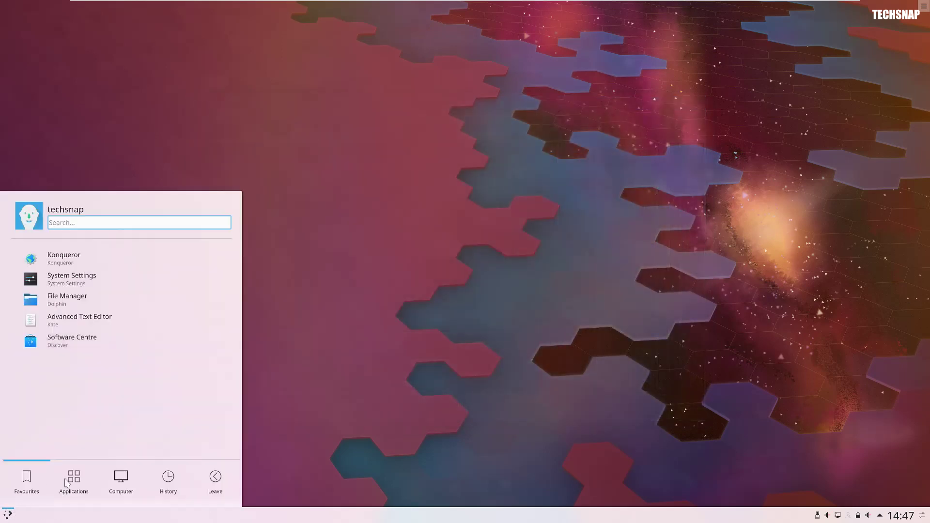
left_click(68, 482)
left_click(61, 349)
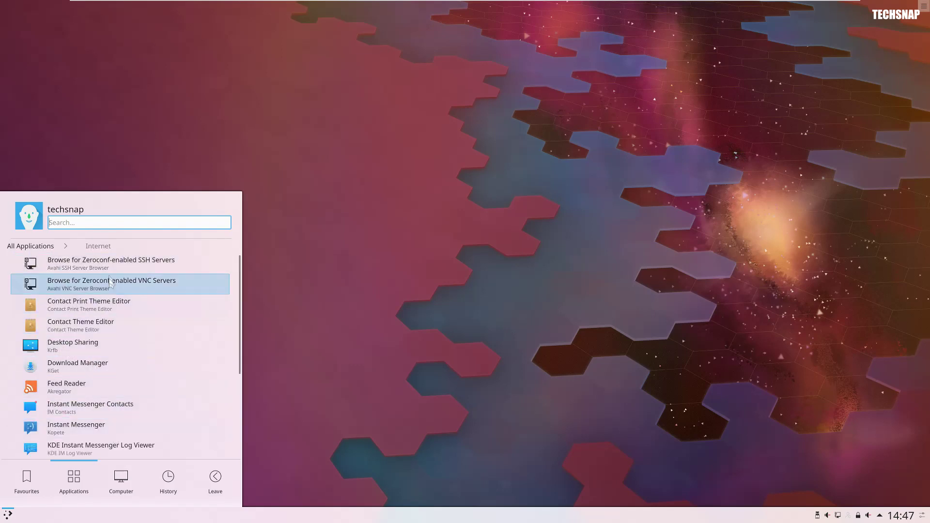
mouse_move(36, 481)
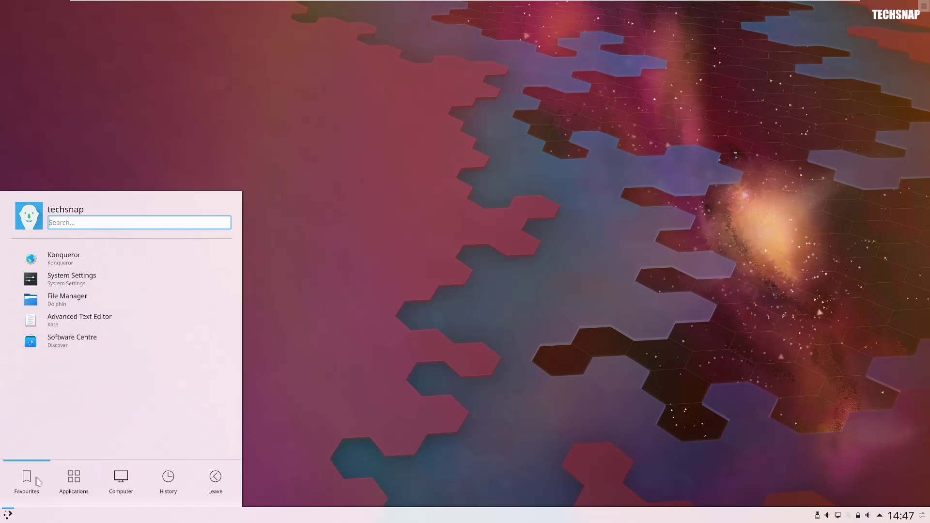
left_click(79, 259)
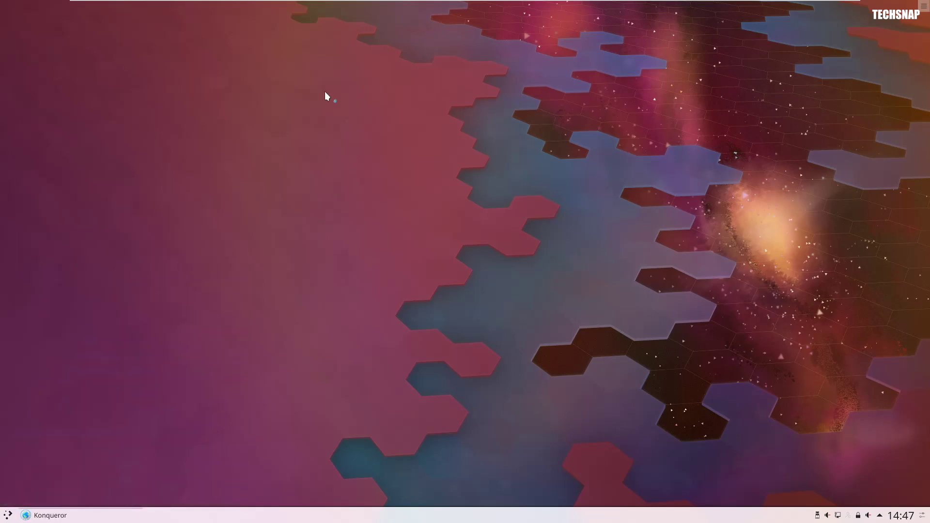
left_click_drag(227, 10, 367, 101)
left_click_drag(479, 337, 805, 466)
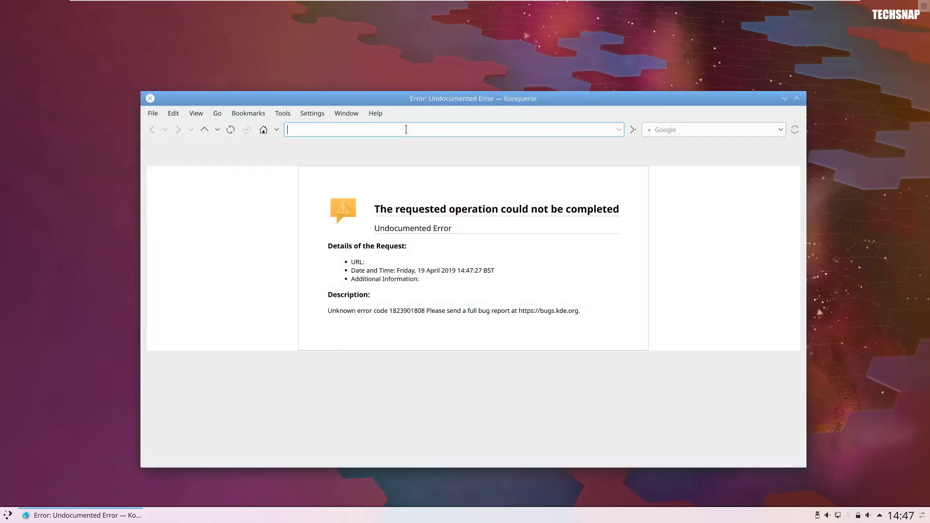
Step: Load google.co.uk in Konqueror, then close the browser
type("google.co.uk")
key("Return")
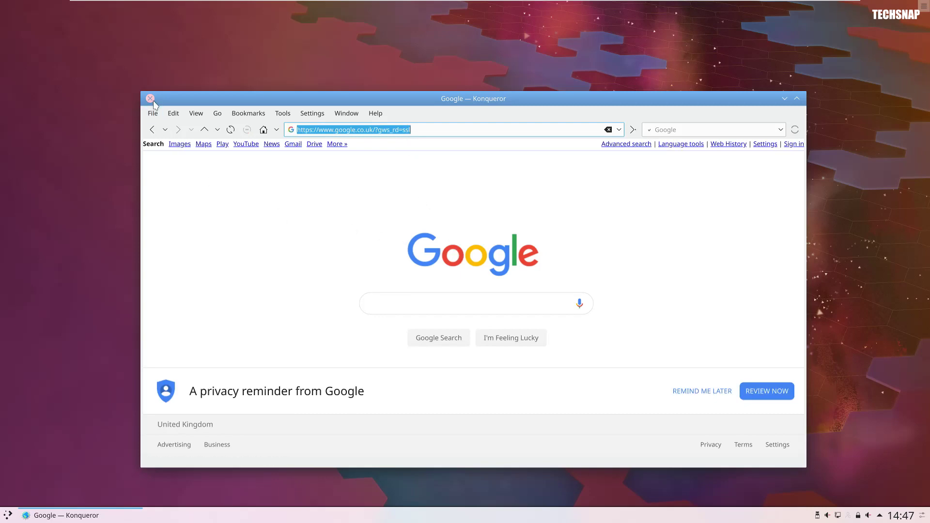
left_click(150, 98)
key("super")
Step: Launch Konsole from System and confirm a root pacman -S chromium install
left_click(56, 477)
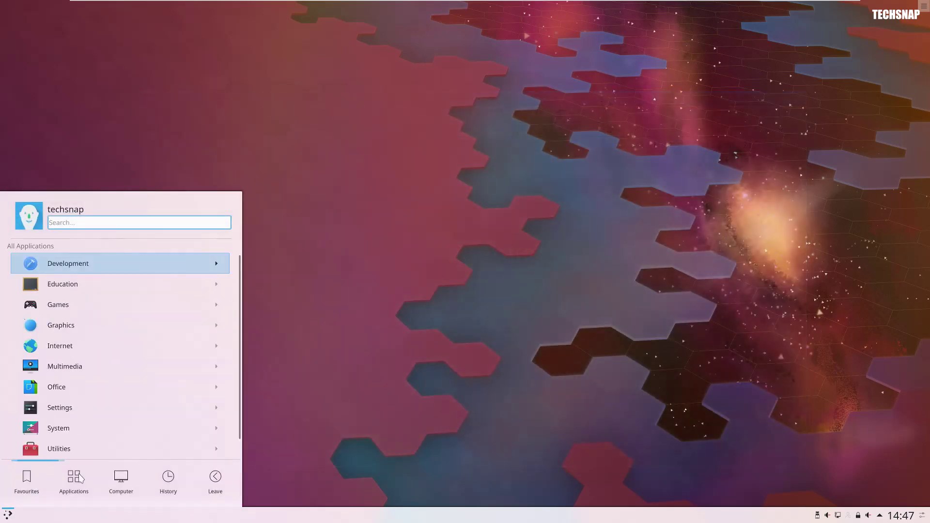
left_click(67, 421)
scroll(68, 420, "down", 1)
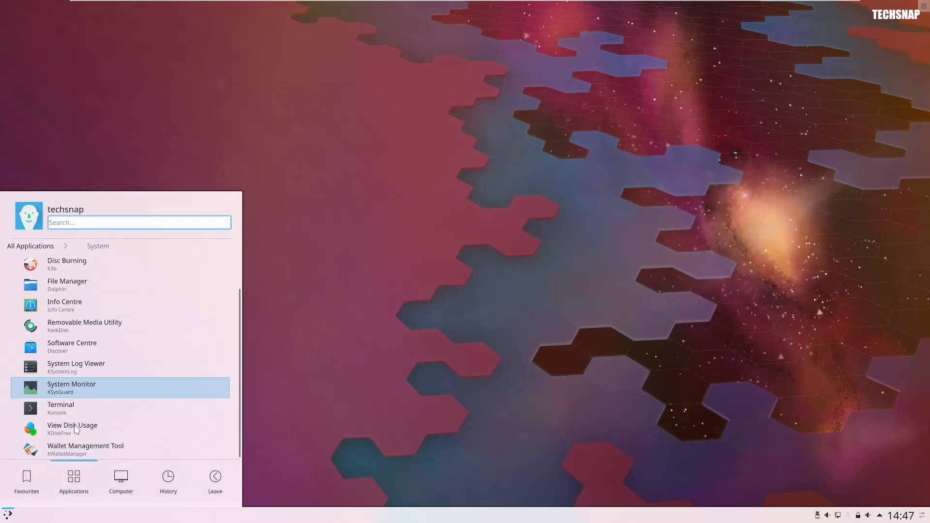
left_click(68, 421)
left_click_drag(167, 7, 373, 141)
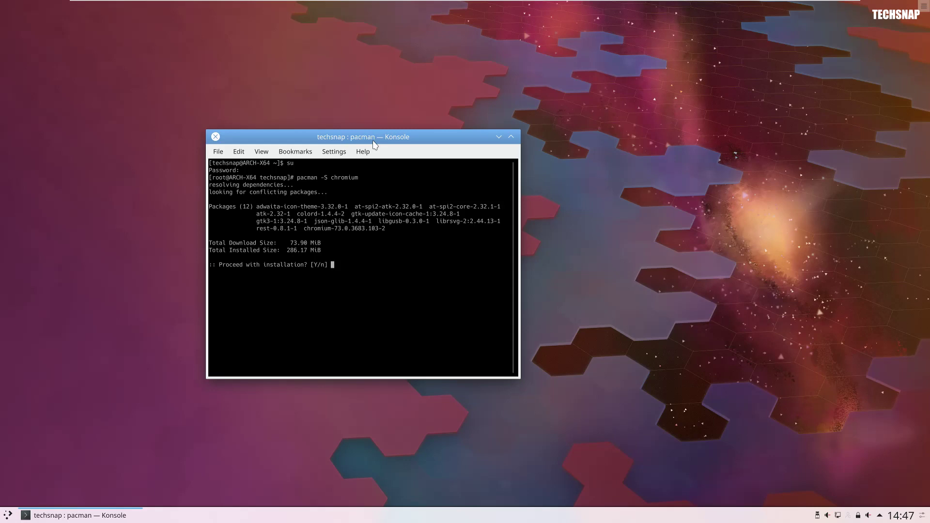
key("Return")
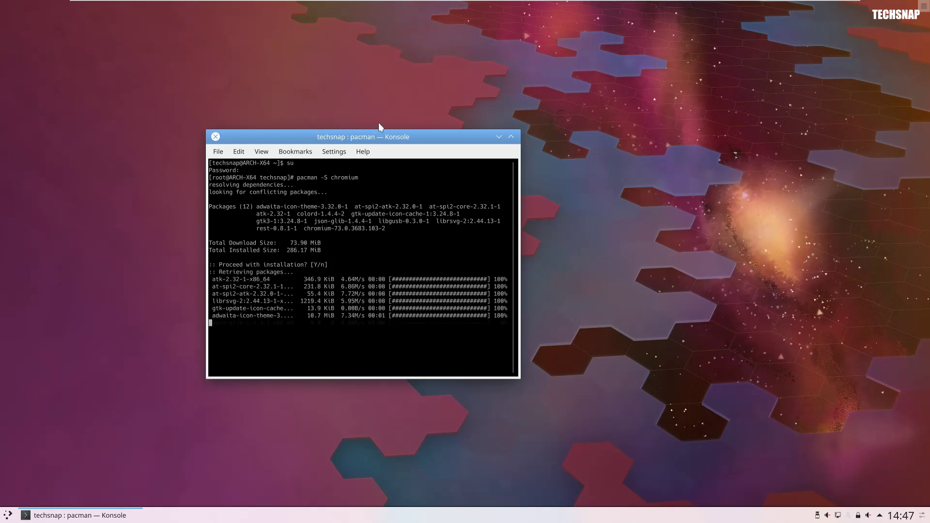
left_click_drag(390, 138, 463, 147)
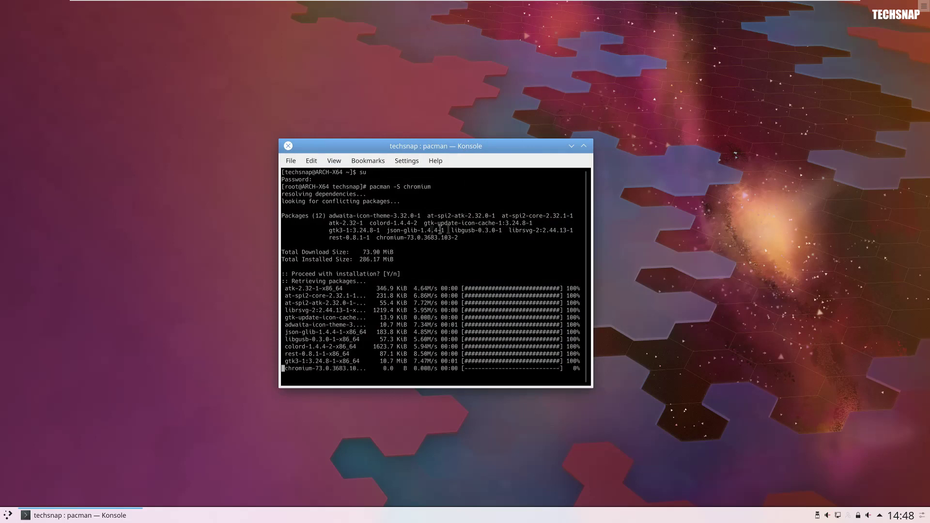
left_click(6, 516)
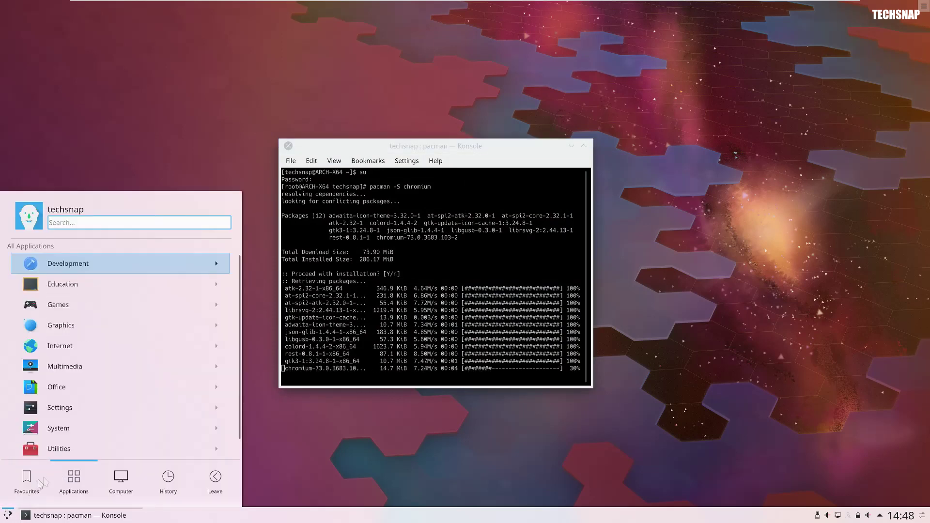
Step: In System Settings, open Input Devices' keyboard Layouts tab and enable custom layout configuration
left_click(100, 284)
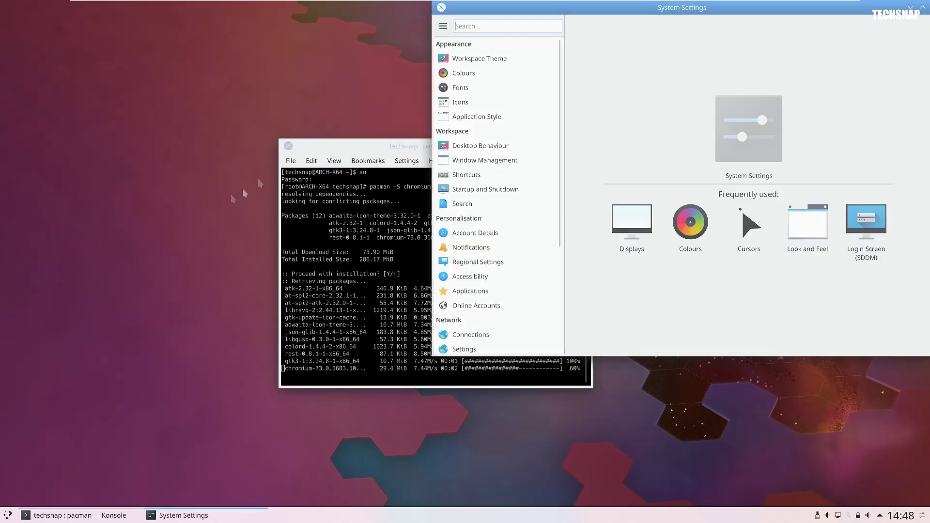
scroll(380, 212, "down", 4)
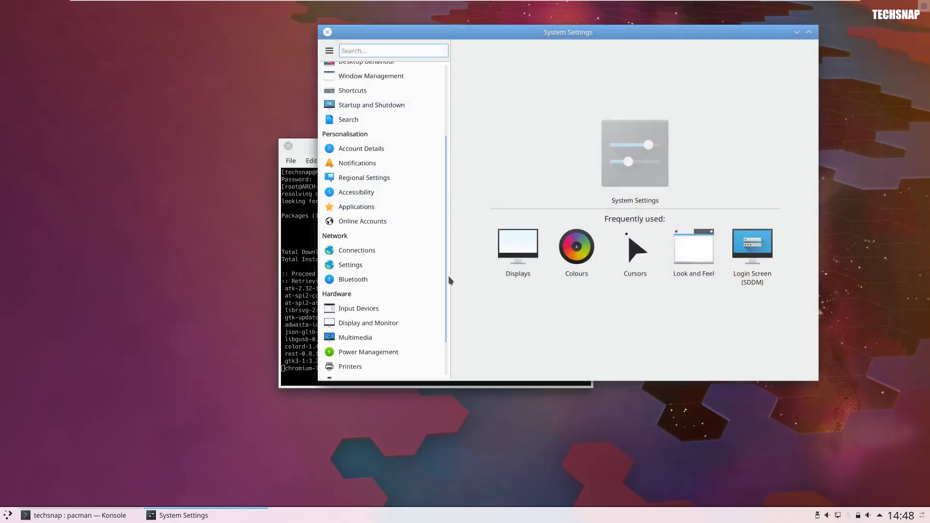
scroll(375, 155, "up", 2)
scroll(389, 224, "up", 1)
scroll(388, 224, "down", 4)
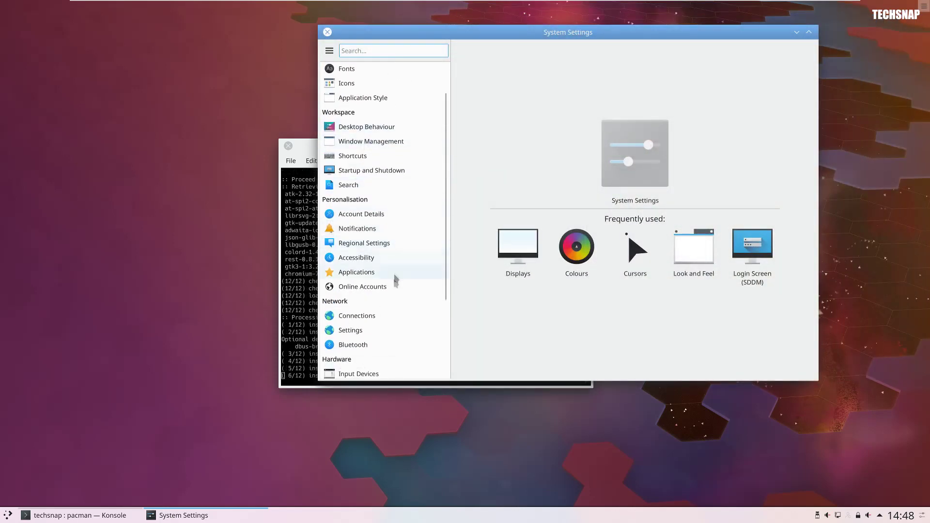
left_click(383, 261)
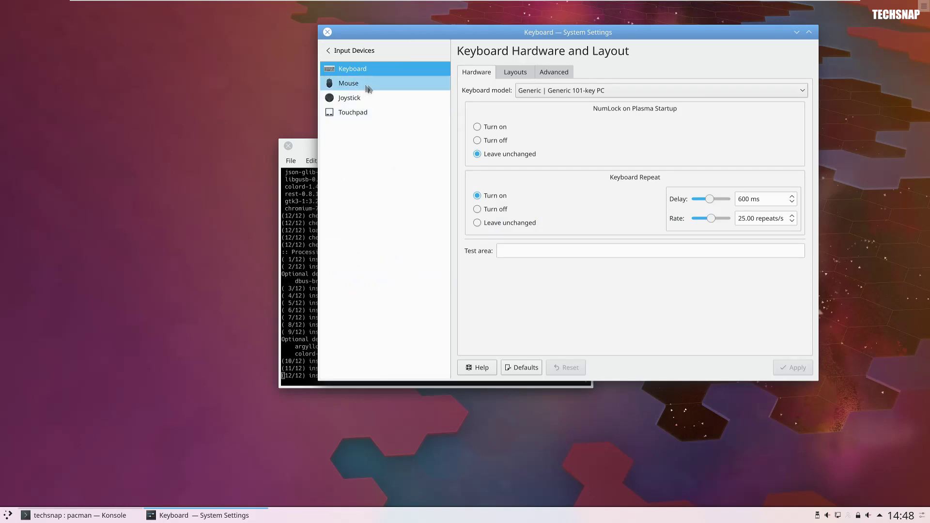
left_click(527, 76)
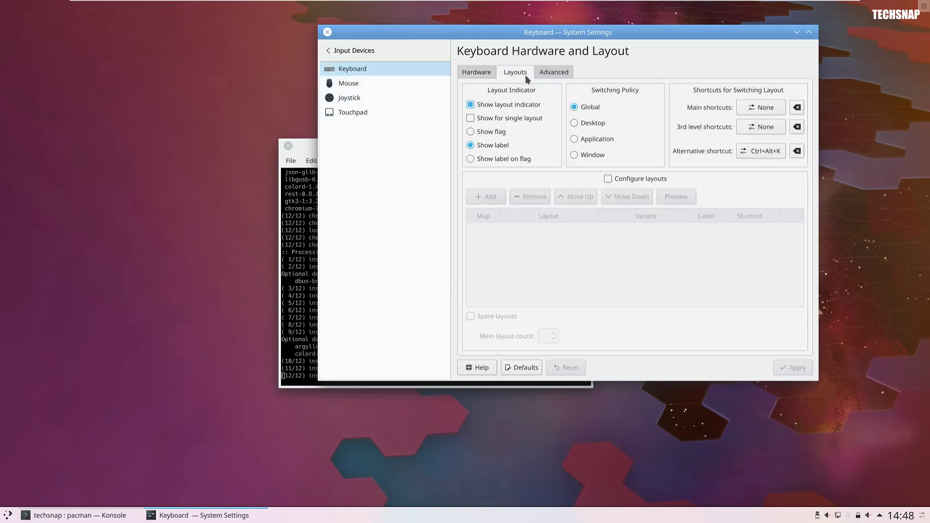
left_click(608, 178)
Step: Start adding a keyboard layout, filter languages to English, and preview the APL layout
left_click(488, 197)
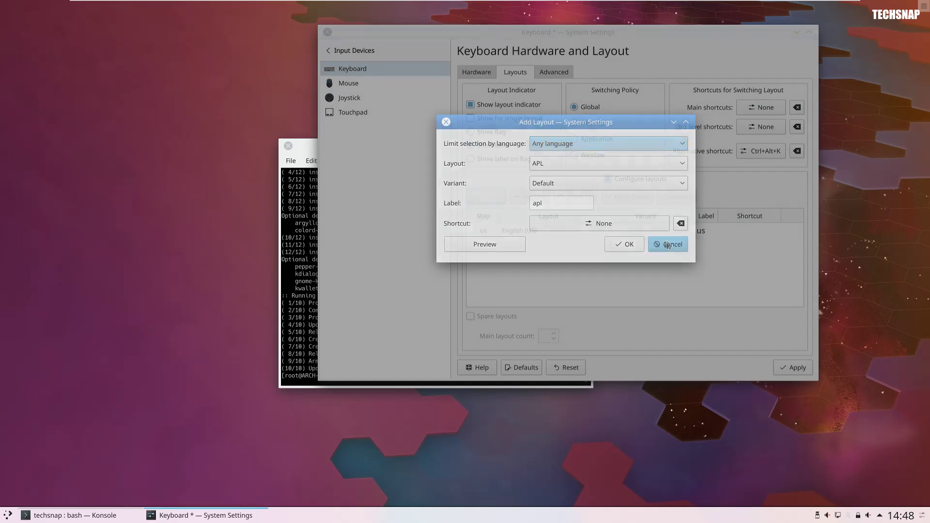
left_click(666, 244)
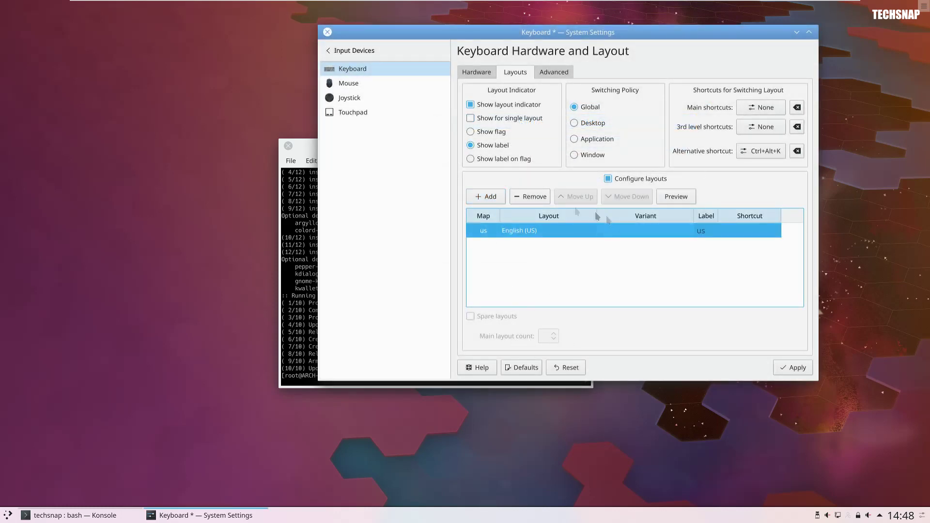
left_click(486, 196)
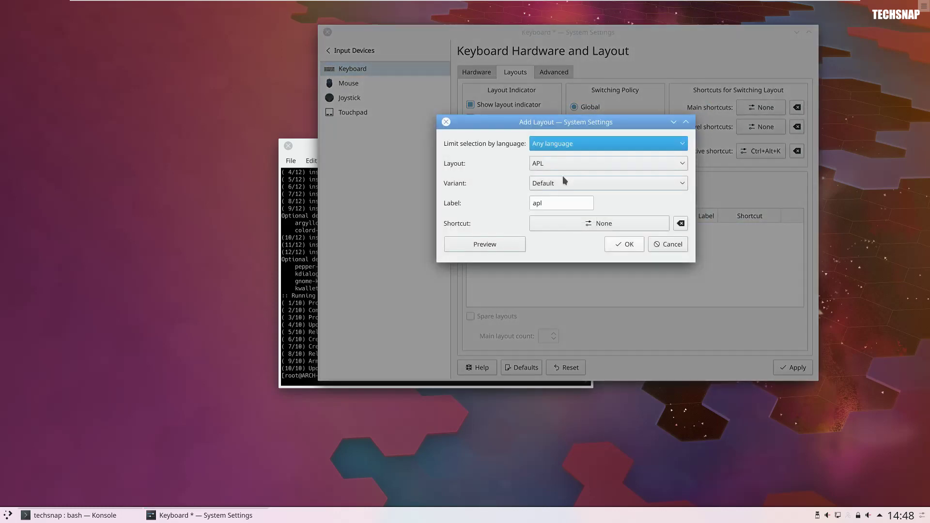
left_click(601, 144)
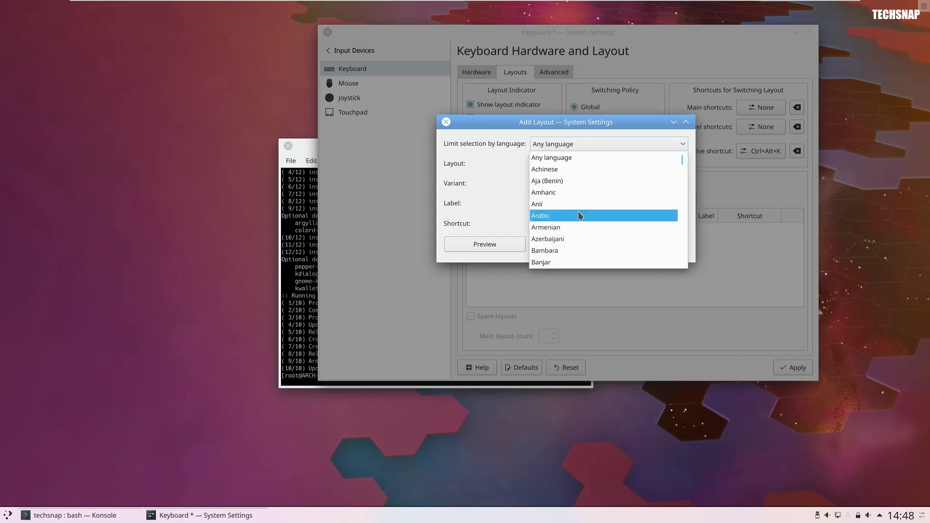
scroll(616, 220, "down", 2)
scroll(557, 221, "down", 7)
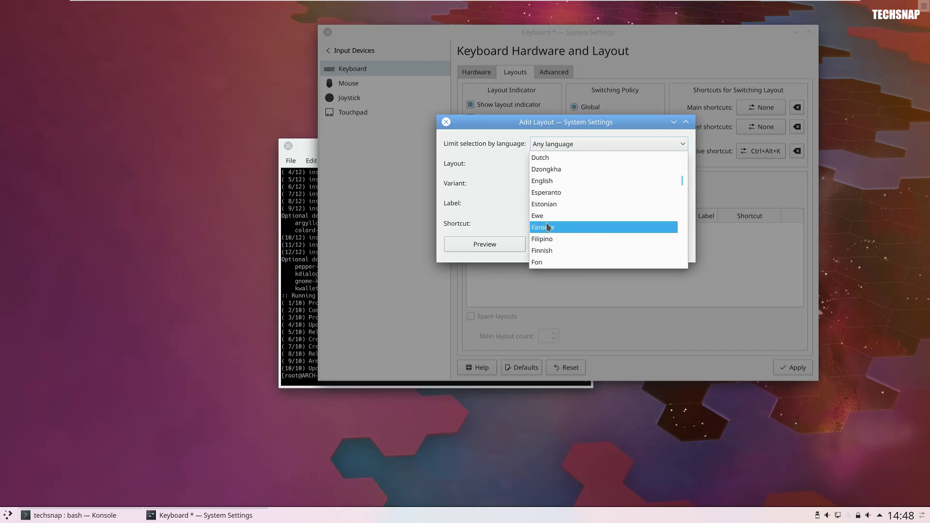
left_click(557, 181)
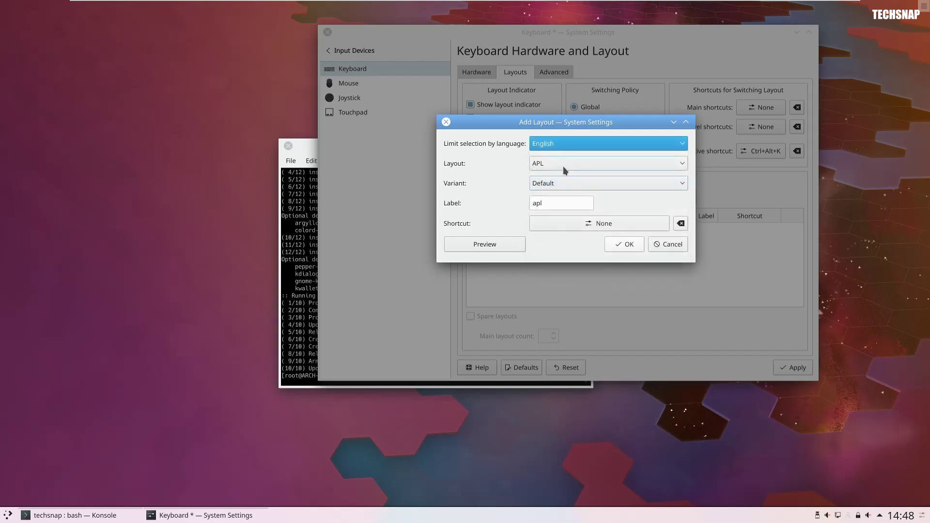
left_click(509, 248)
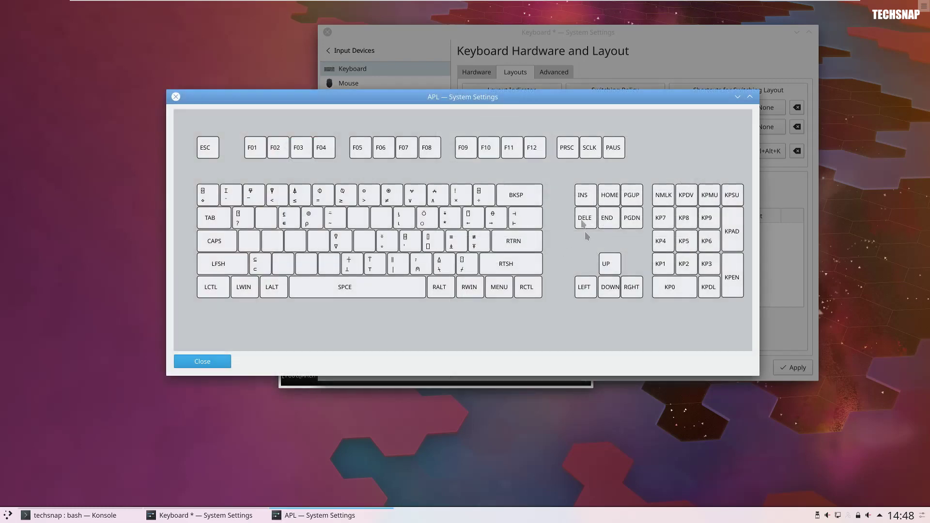
left_click(176, 97)
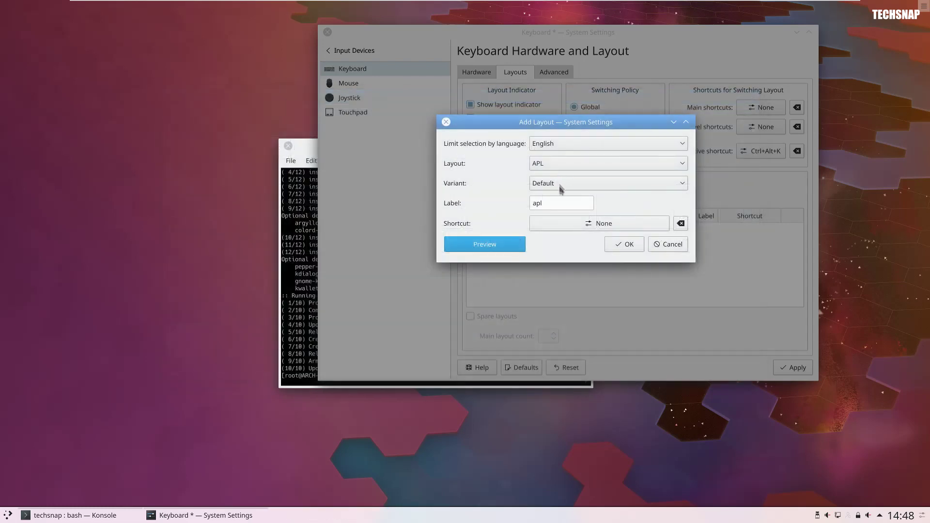
left_click(561, 185)
left_click(473, 223)
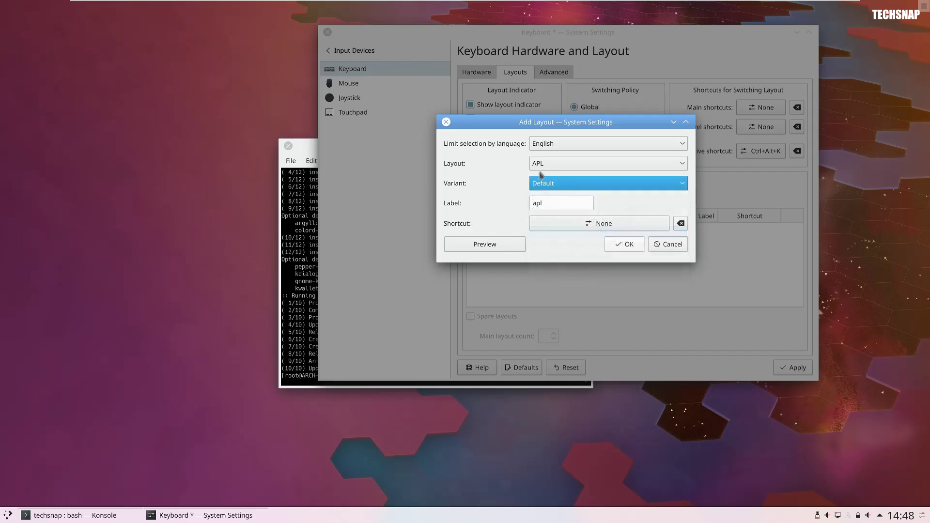
Step: Choose English (UK) with the Default variant, preview it, add it and apply
left_click(544, 165)
scroll(573, 226, "up", 2)
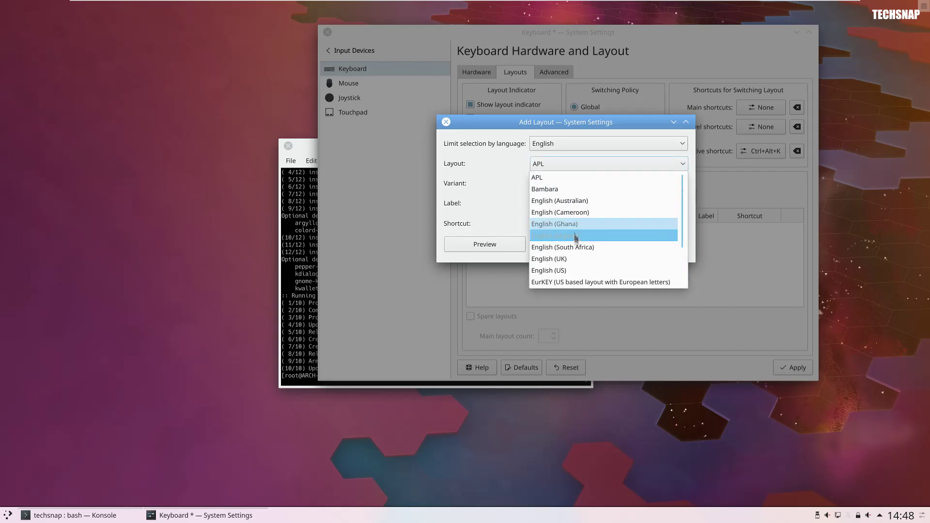
left_click(577, 258)
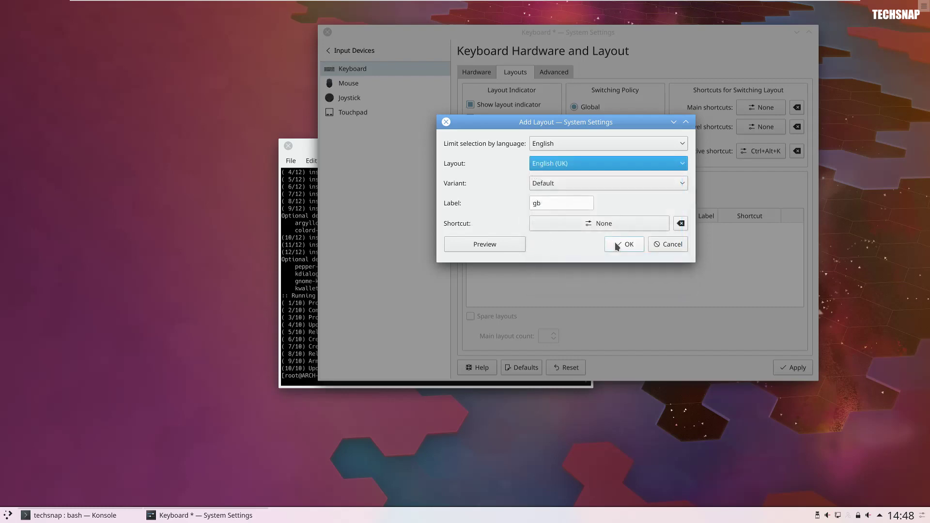
left_click(515, 242)
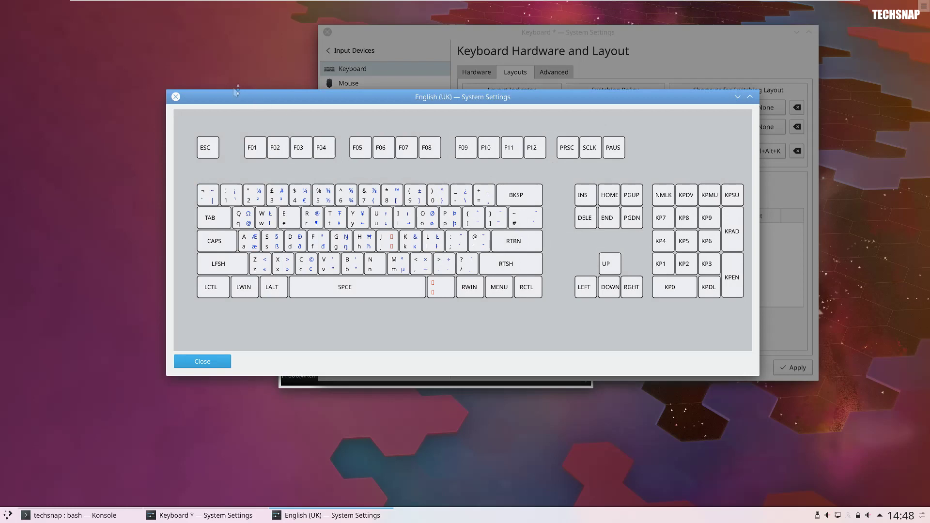
left_click(176, 97)
left_click(614, 246)
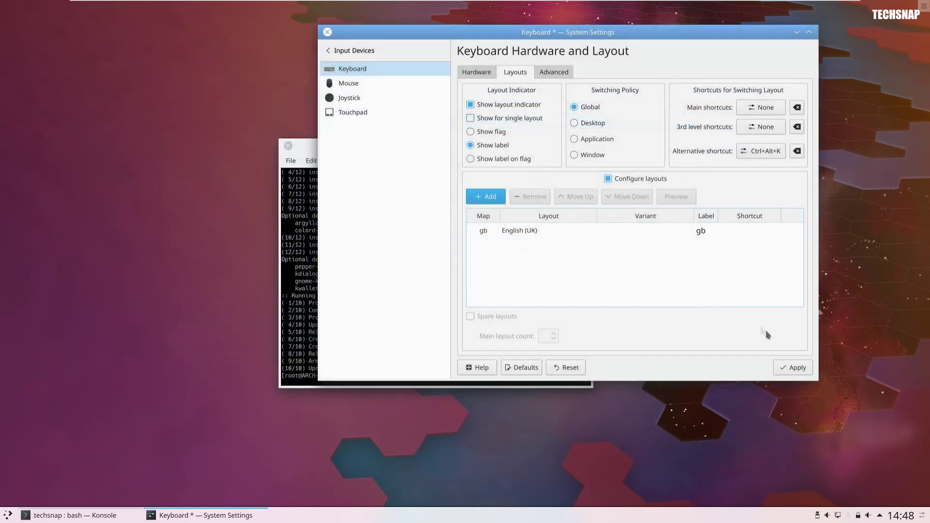
left_click(791, 374)
Step: Return System Settings to its category list, then close it and the Konsole terminal
left_click_drag(512, 48, 578, 106)
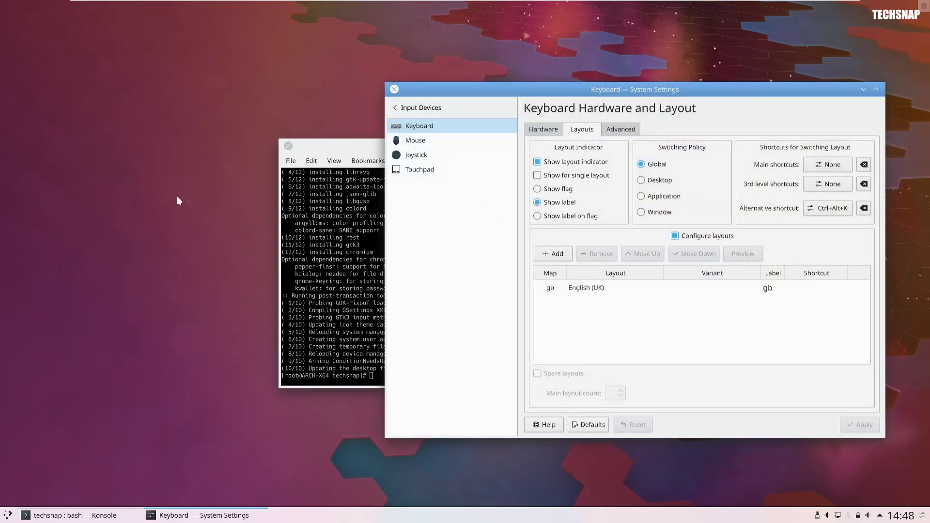
left_click(416, 108)
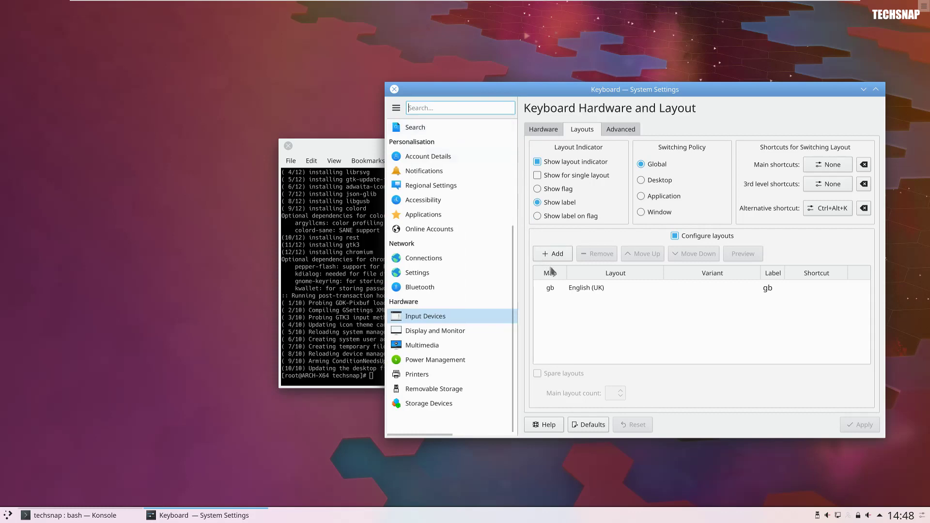
scroll(502, 261, "up", 4)
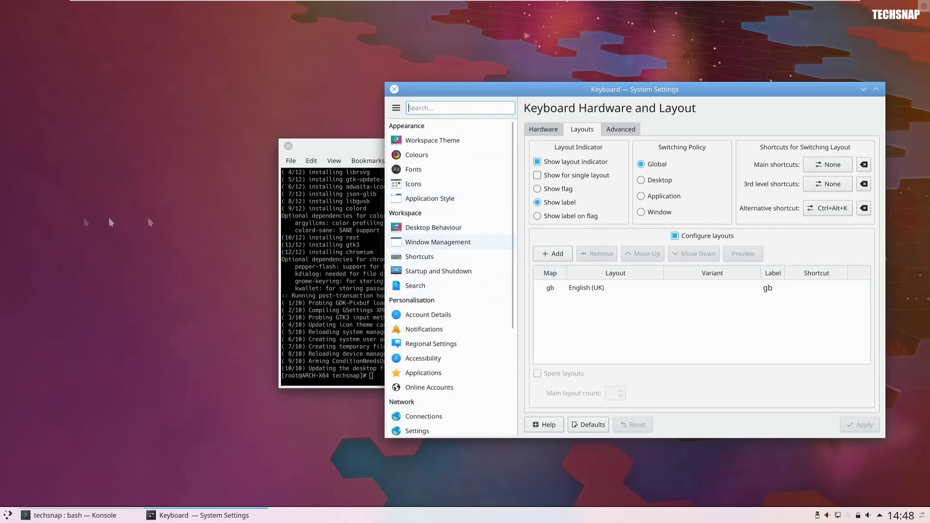
scroll(448, 242, "down", 4)
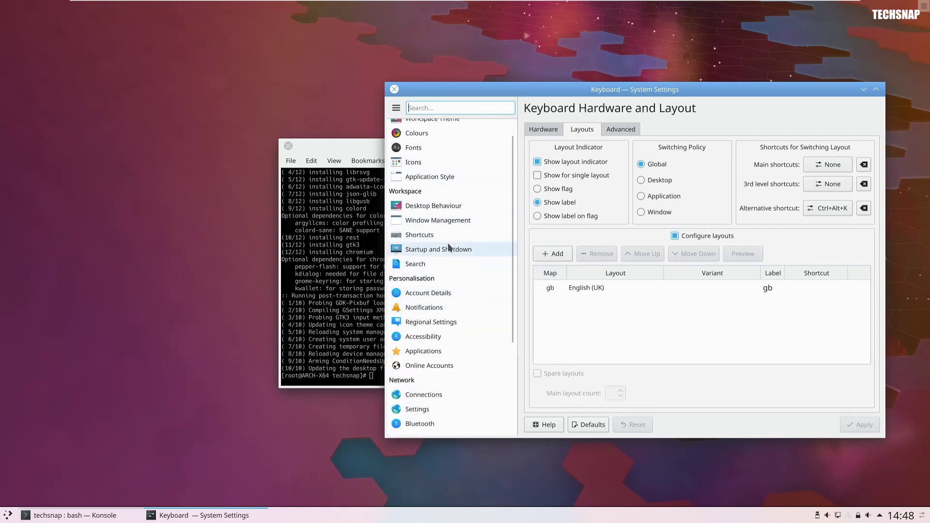
left_click(394, 89)
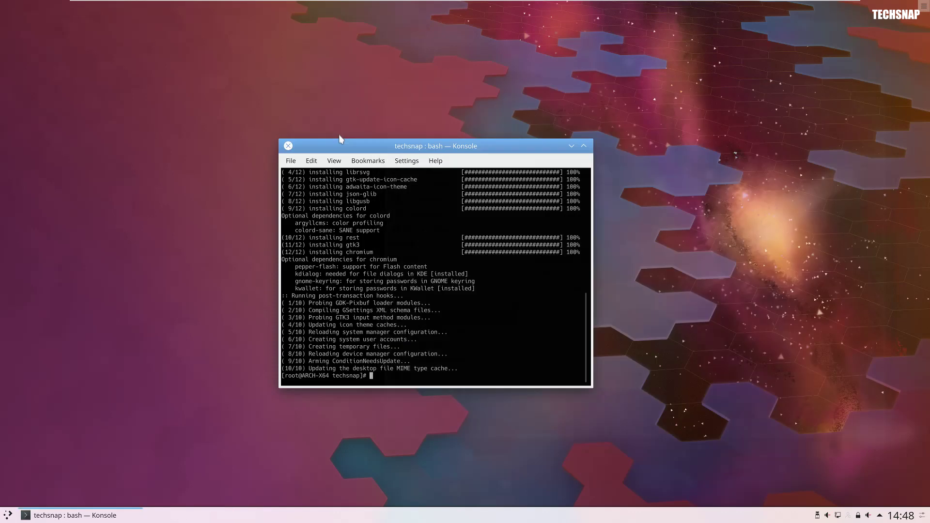
left_click(288, 146)
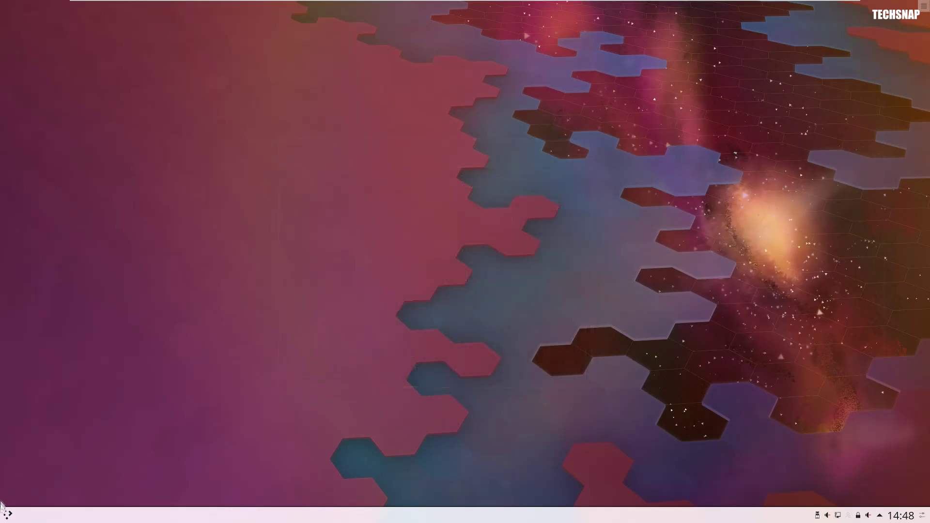
Step: Remove Konqueror and Advanced Text Editor from the launcher favourites
left_click(7, 514)
mouse_move(86, 486)
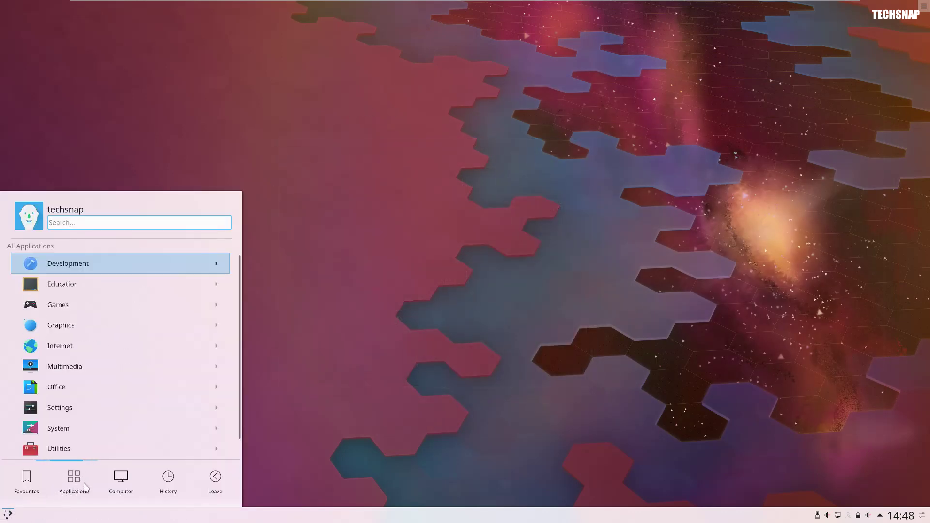
mouse_move(27, 485)
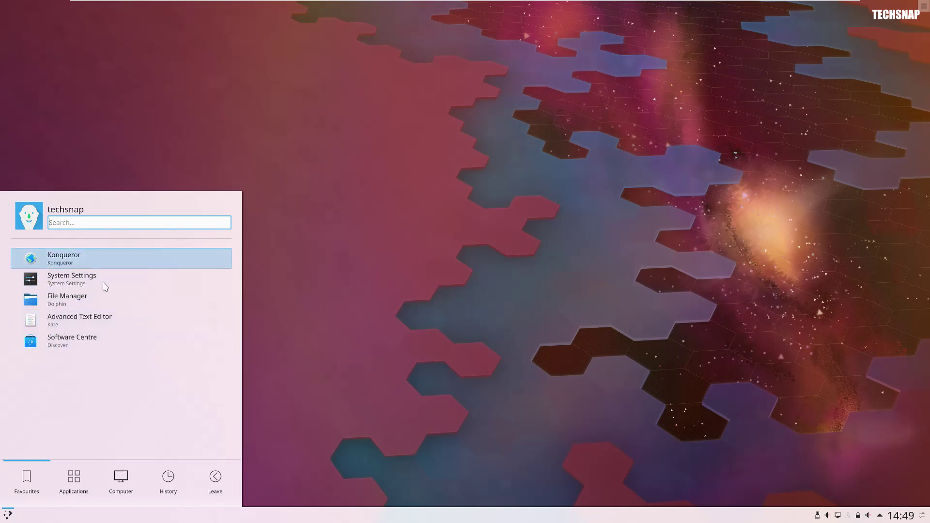
right_click(93, 261)
left_click(121, 312)
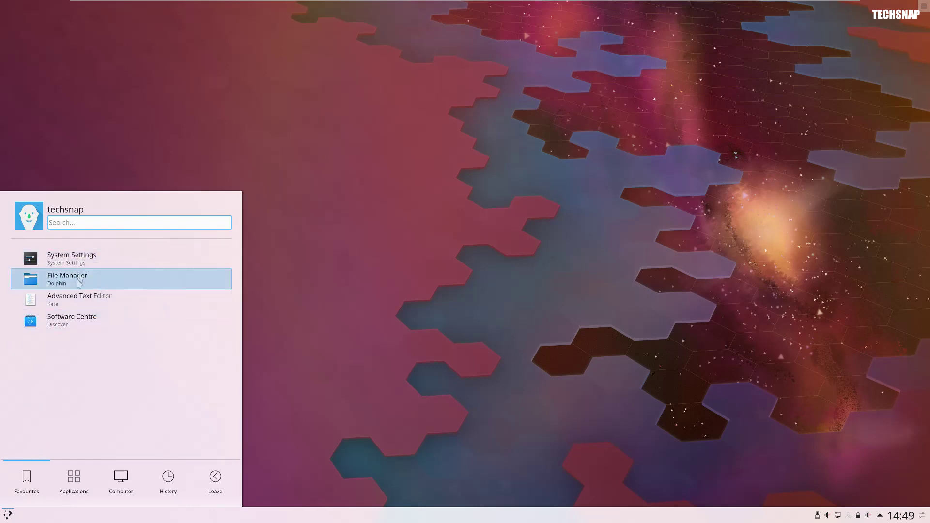
right_click(76, 303)
left_click(122, 366)
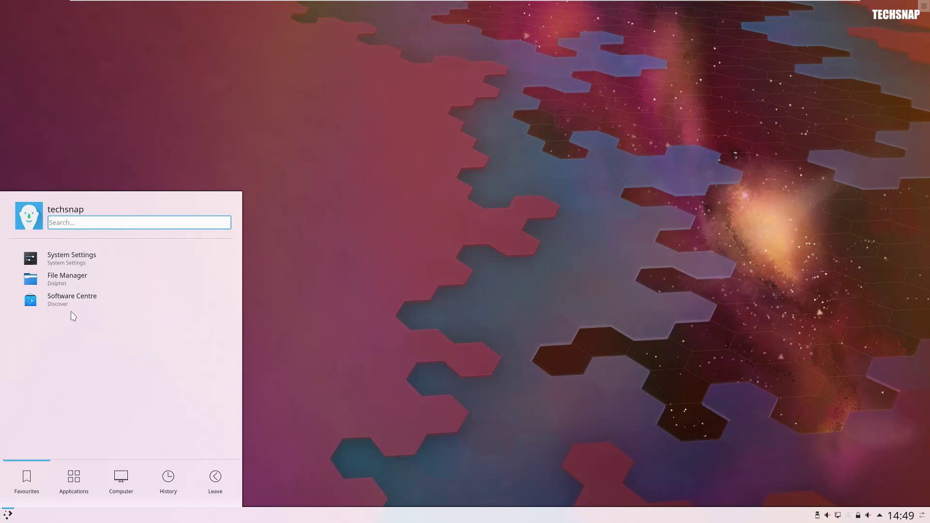
Step: Add Web Browser (Chromium) from Internet to favourites and launch it there
mouse_move(74, 479)
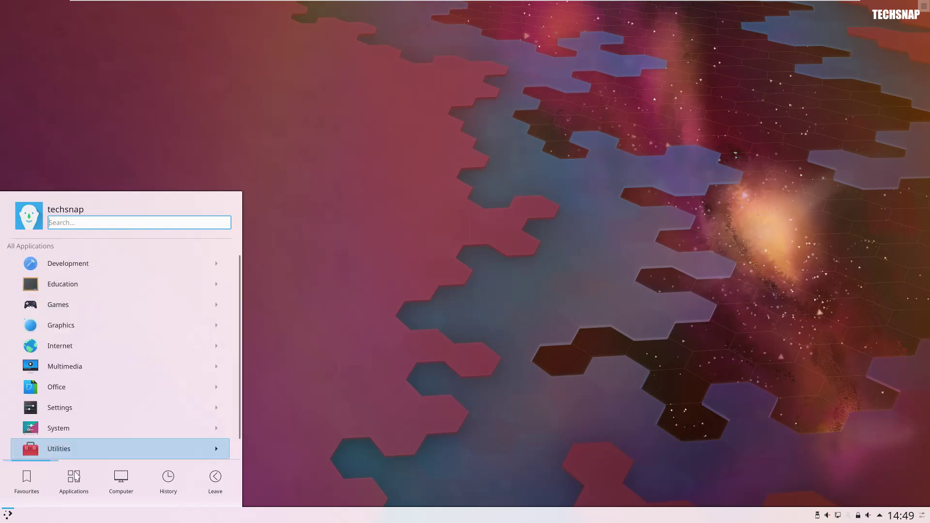
left_click(70, 344)
scroll(116, 367, "down", 1)
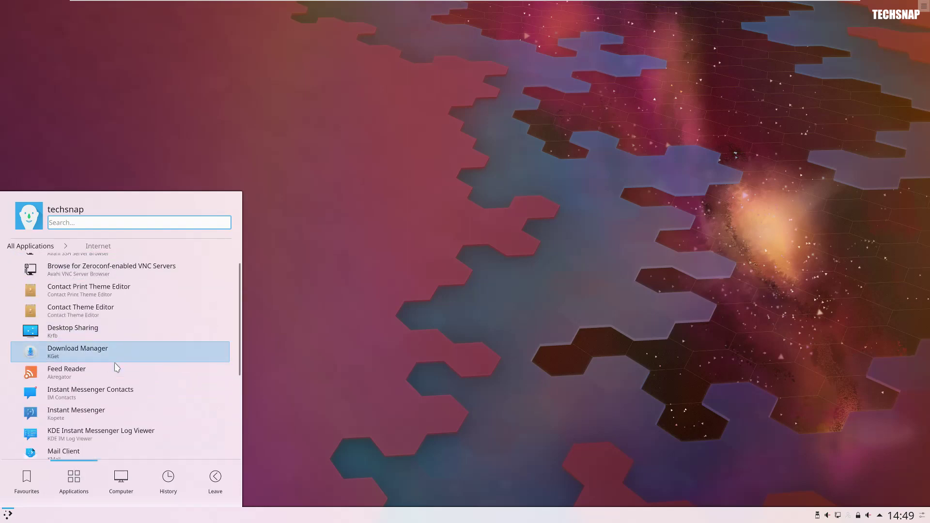
scroll(114, 374, "down", 7)
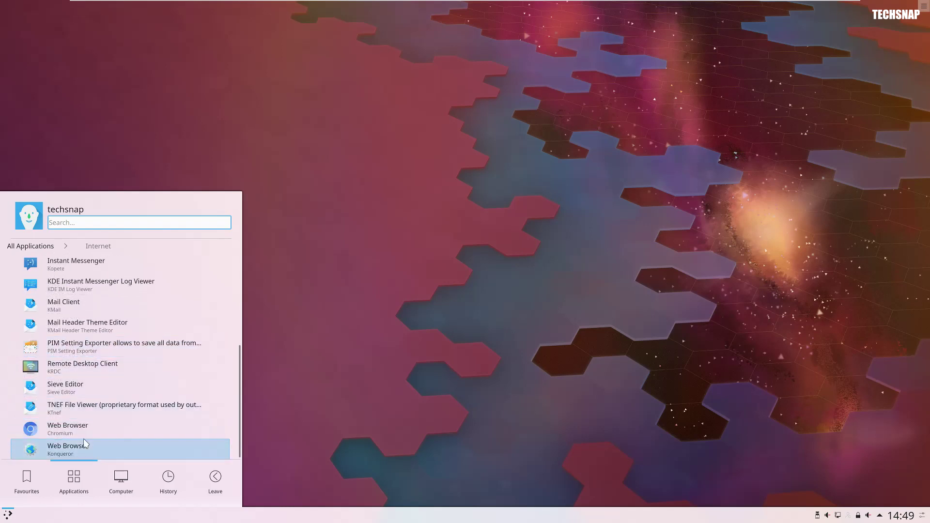
right_click(85, 438)
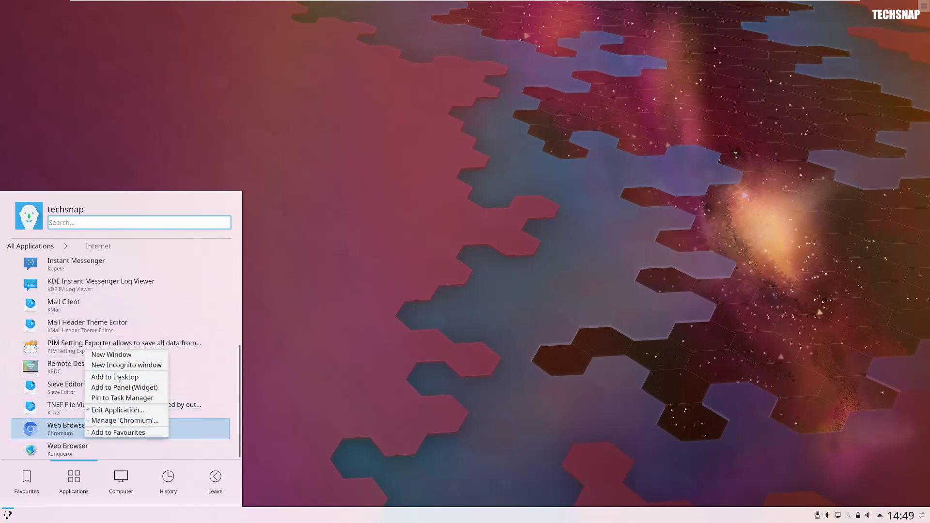
left_click(121, 433)
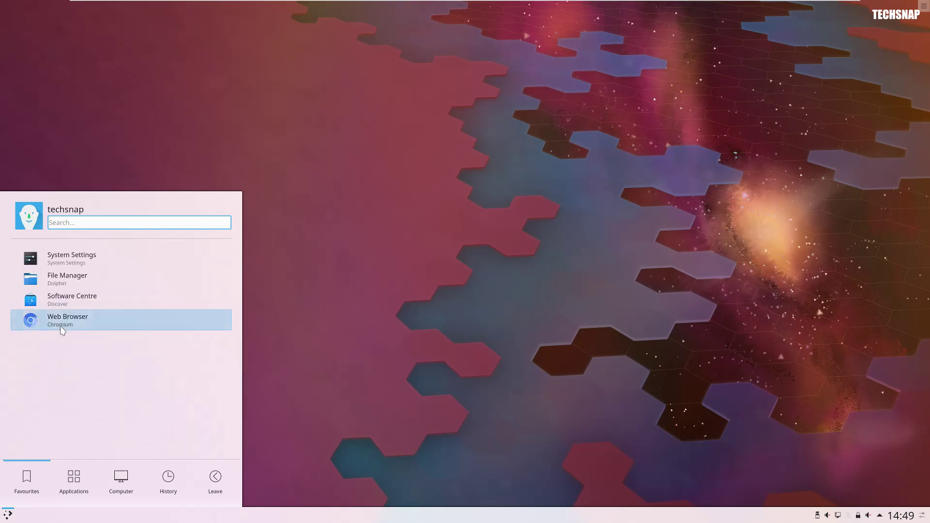
left_click(146, 323)
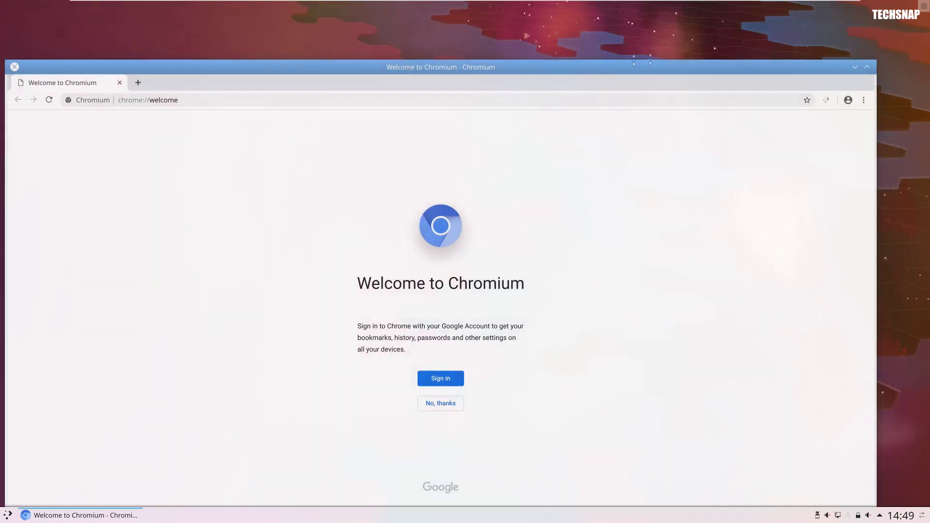
Step: Decline the Chromium sign-in and load youtube.com/user/techsnap
left_click_drag(459, 343, 490, 320)
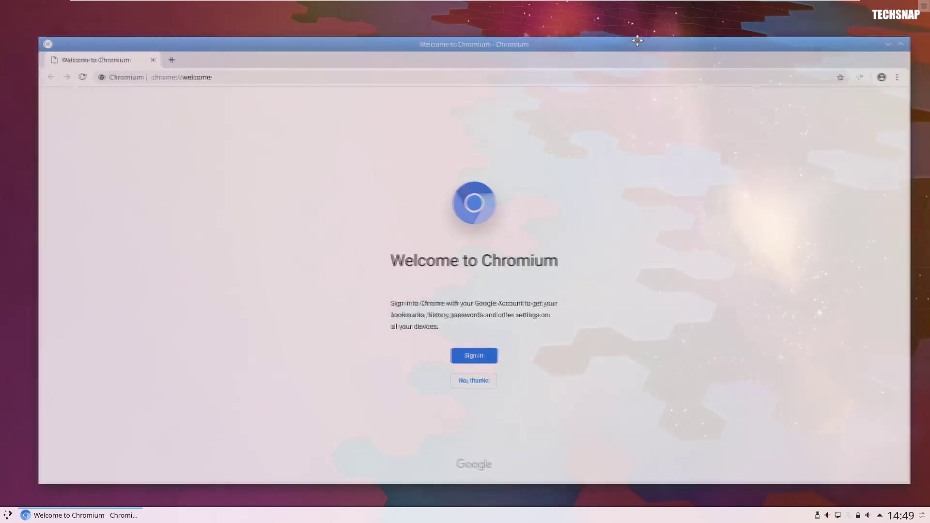
left_click(477, 377)
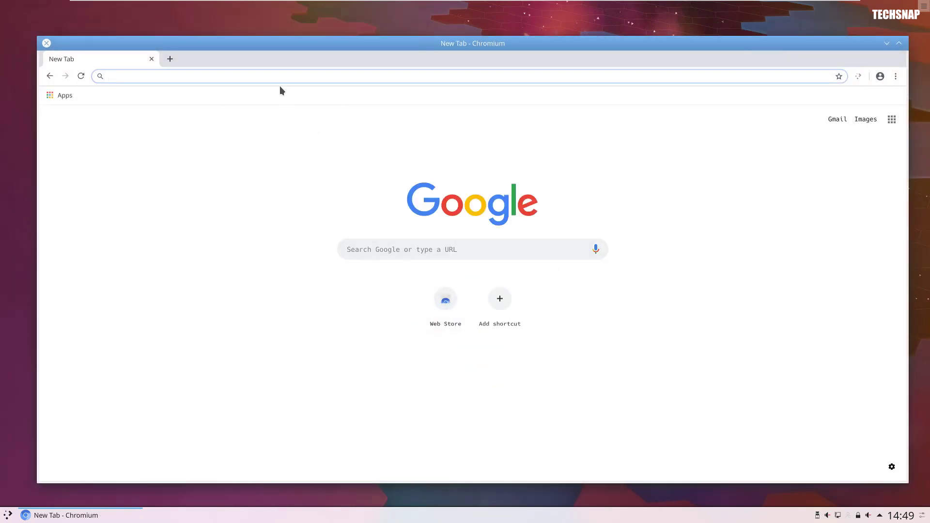
type("youtube.com/u")
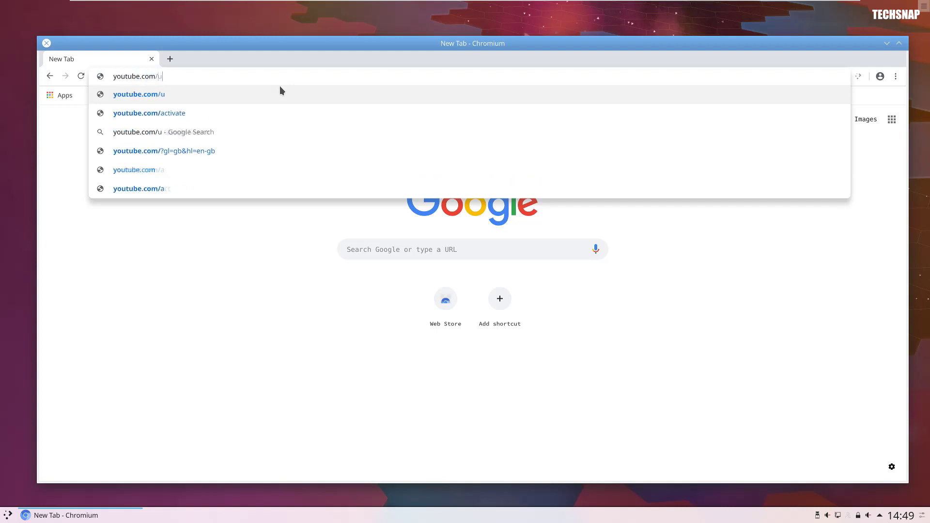
type("ser/te")
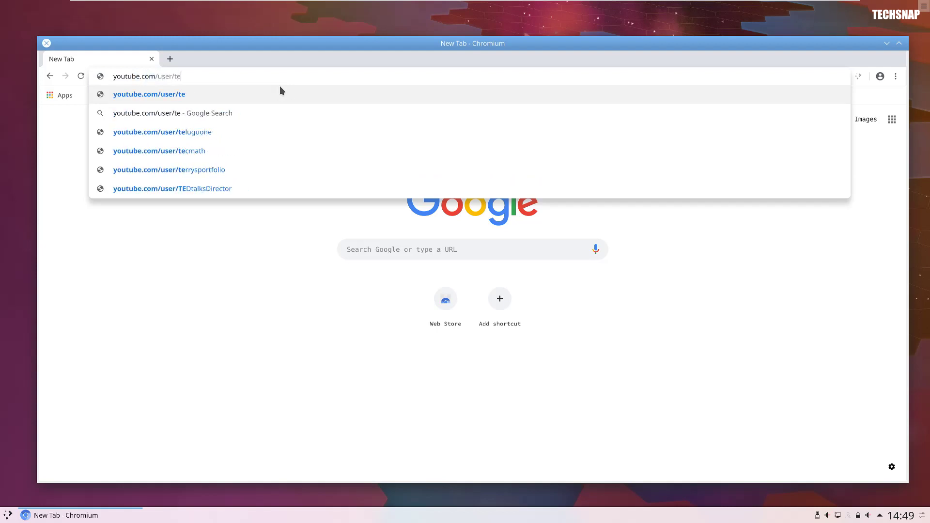
type("chsnap")
key("Return")
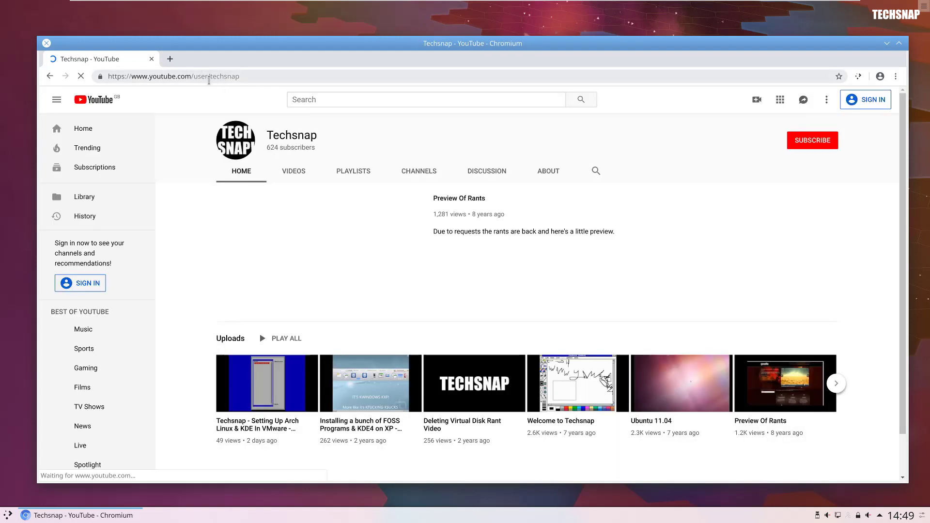
Step: Load youtube.com/techsnap in a new tab and scroll through the channel's VIDEOS grid
left_click(169, 62)
type("yout")
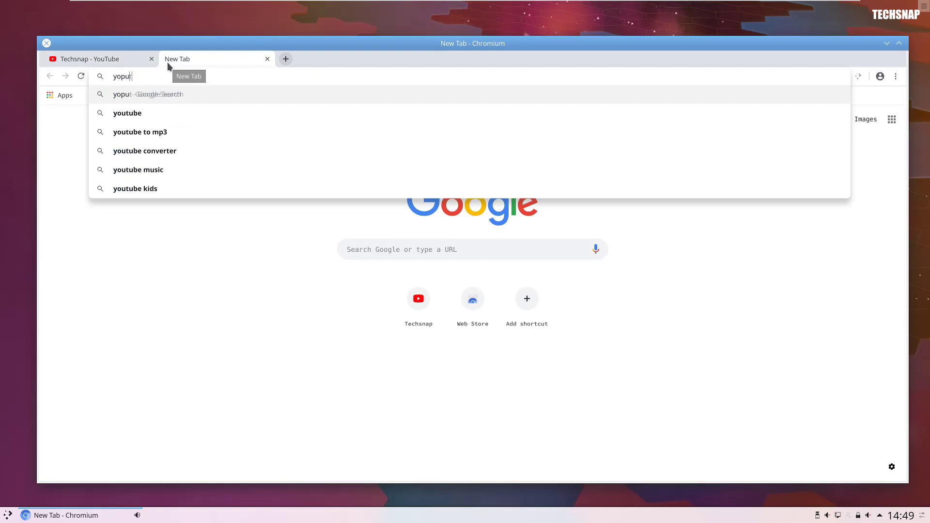
type("ube.com/techsnap")
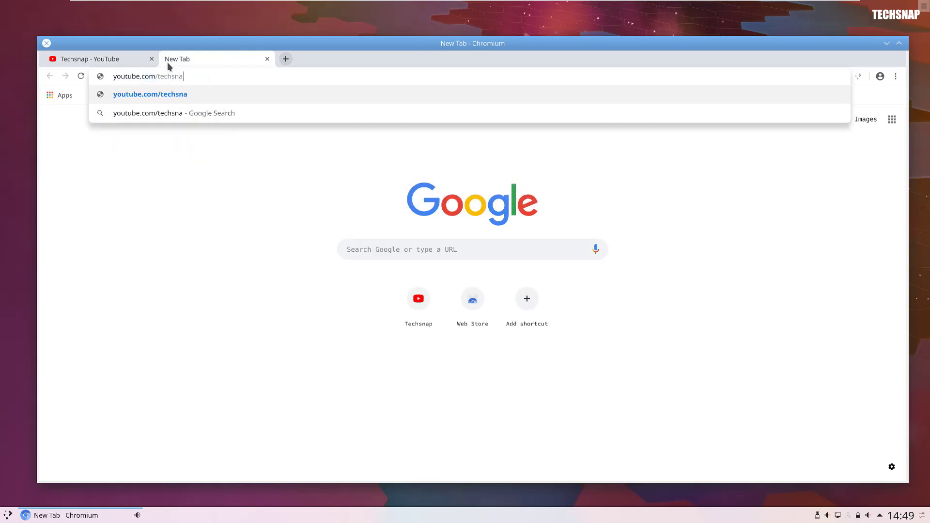
key("Return")
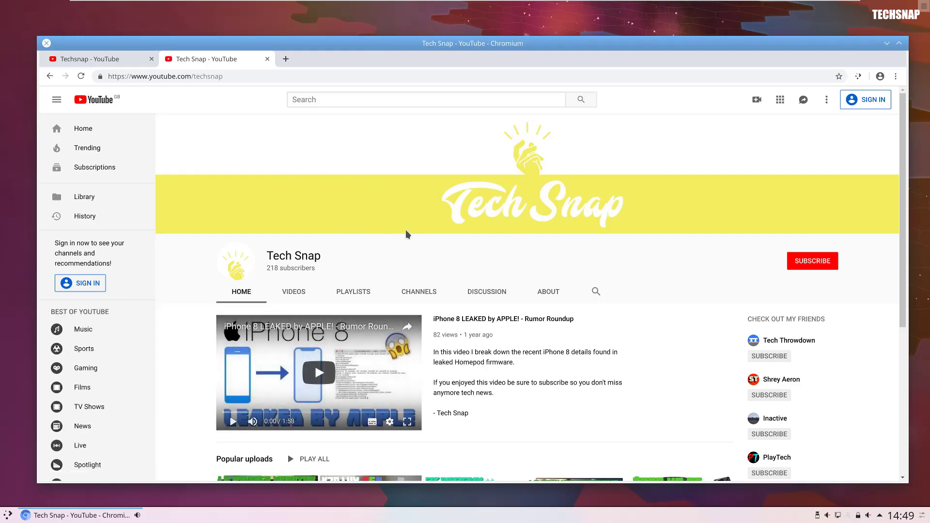
scroll(402, 250, "down", 4)
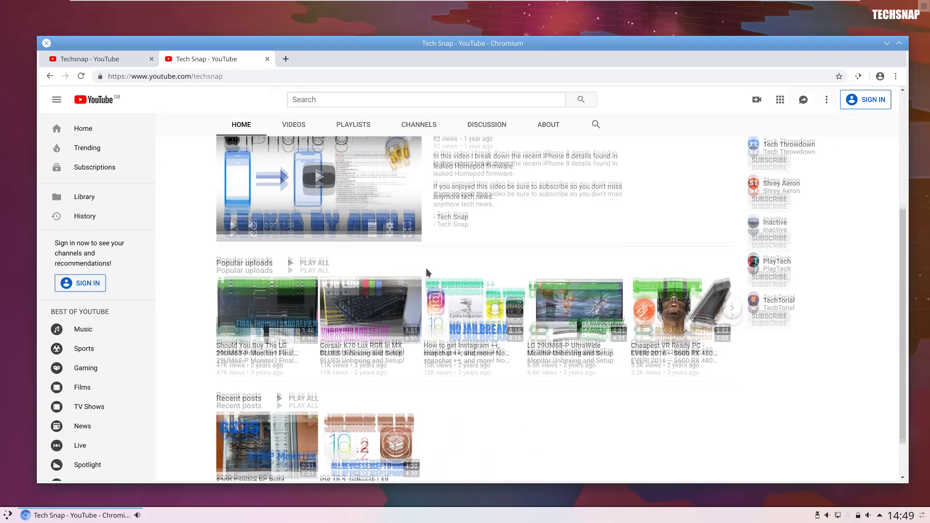
left_click(294, 124)
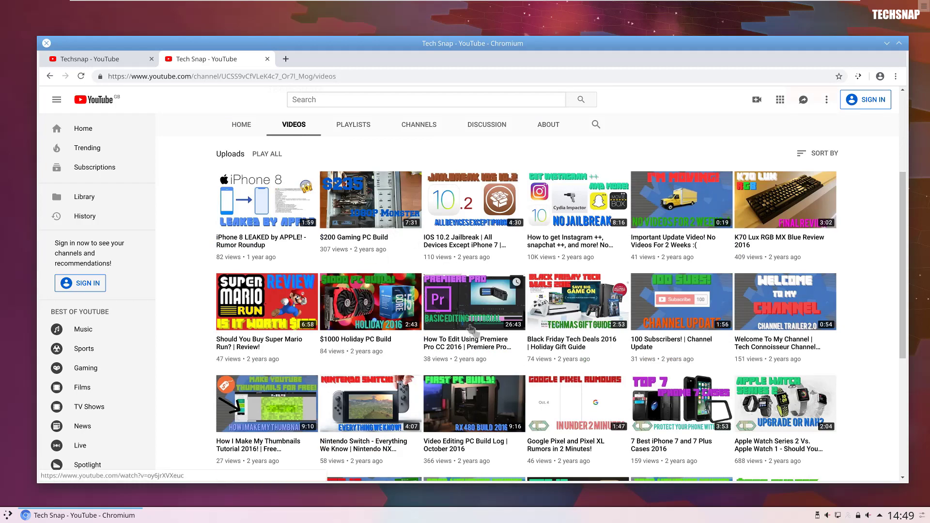
scroll(479, 332, "down", 1)
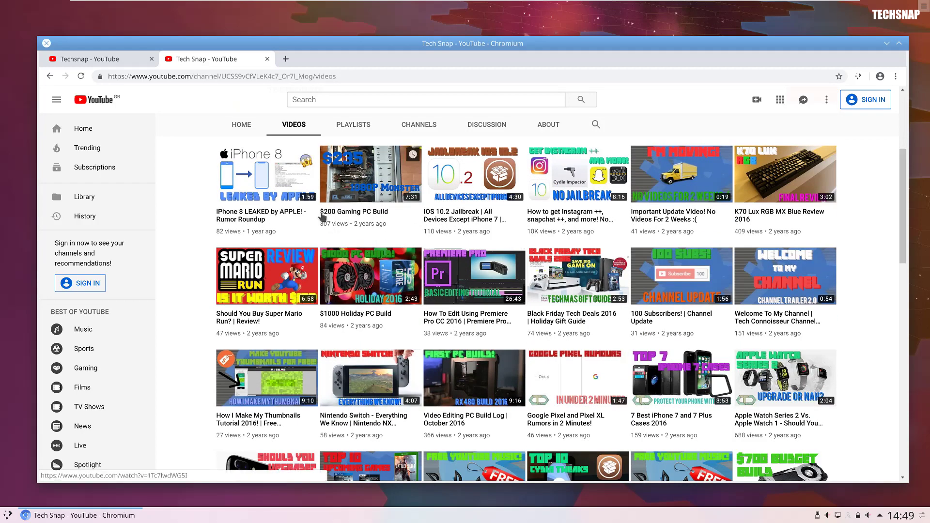
scroll(356, 264, "up", 3)
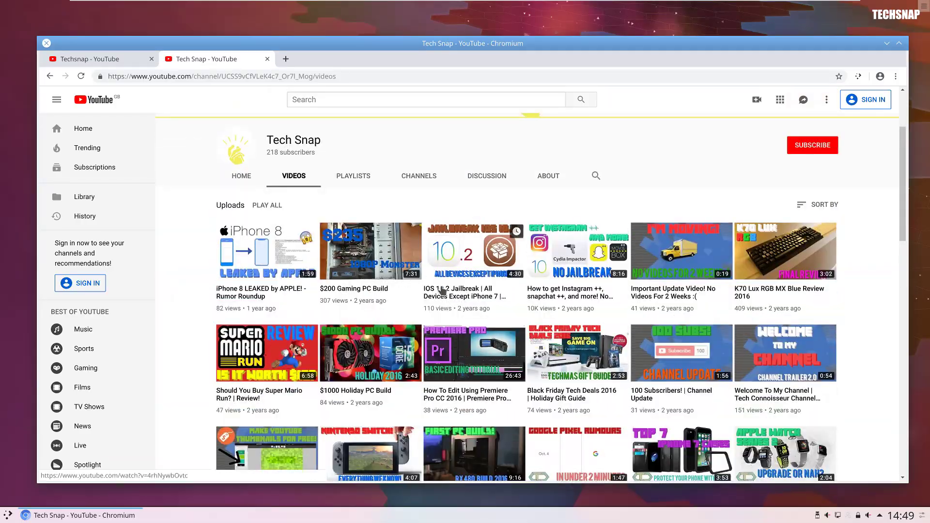
scroll(479, 329, "down", 8)
scroll(480, 329, "down", 15)
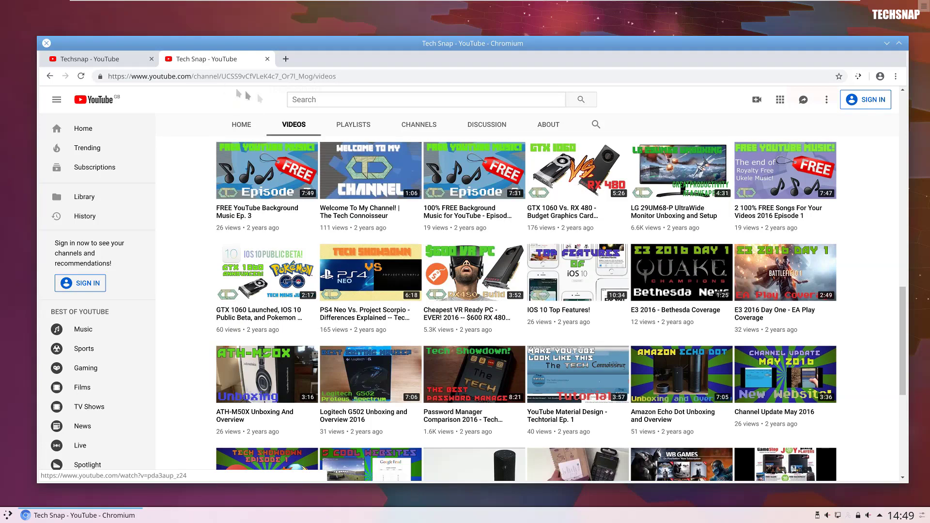
left_click(310, 99)
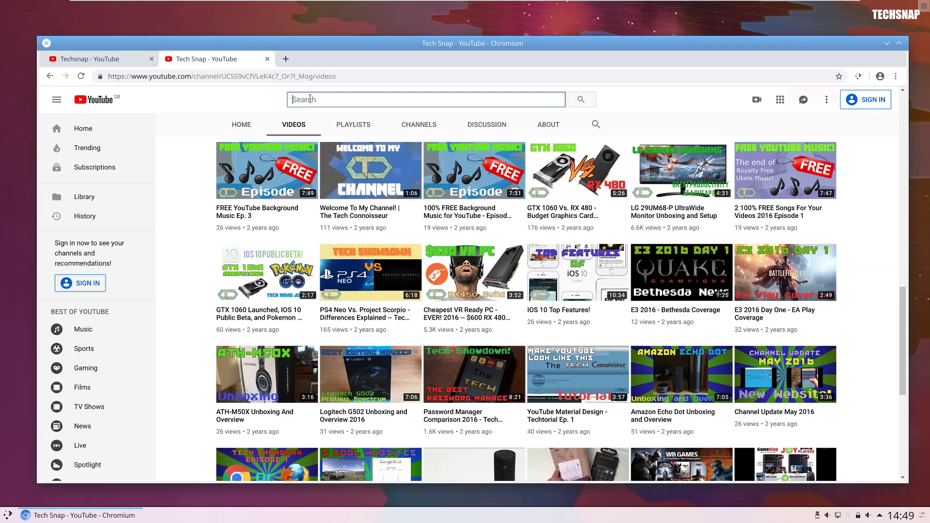
Step: Search YouTube for 'Techsnap', try subscribing, and go back from the Google sign-in page
type("Techsnap")
key("Return")
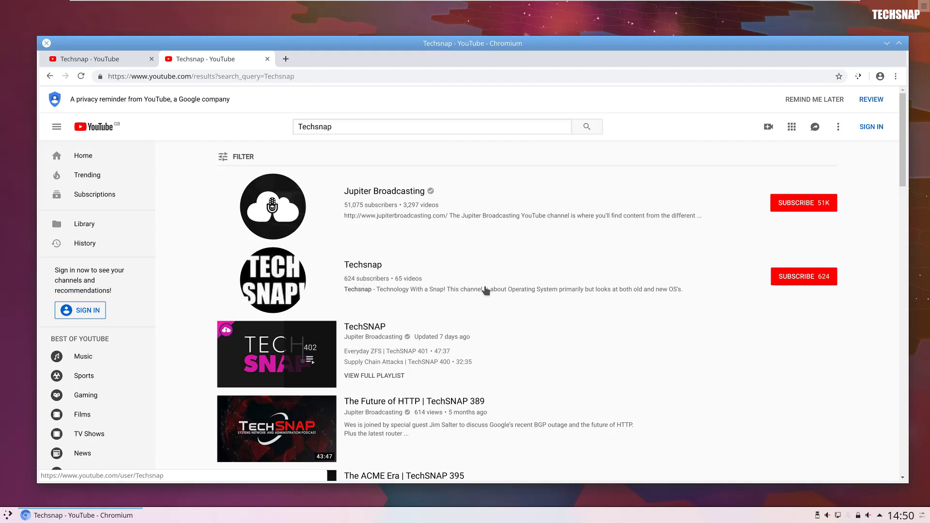
left_click(800, 277)
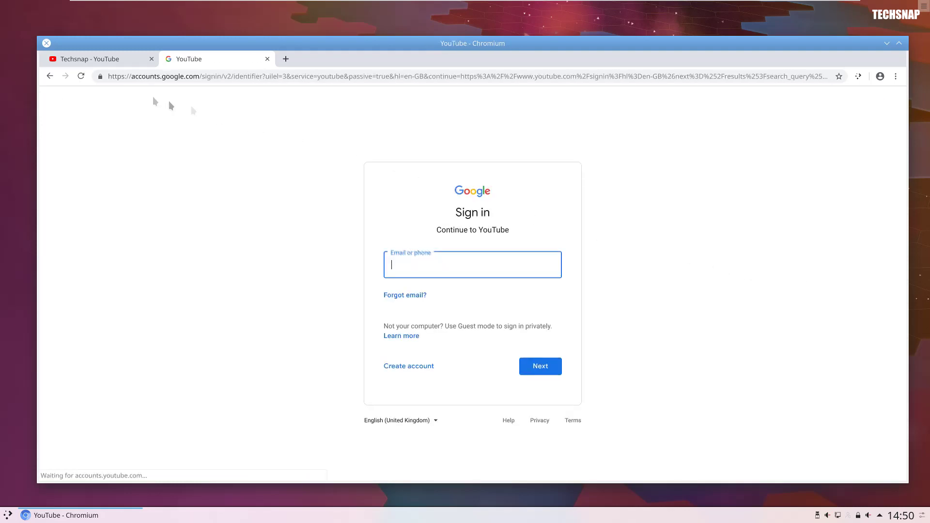
left_click(51, 77)
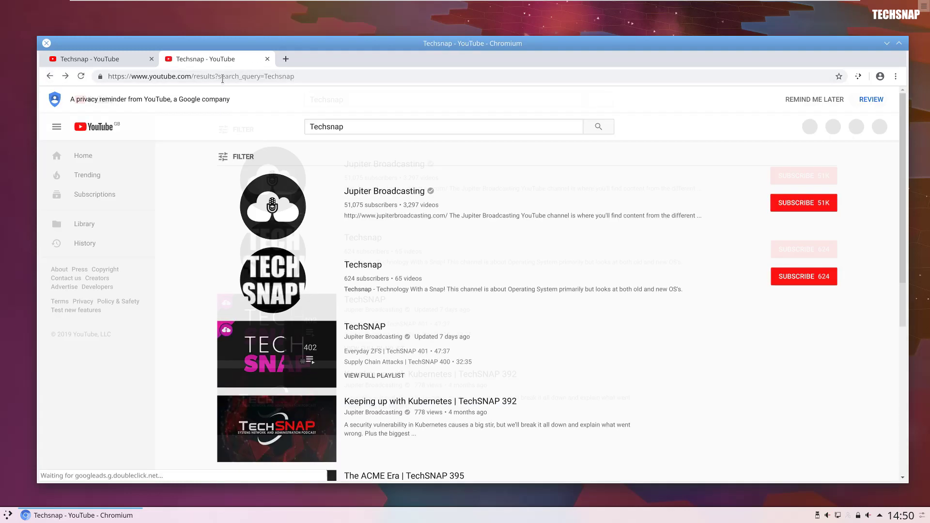
left_click(223, 79)
Step: Set the Smooth Scrolling flag in chrome://flags to Disabled and relaunch Chromium
type("c")
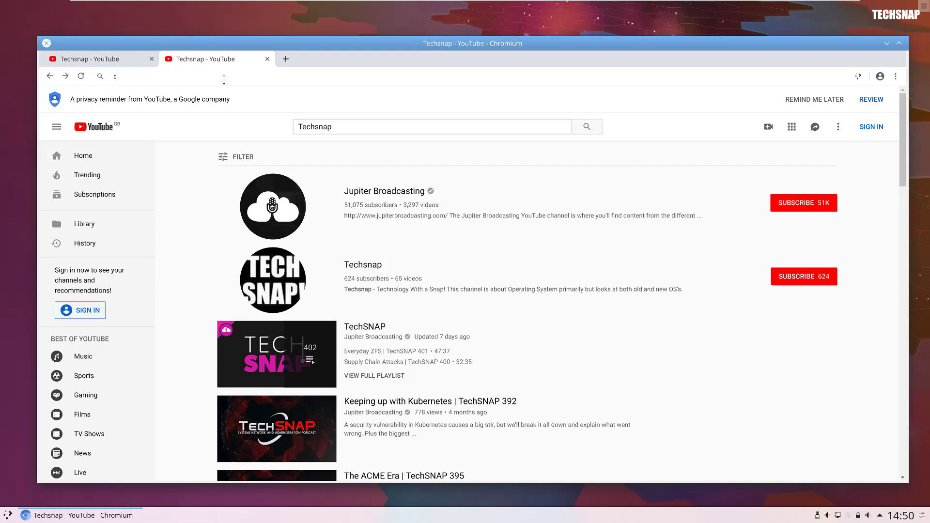
type("hrome:")
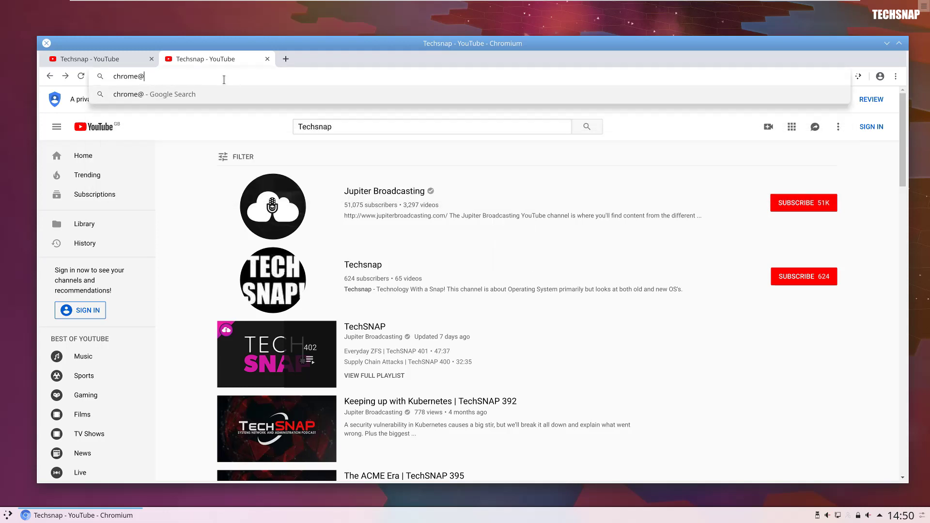
type("//flags")
key("Return")
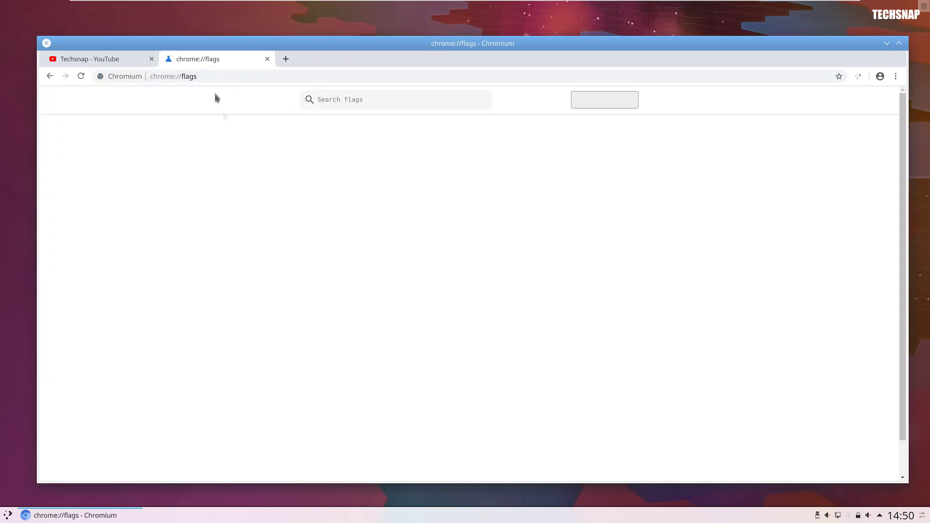
type("smooth")
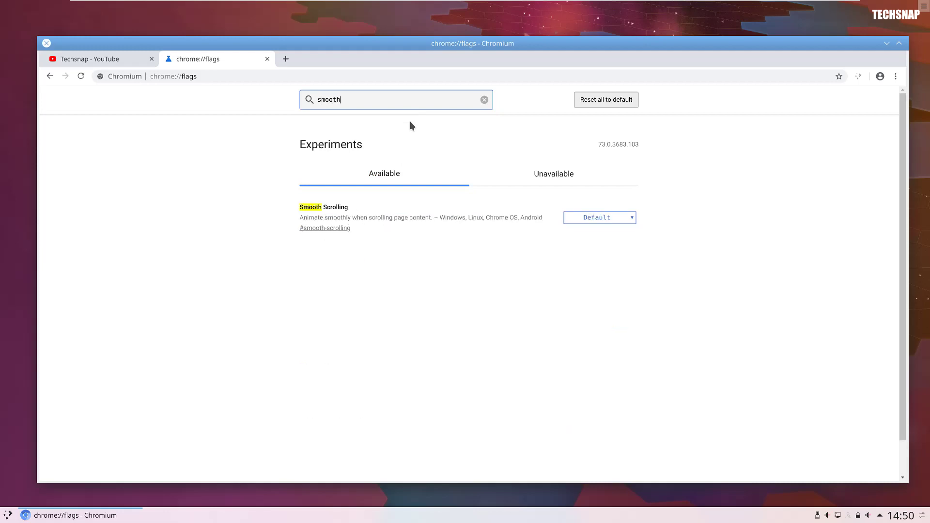
left_click(586, 220)
left_click(596, 242)
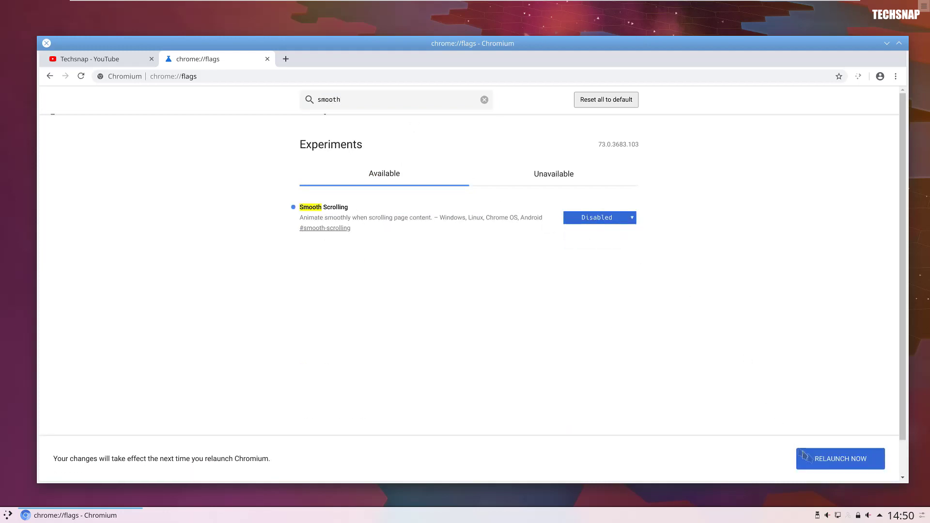
left_click(829, 464)
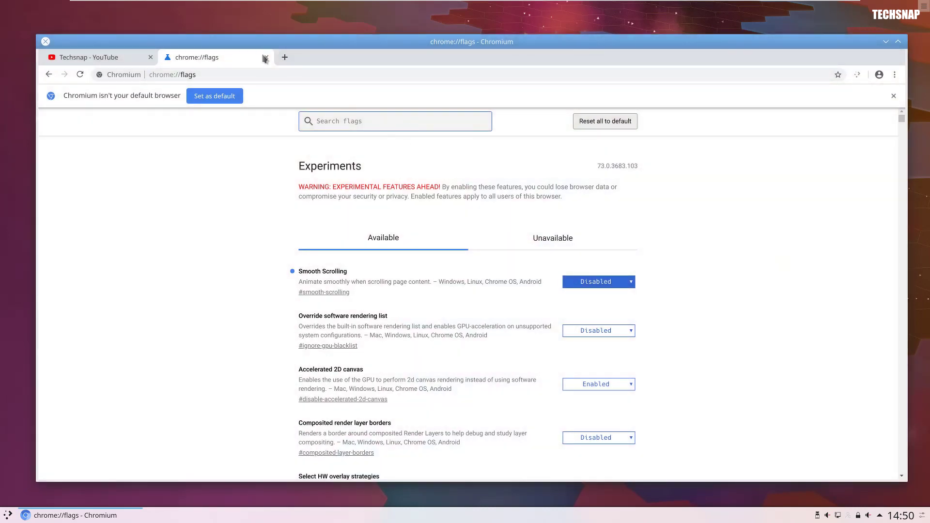
Step: Close the flags tab, show the Techsnap videos, then close the Chromium window
left_click(265, 57)
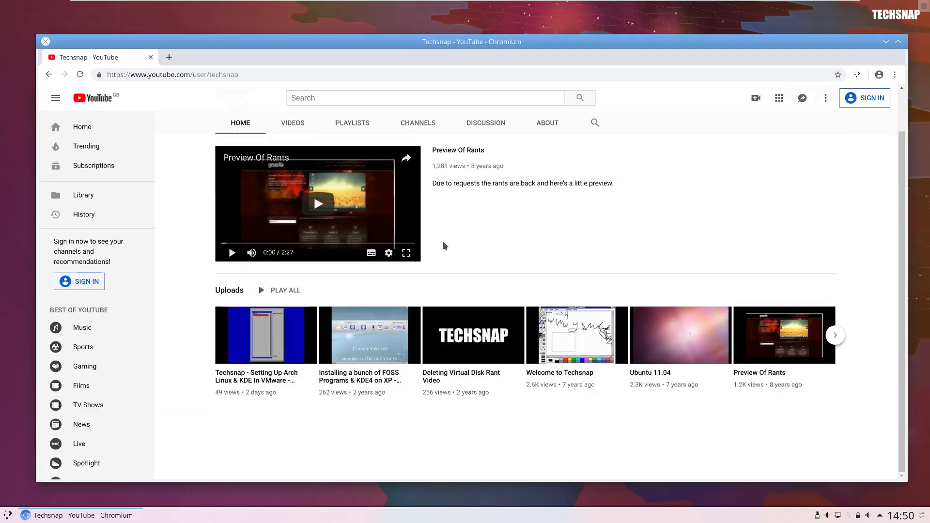
left_click(293, 123)
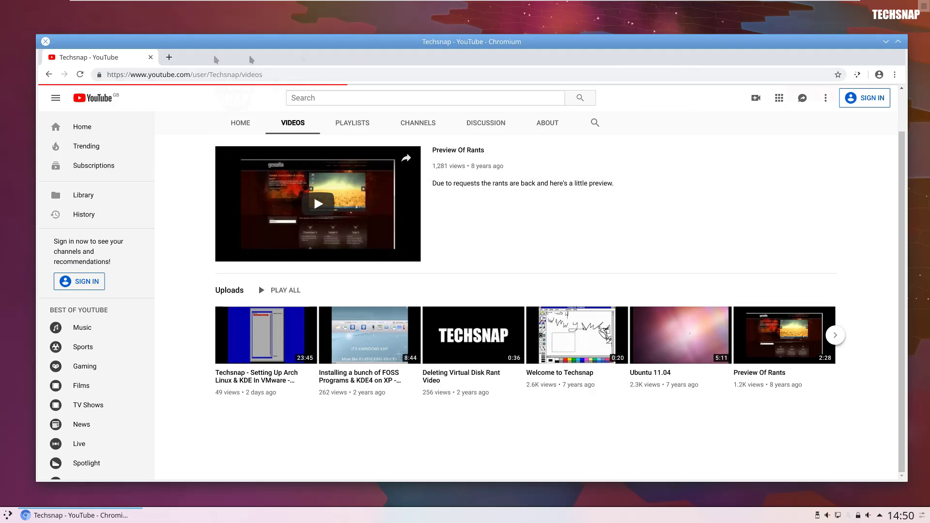
left_click(45, 42)
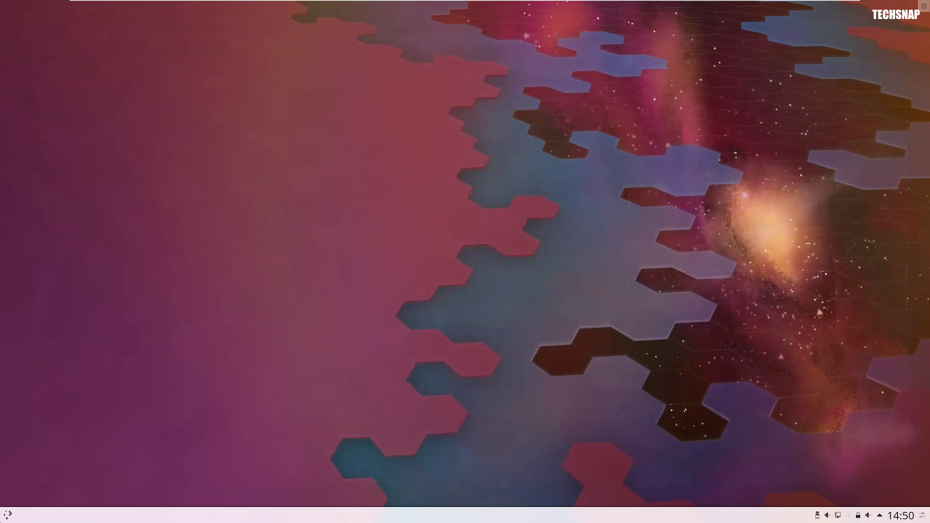
Step: Log out through Kickoff's Leave tab, then after signing back in launch the web browser
left_click(11, 517)
left_click(228, 491)
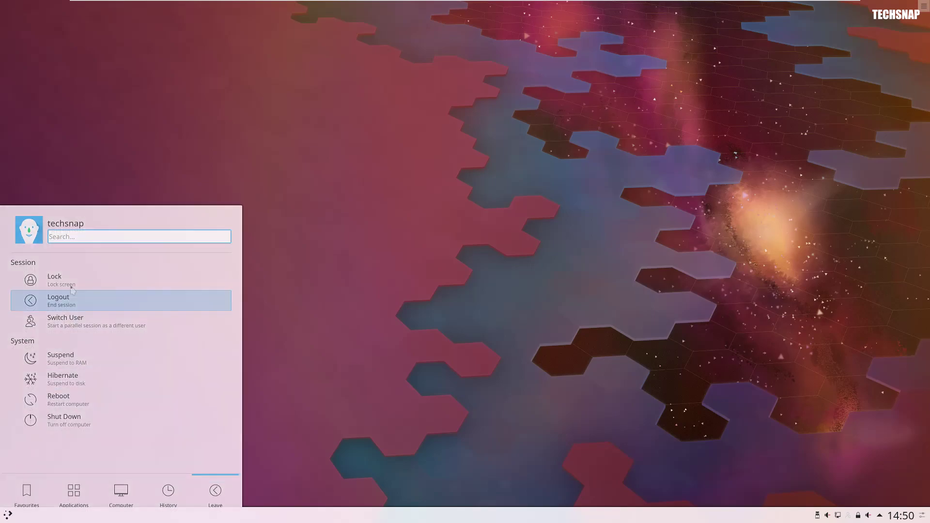
left_click(71, 293)
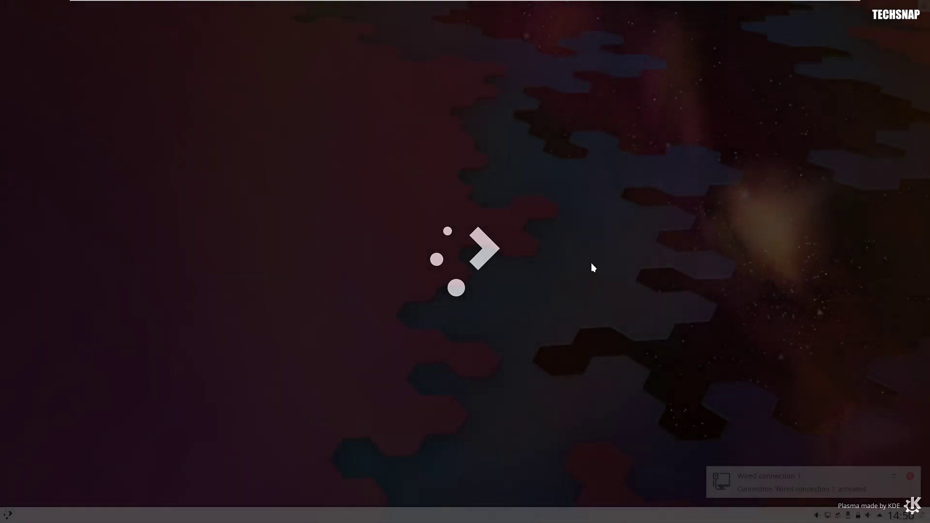
left_click(7, 515)
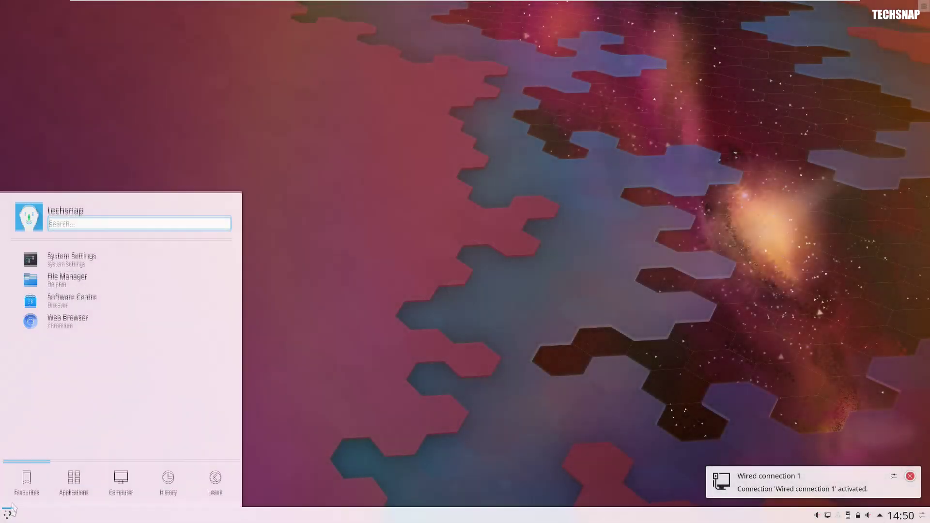
left_click(74, 324)
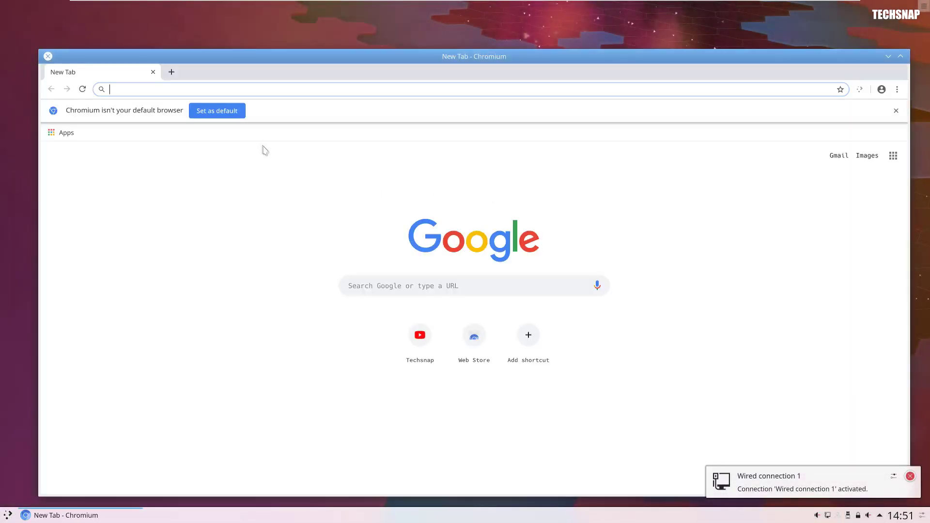
Step: Dismiss the default-browser notice, open the Techsnap shortcut tile, and add a new tab
left_click(216, 113)
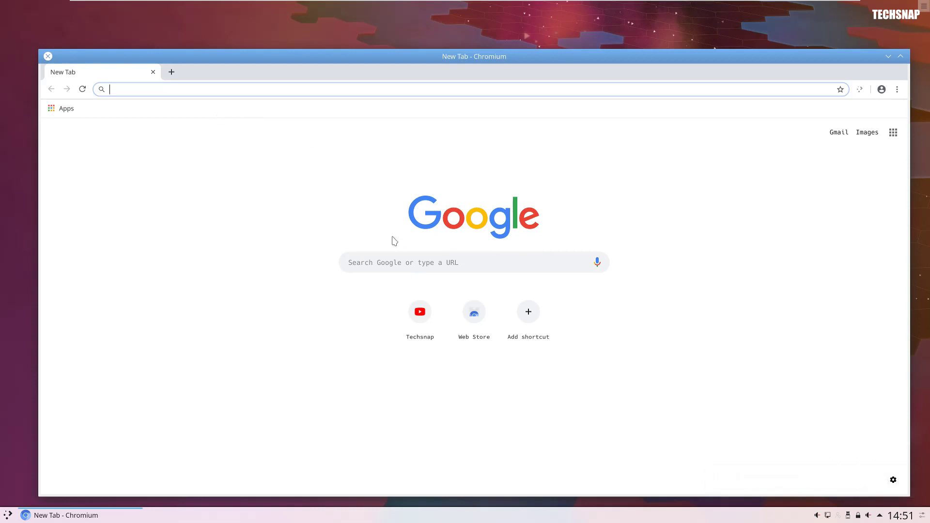
left_click(419, 314)
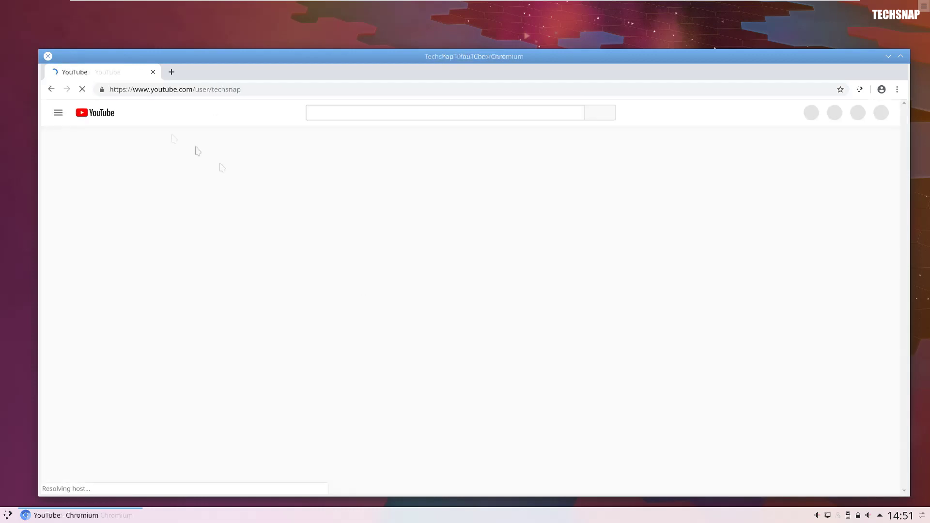
key("alt+Left")
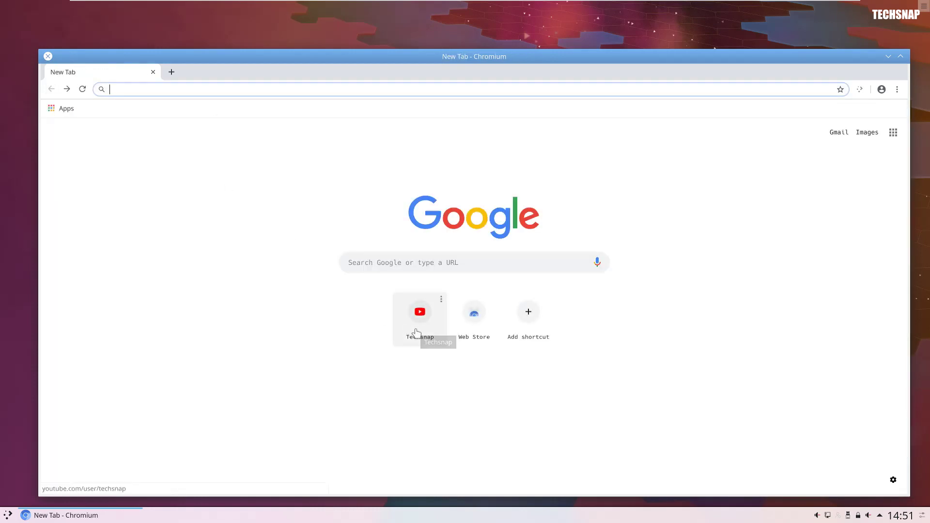
left_click(417, 334)
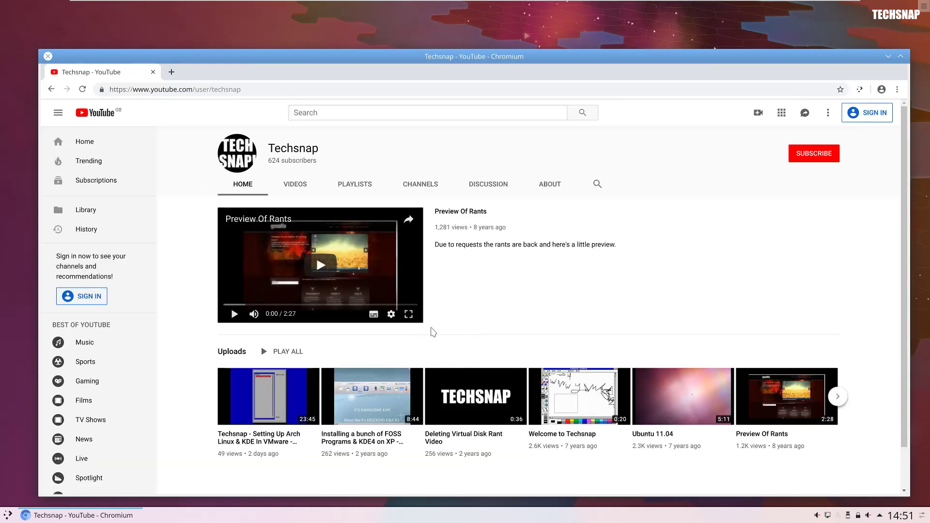
left_click_drag(421, 62, 416, 45)
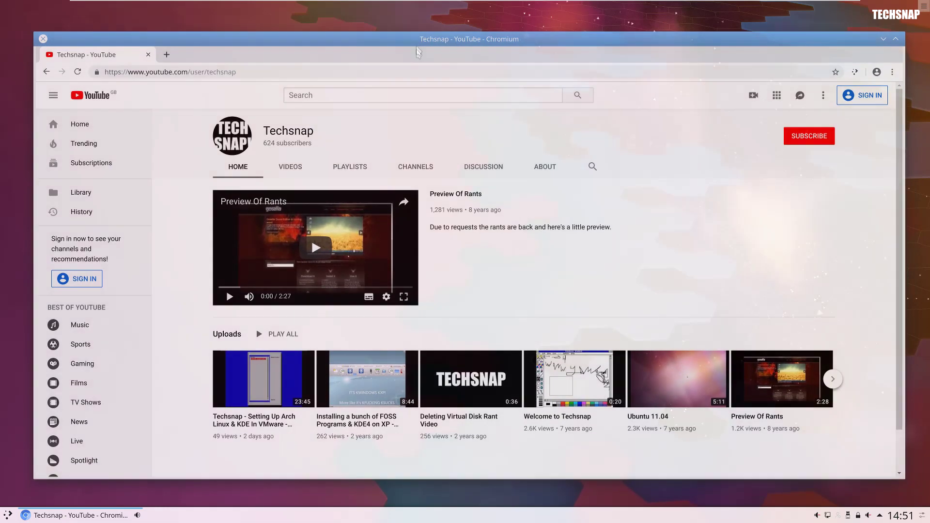
left_click(167, 54)
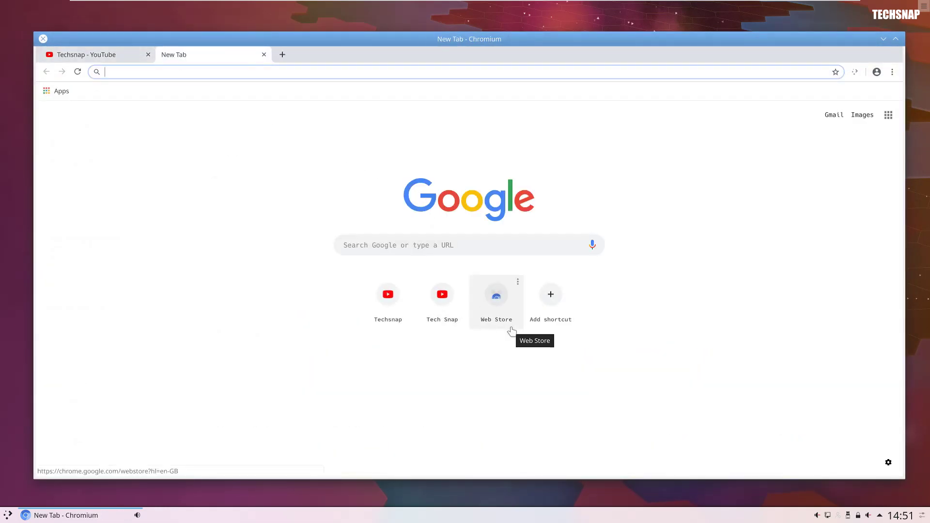
left_click(388, 245)
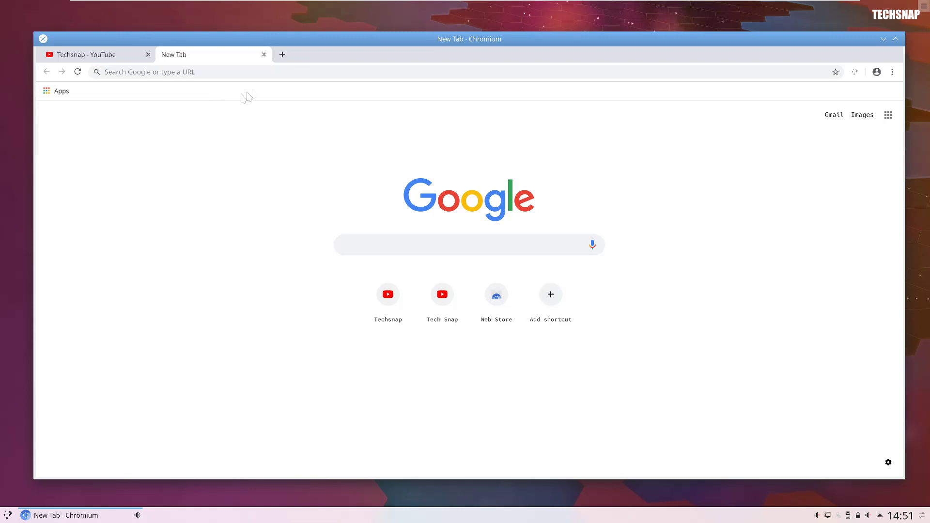
Step: Close the extra New Tab and scroll through the Techsnap channel's VIDEOS grid
left_click(264, 55)
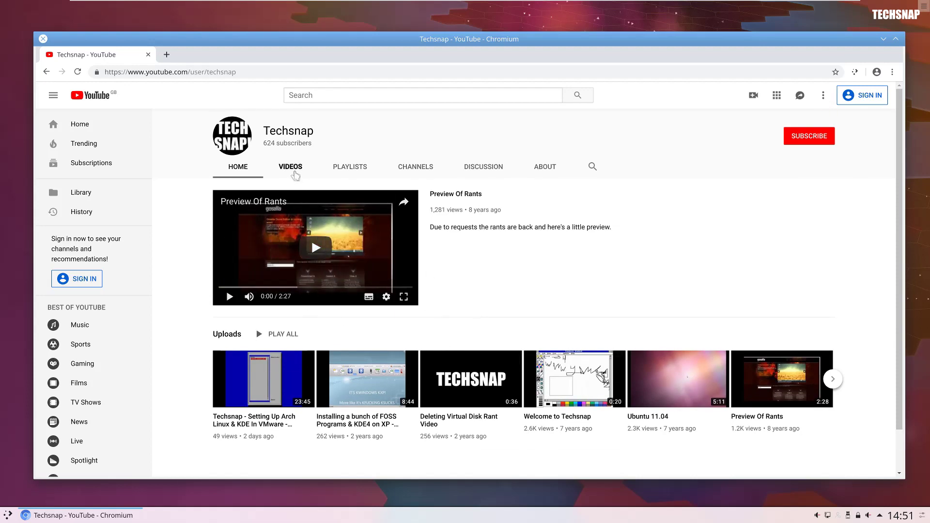
left_click(293, 171)
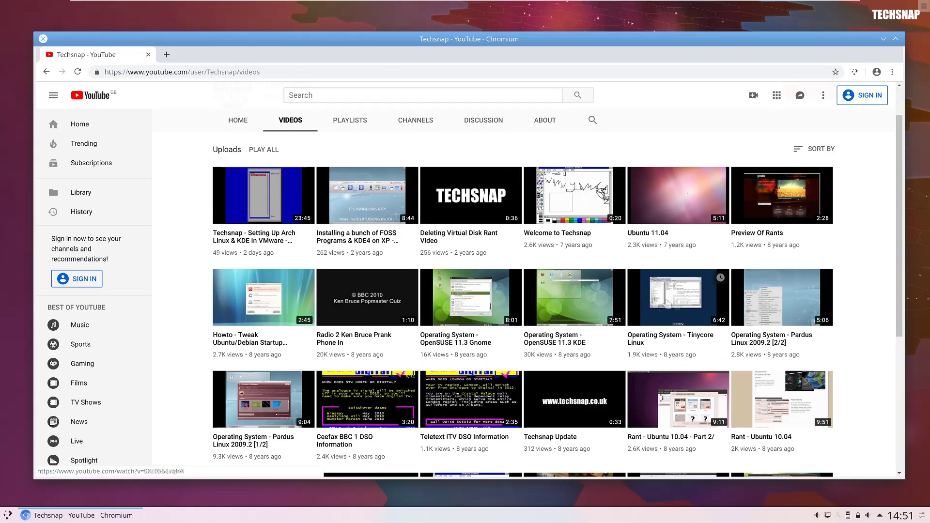
scroll(548, 358, "down", 4)
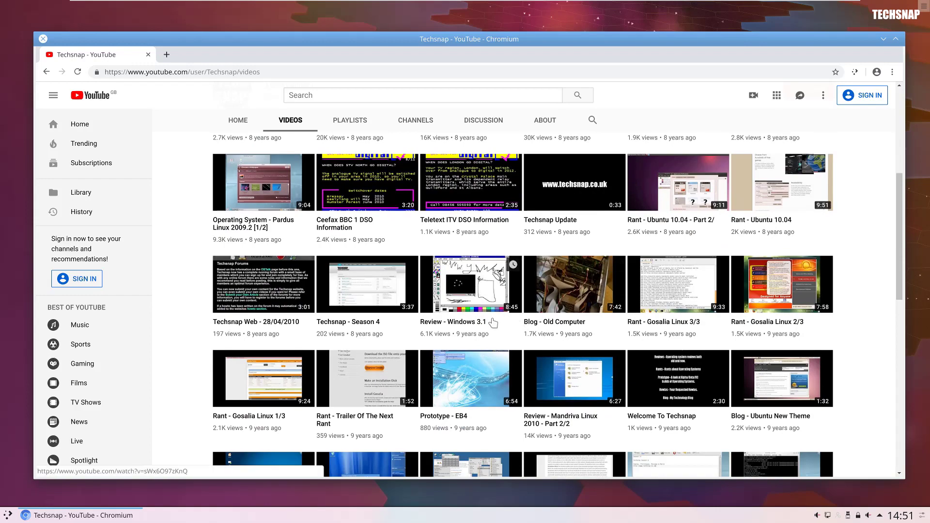
scroll(494, 324, "down", 2)
scroll(495, 327, "up", 2)
scroll(523, 327, "up", 1)
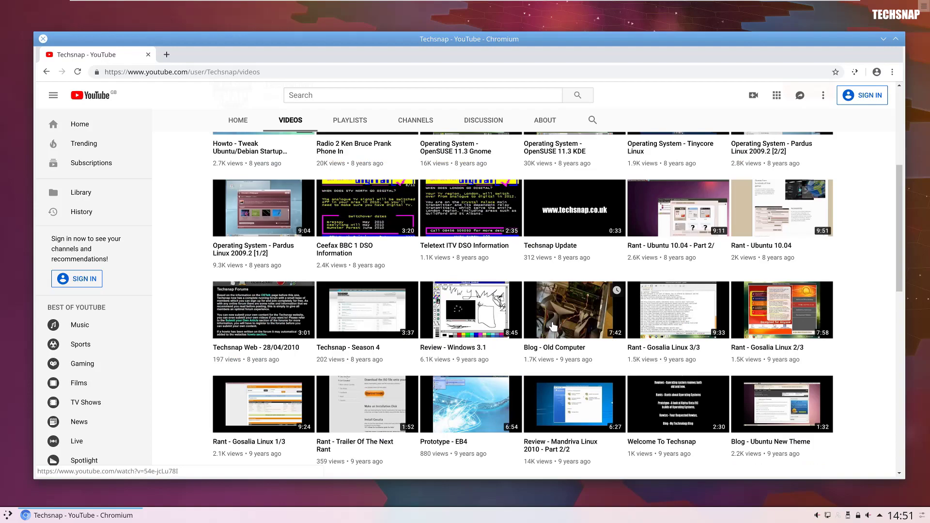
scroll(606, 359, "down", 4)
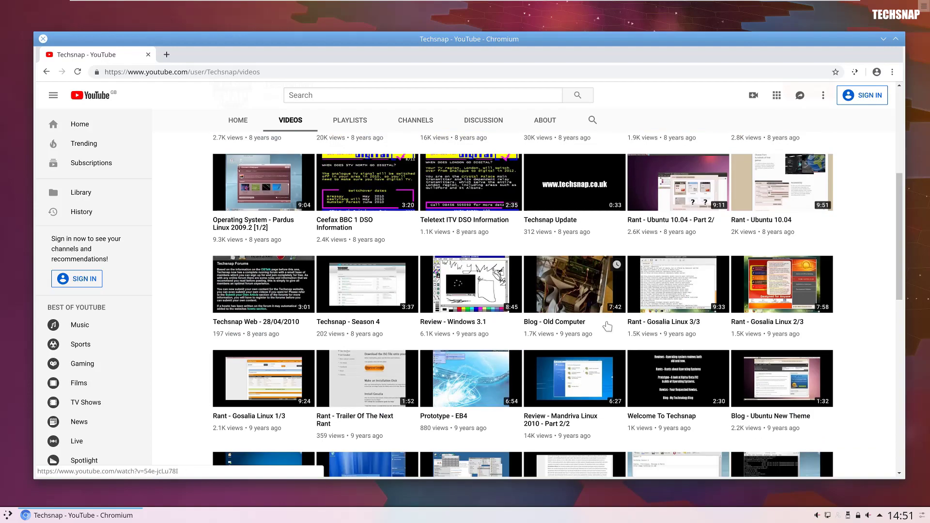
scroll(619, 371, "down", 7)
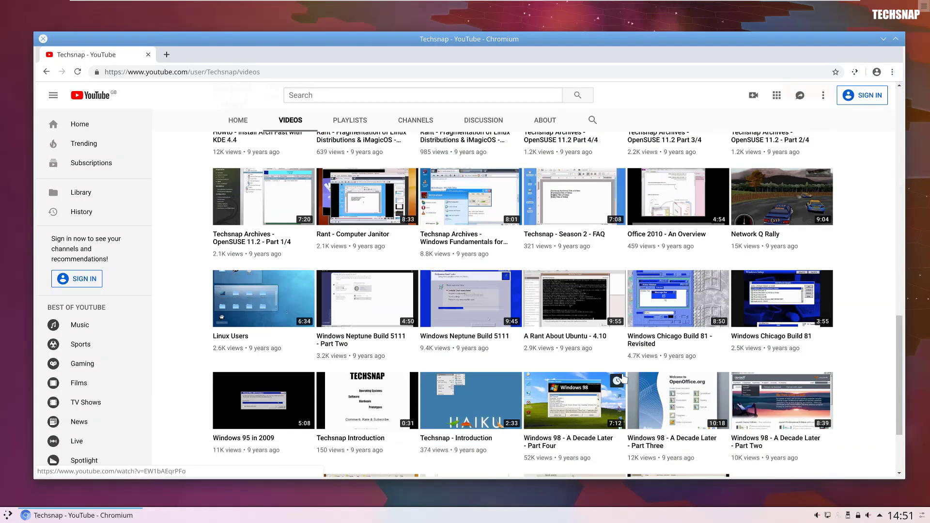
scroll(623, 375, "up", 5)
scroll(613, 354, "up", 2)
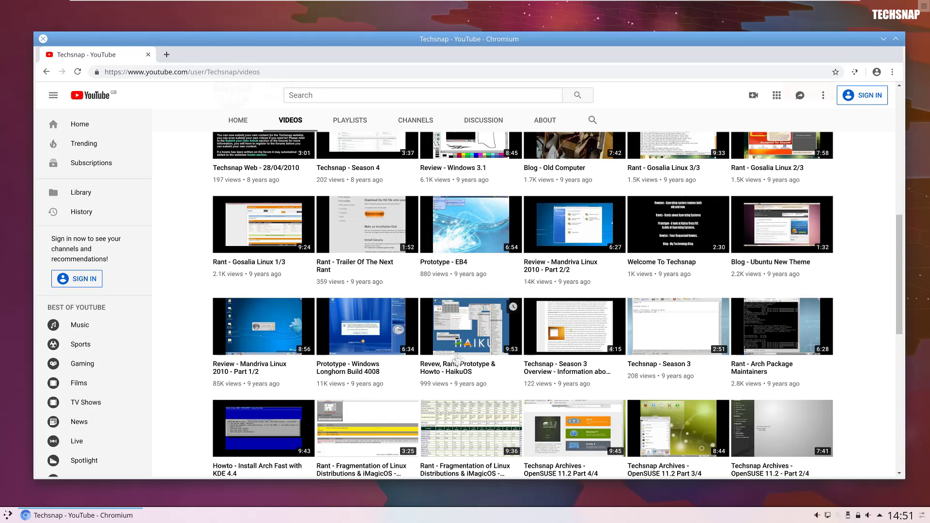
Step: Scroll the uploads back to the top and close the Chromium window
scroll(526, 377, "down", 3)
scroll(527, 380, "down", 8)
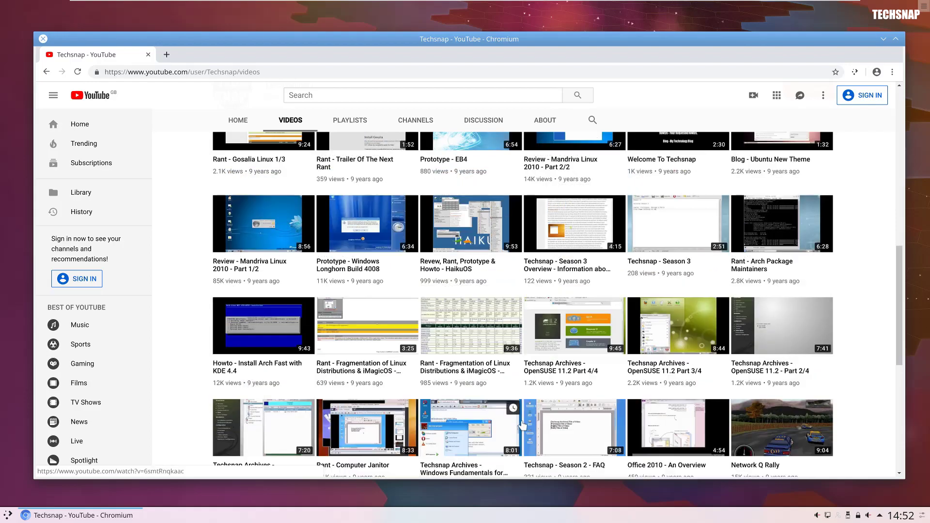
scroll(528, 421, "up", 5)
scroll(528, 422, "up", 15)
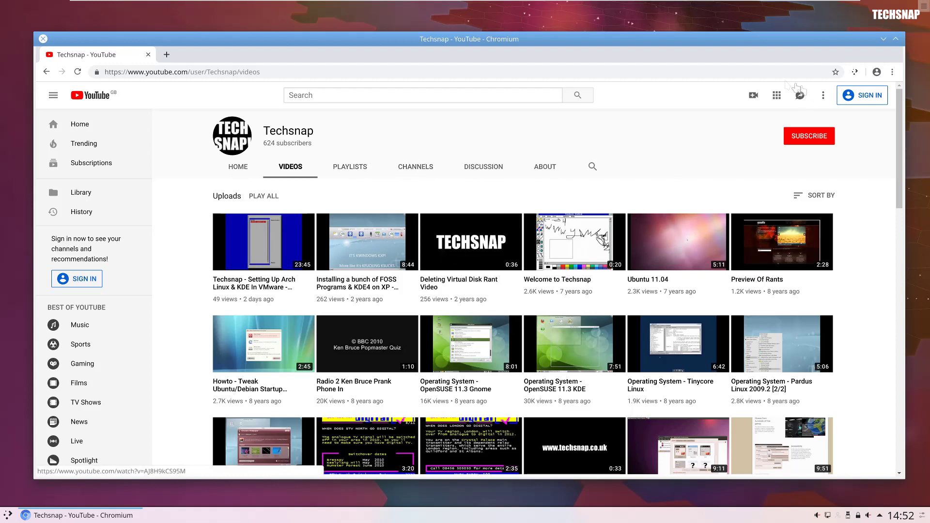
left_click_drag(73, 39, 76, 32)
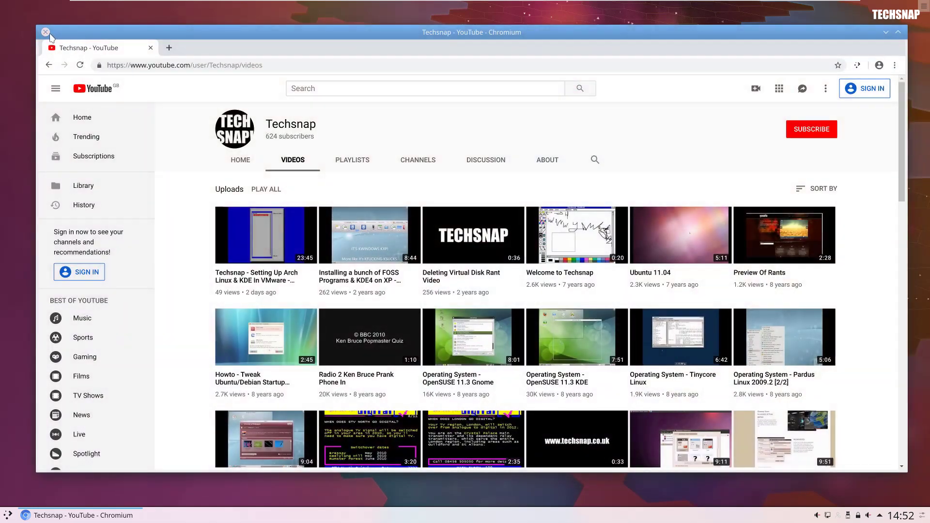
left_click(45, 32)
Step: Launch System Settings from the launcher's Settings category, then close it
left_click(4, 516)
left_click(78, 484)
left_click(82, 408)
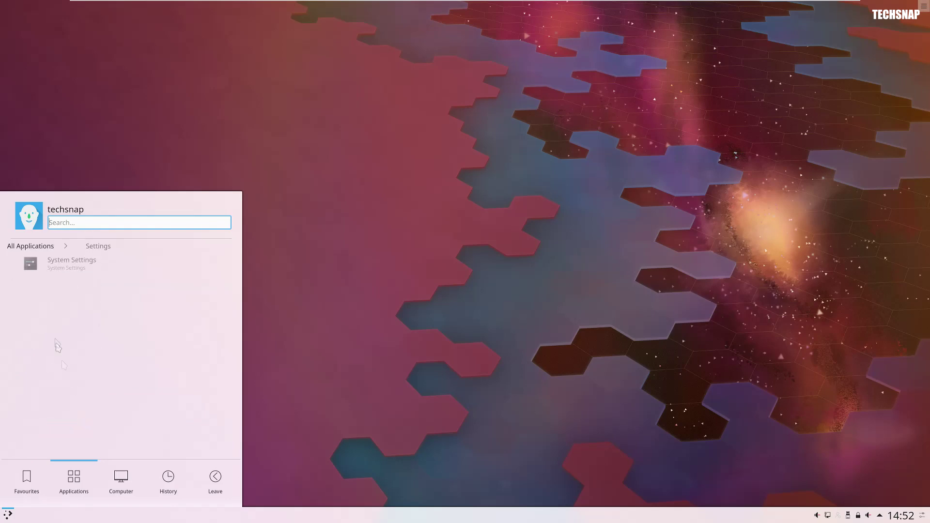
left_click(74, 265)
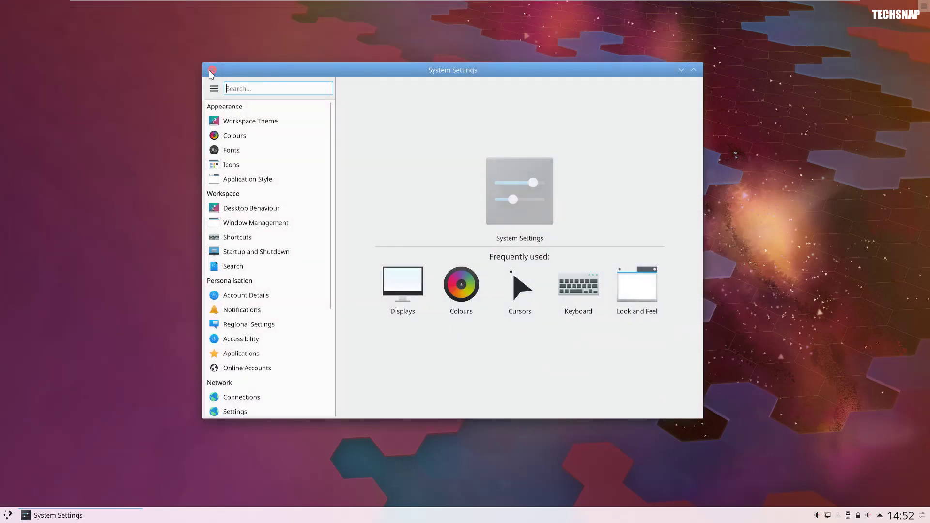
left_click(212, 69)
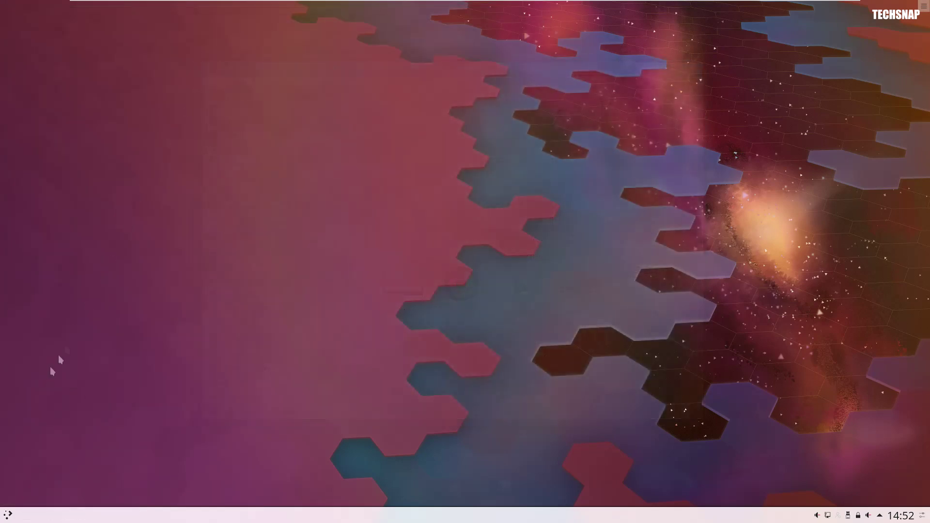
Step: Bring up the options for the Media player entry in the launcher's Multimedia category
left_click(8, 514)
left_click(73, 479)
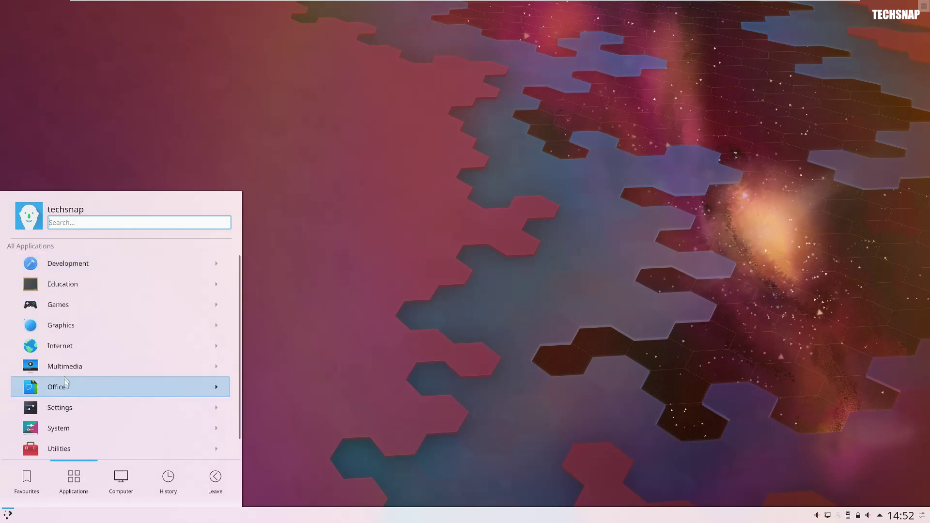
left_click(68, 372)
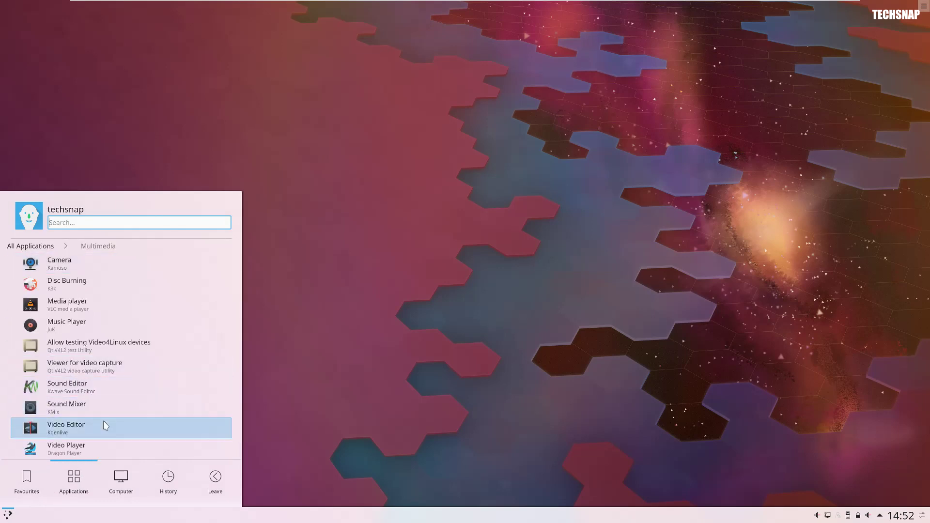
right_click(153, 302)
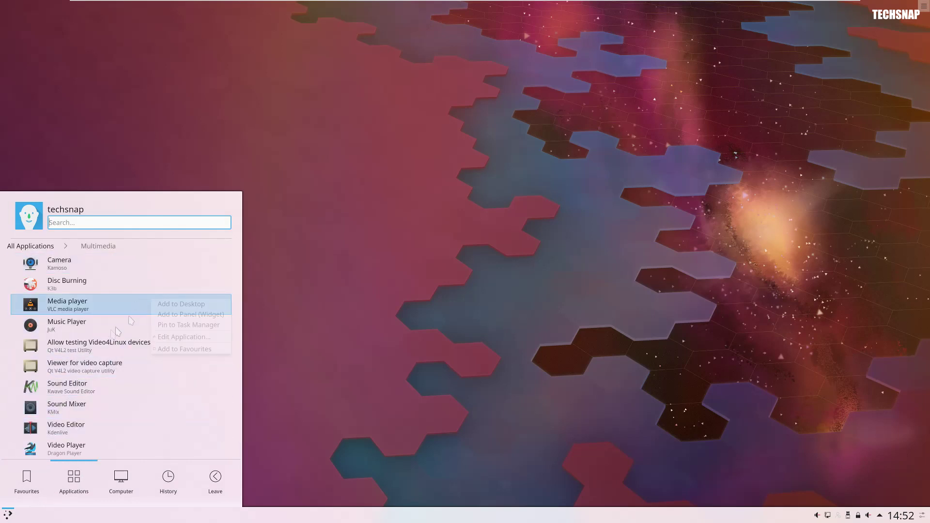
Step: Open the KDE Menu Editor through the launcher's Edit Applications... option
right_click(8, 515)
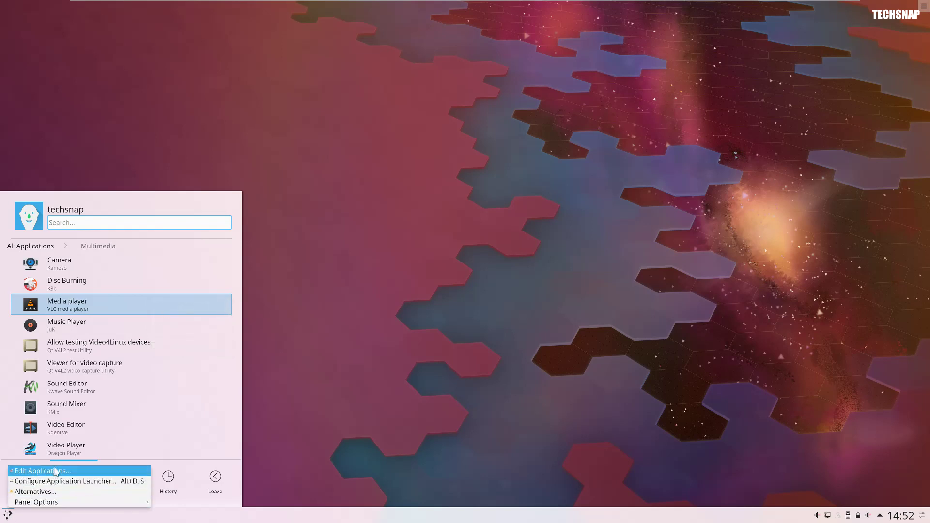
left_click(7, 515)
right_click(8, 515)
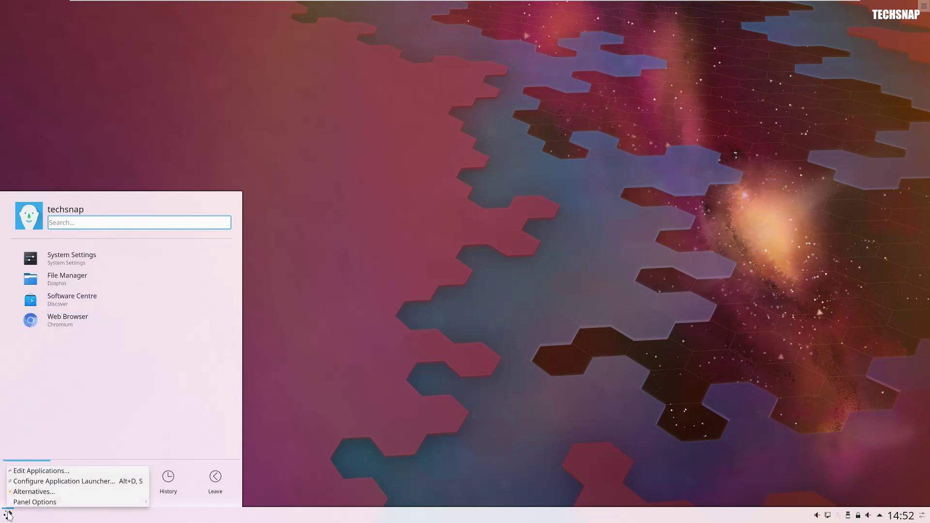
left_click(41, 470)
Step: Expand the Multimedia category and select the VLC media player entry
left_click(256, 107)
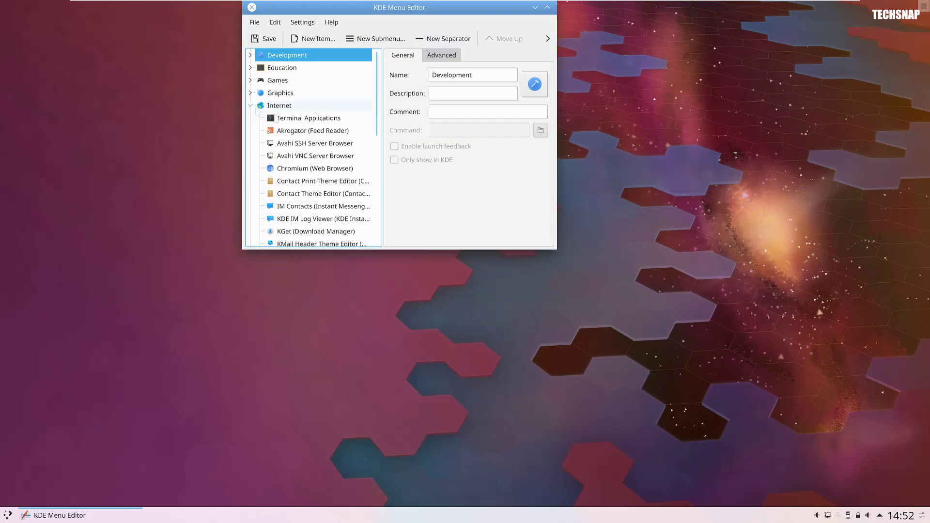
scroll(312, 169, "down", 1)
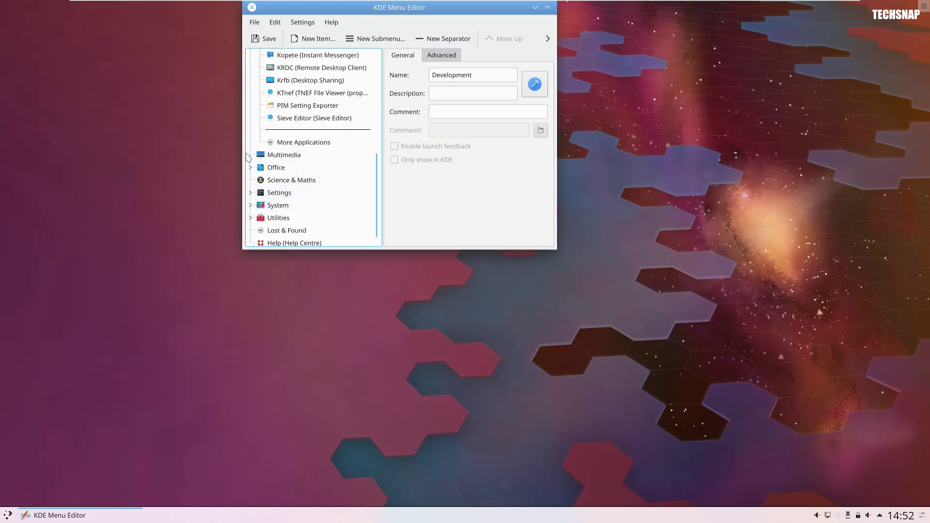
left_click(249, 154)
scroll(285, 207, "down", 3)
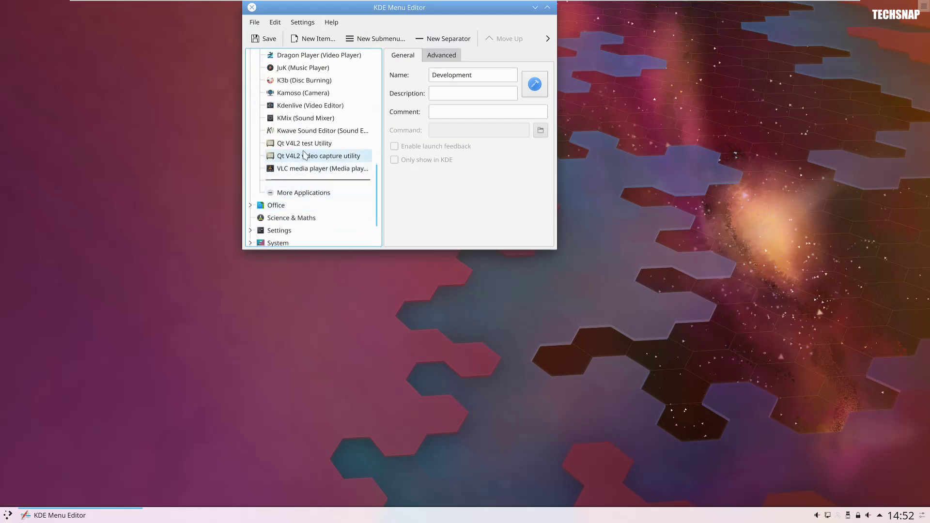
left_click(310, 168)
Step: Start choosing a new icon for VLC, browsing to /usr/share/ in the file dialog
left_click(533, 87)
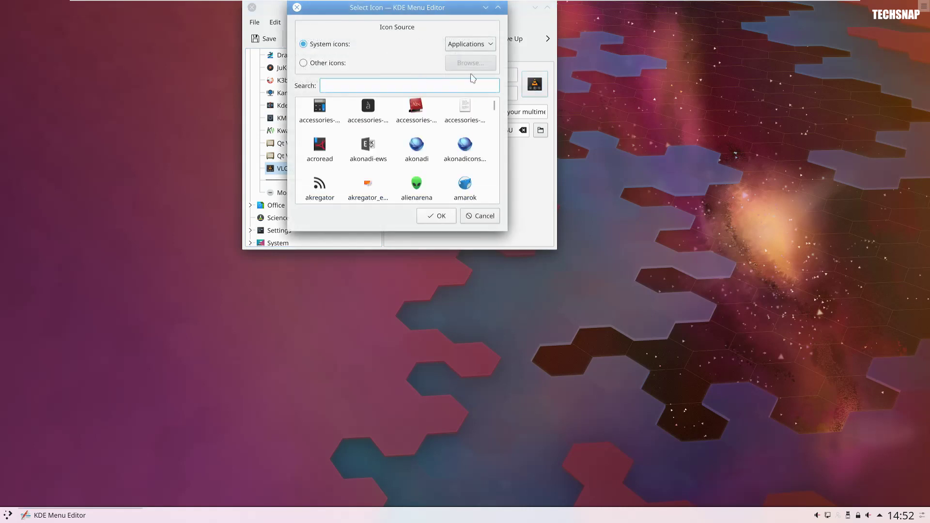
left_click(330, 63)
left_click(468, 63)
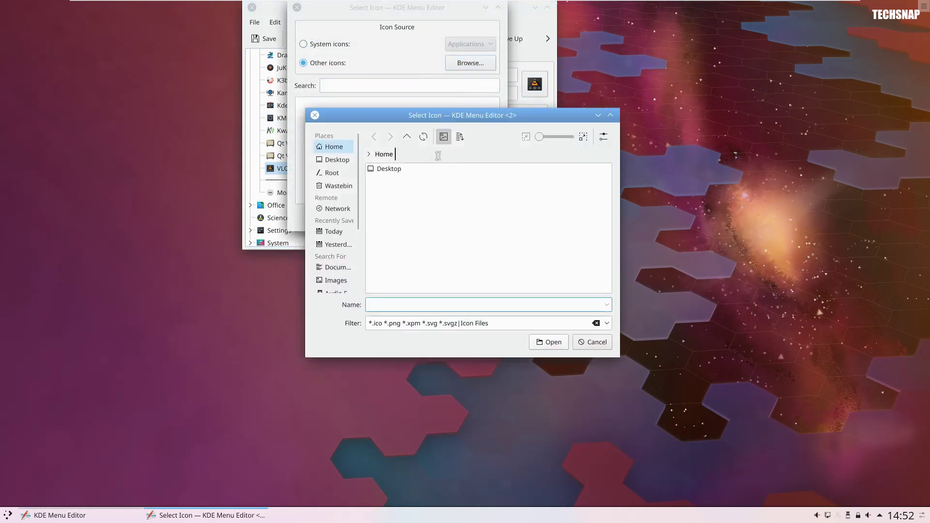
left_click(424, 153)
double_click(425, 154)
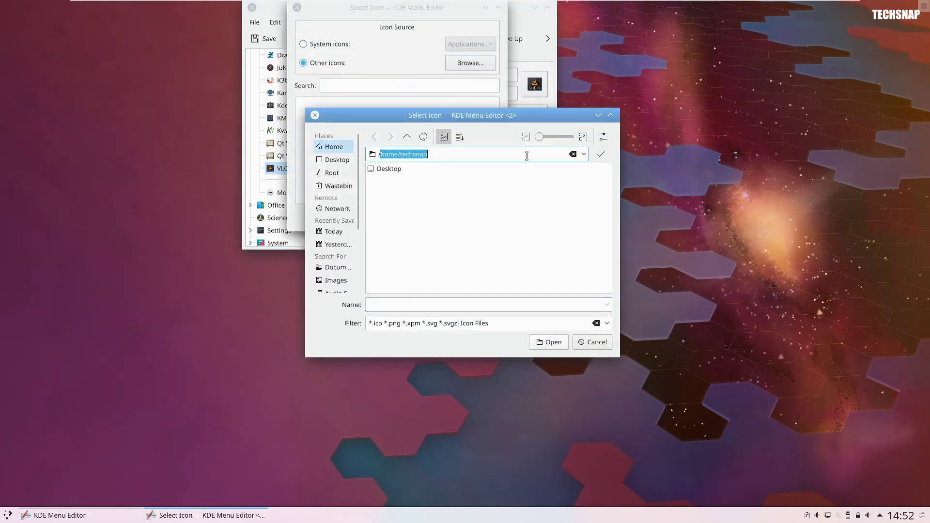
type("usr/")
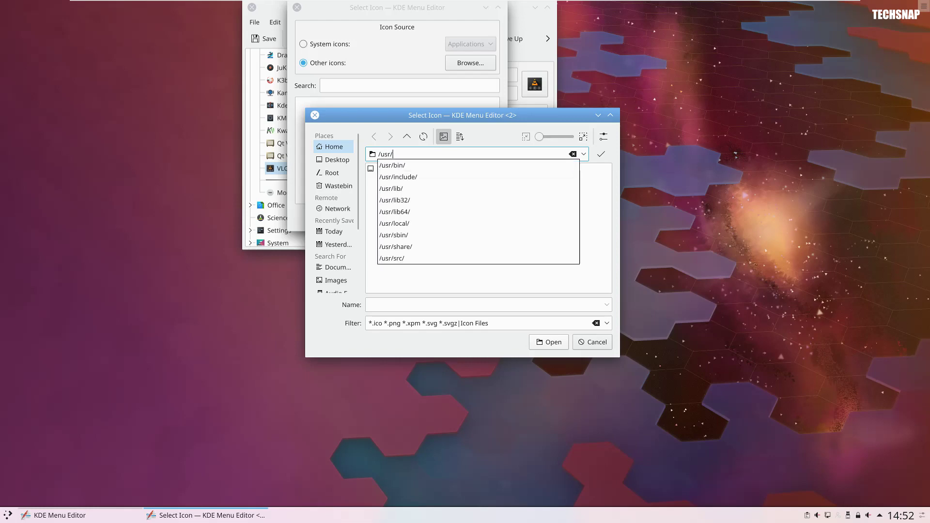
type("share/")
key("Return")
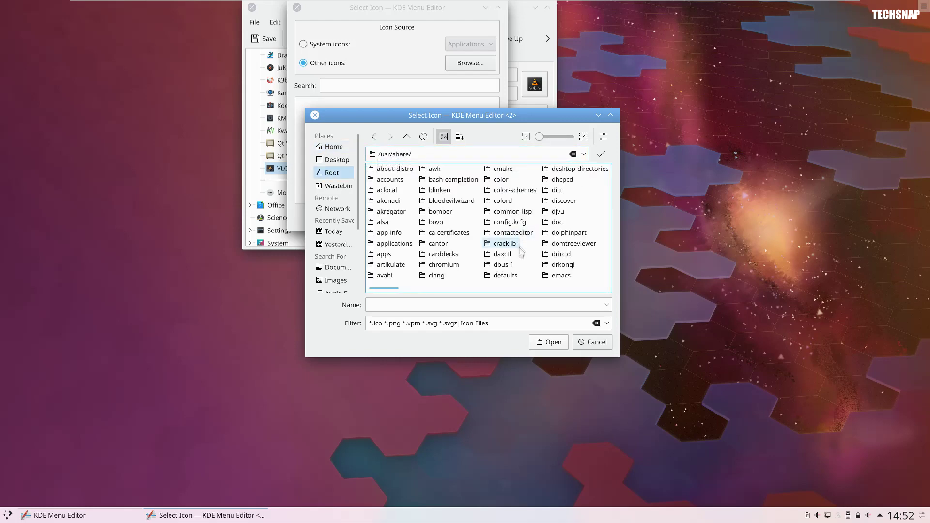
Step: Pick vlc.ico from the vlc folder as the entry's icon and save the menu
left_click_drag(383, 288, 593, 291)
double_click(526, 224)
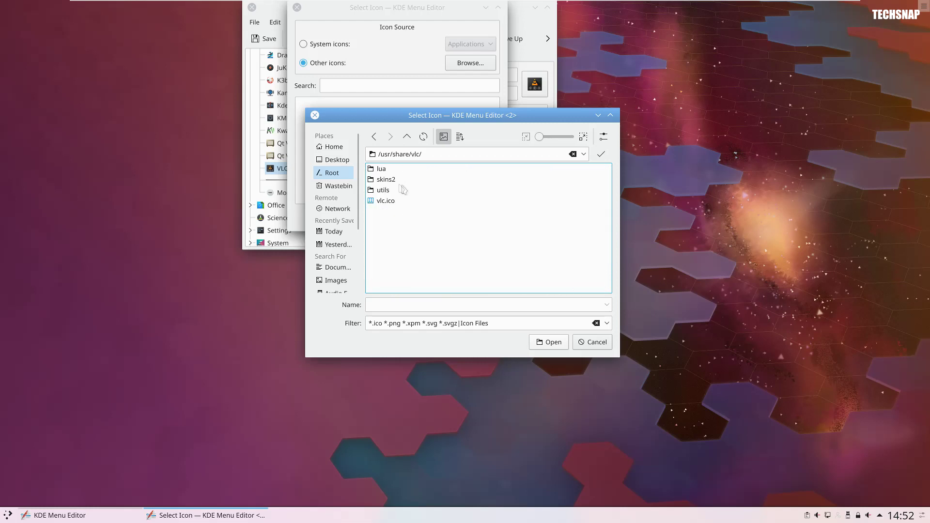
double_click(385, 200)
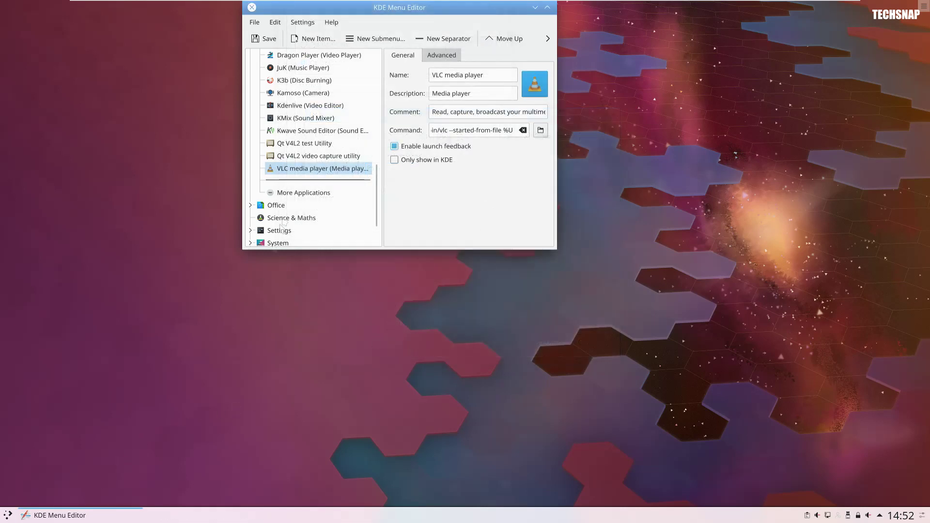
left_click(264, 38)
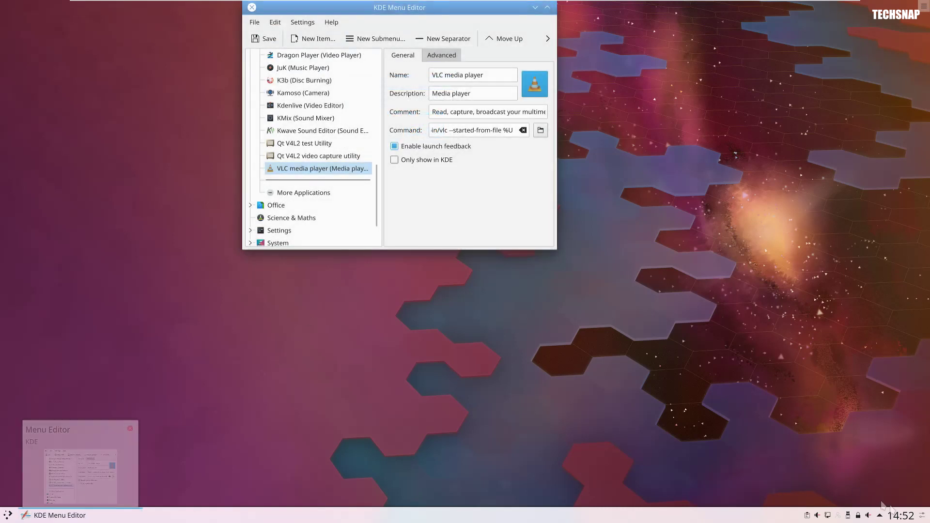
Step: Remove the Task Manager widget from the bottom panel in panel edit mode
left_click(923, 517)
mouse_move(457, 522)
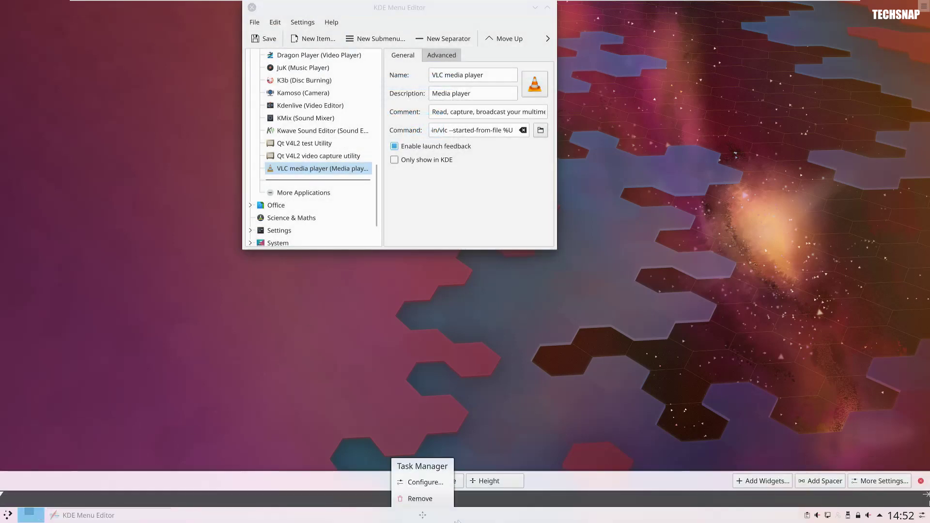
left_click(428, 499)
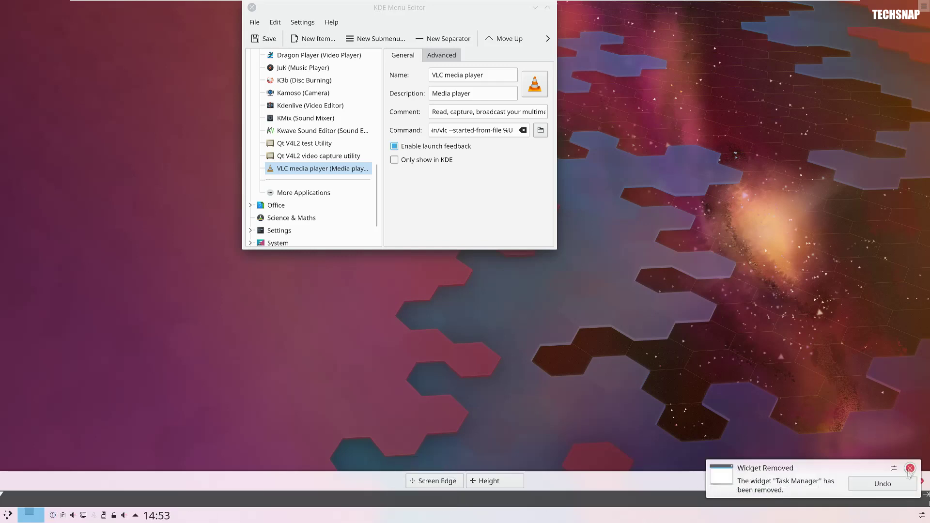
left_click(910, 469)
Step: Search widgets for 'Icon' and add the Icons-only Task Manager to the bottom panel
left_click(760, 478)
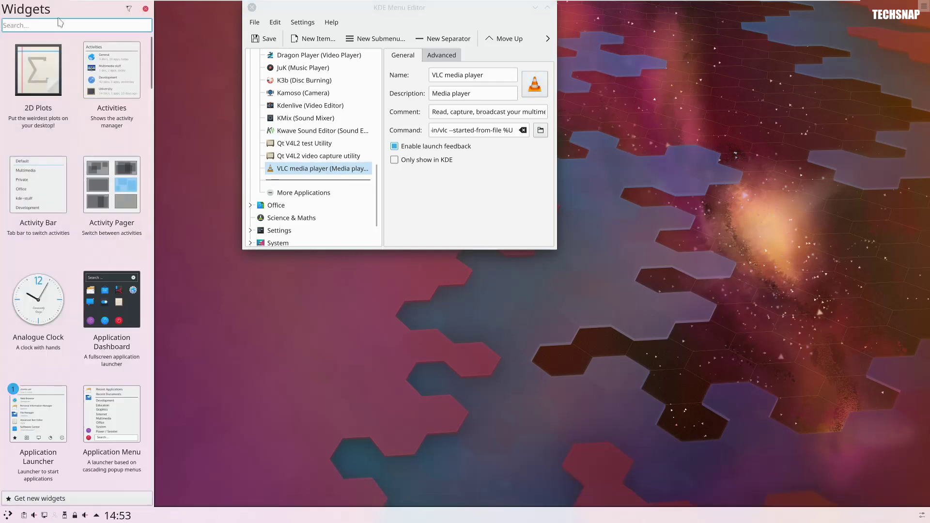
type("Icons")
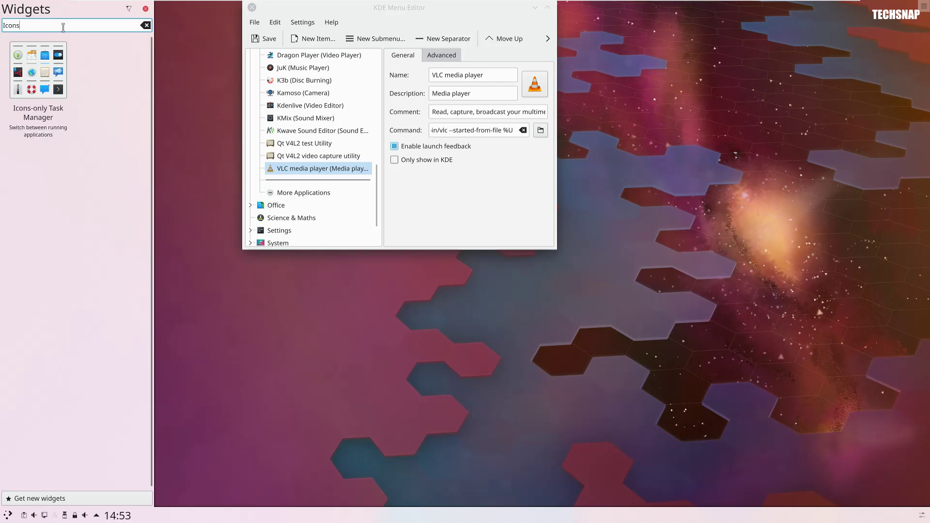
left_click_drag(38, 70, 24, 515)
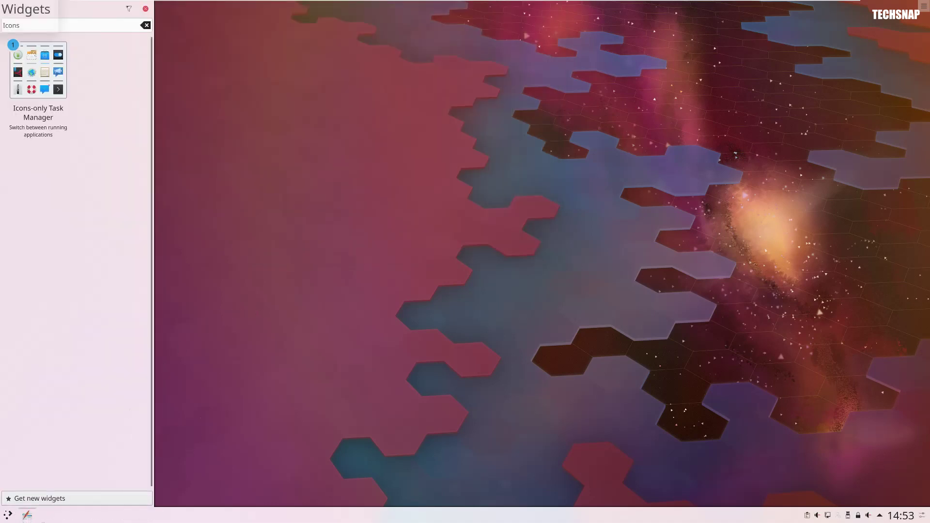
left_click(8, 515)
left_click(145, 9)
Step: Close the desktop options menu and the KDE Menu Editor window
left_click(923, 5)
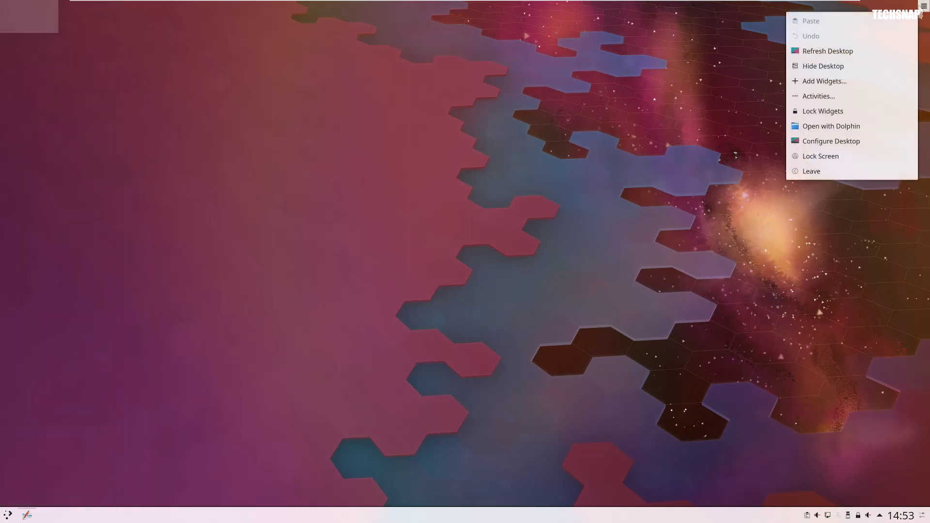
left_click(737, 150)
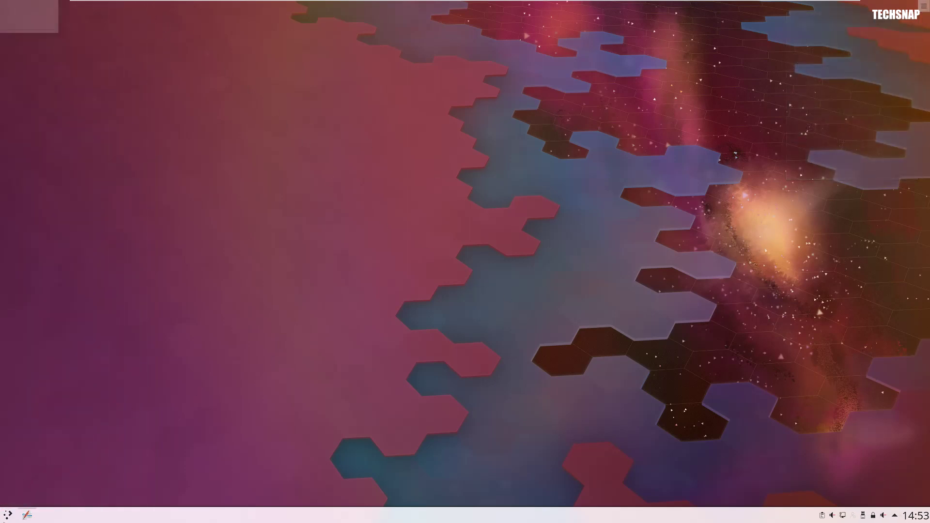
left_click(26, 515)
left_click(252, 7)
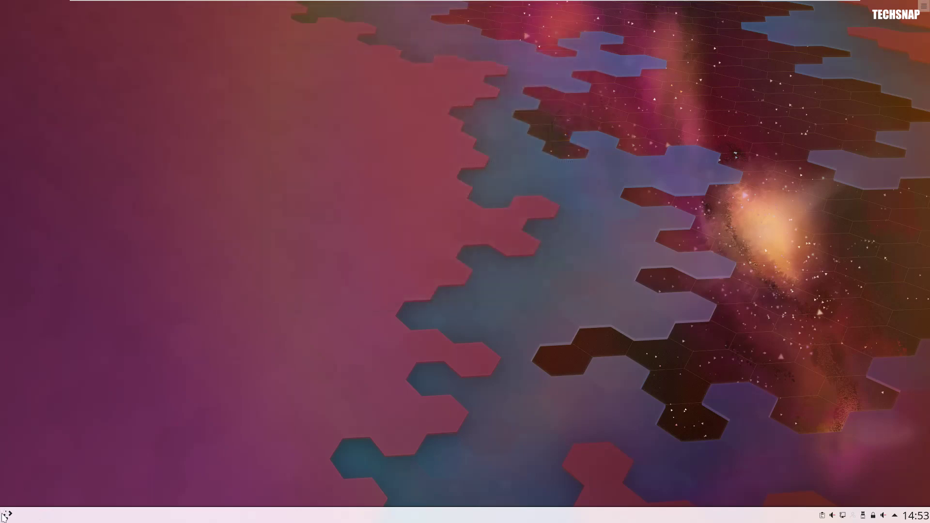
Step: Unlock the desktop widgets and open the application launcher's settings
left_click(923, 6)
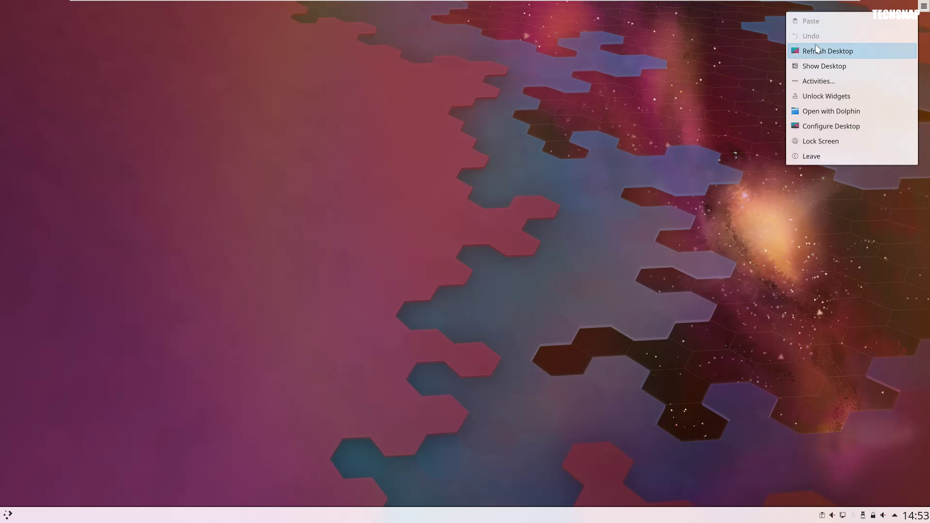
left_click(826, 96)
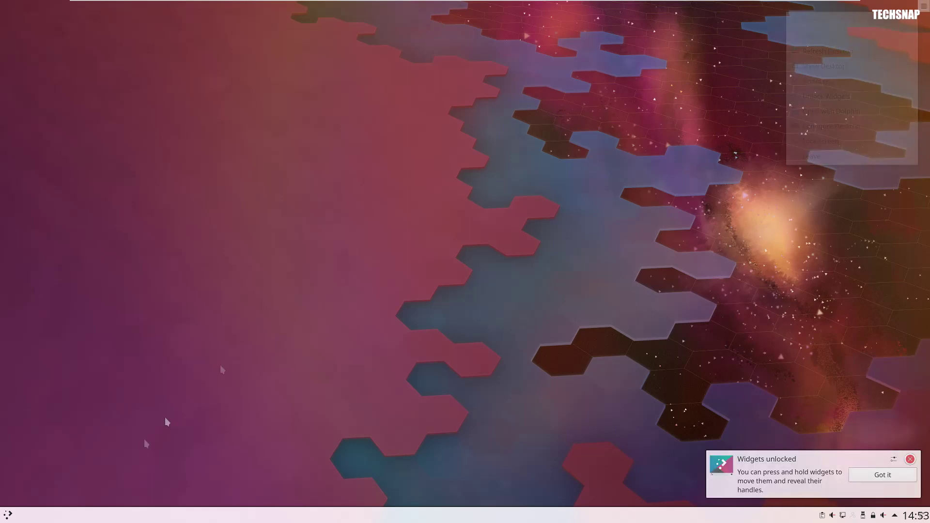
right_click(1, 518)
left_click(59, 480)
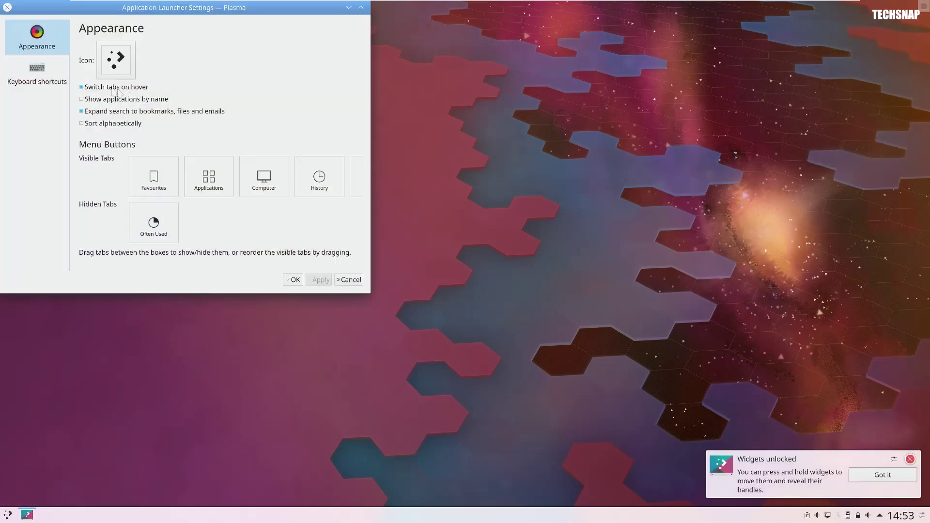
Step: Set the launcher's icon to the KDE logo and apply the settings
left_click(115, 60)
left_click(118, 88)
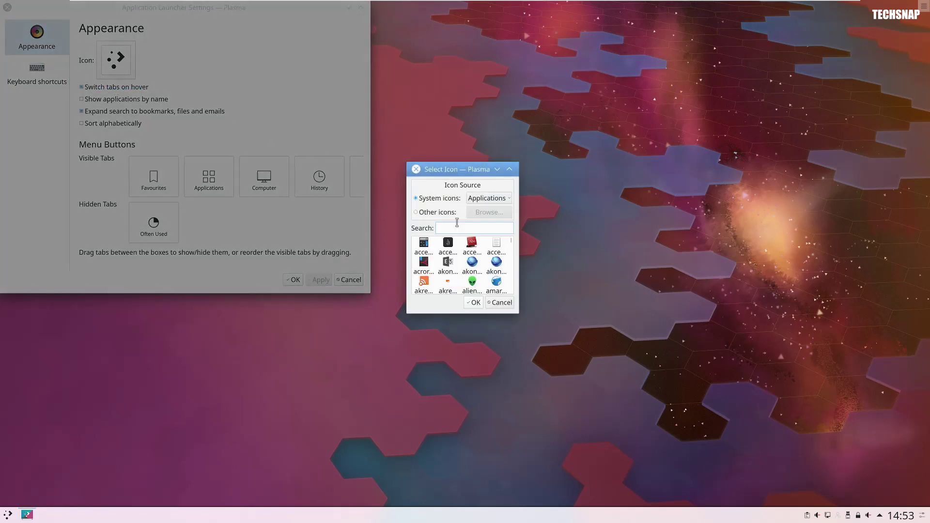
key("Escape")
left_click(100, 70)
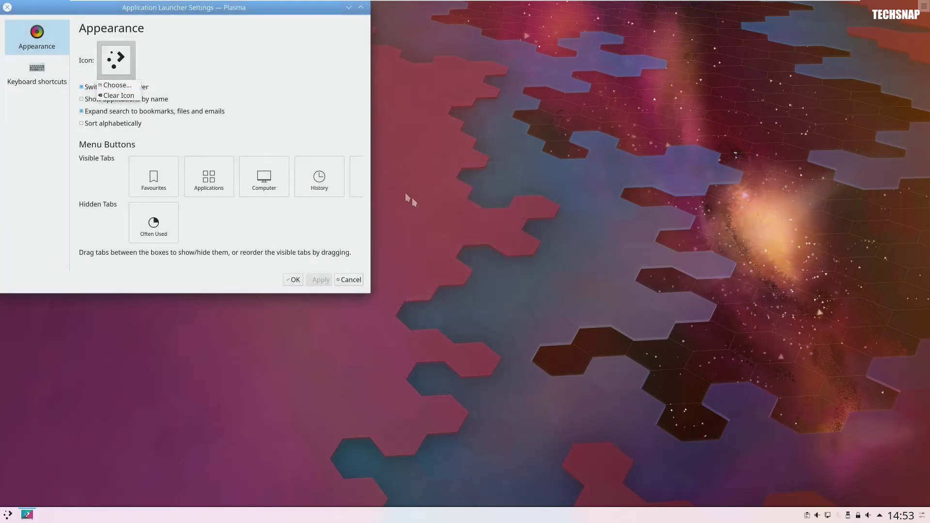
left_click(116, 85)
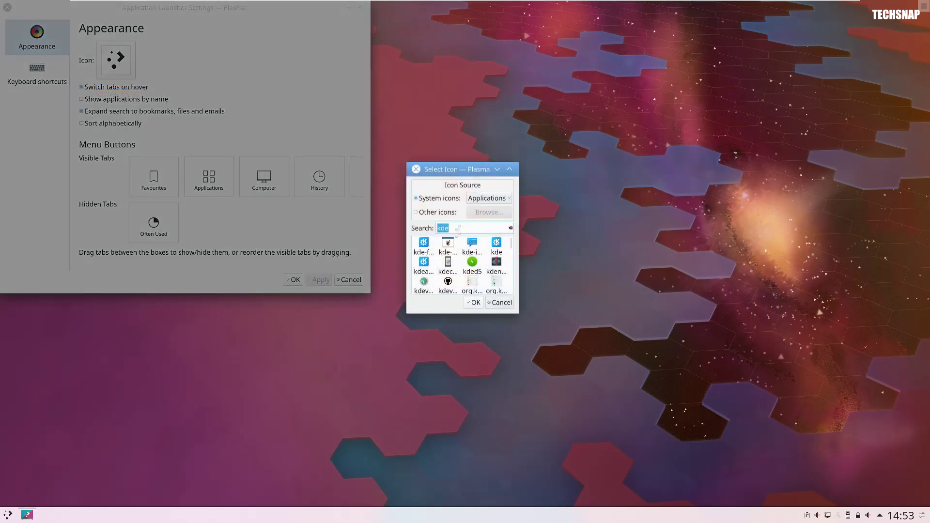
double_click(429, 251)
left_click(293, 279)
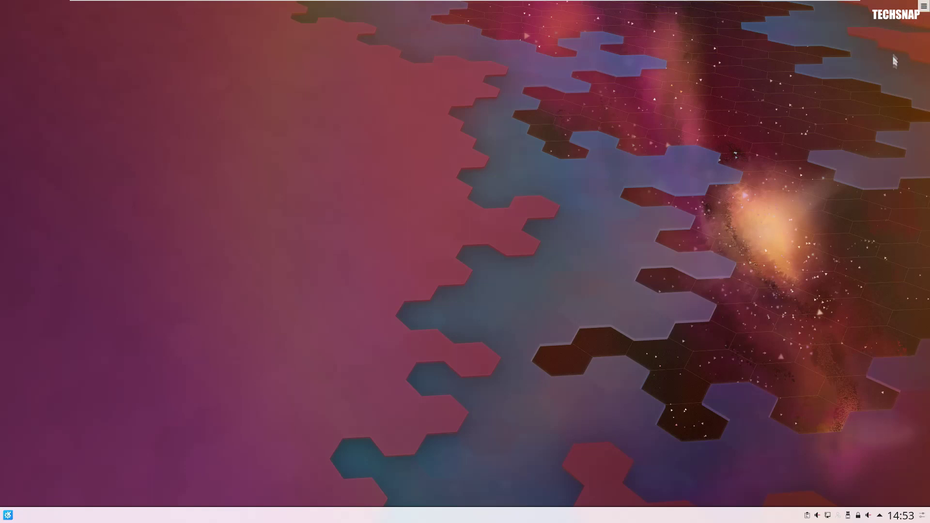
left_click(923, 6)
Step: Lock the widgets again and browse the launcher's Settings, then Office categories
left_click(833, 110)
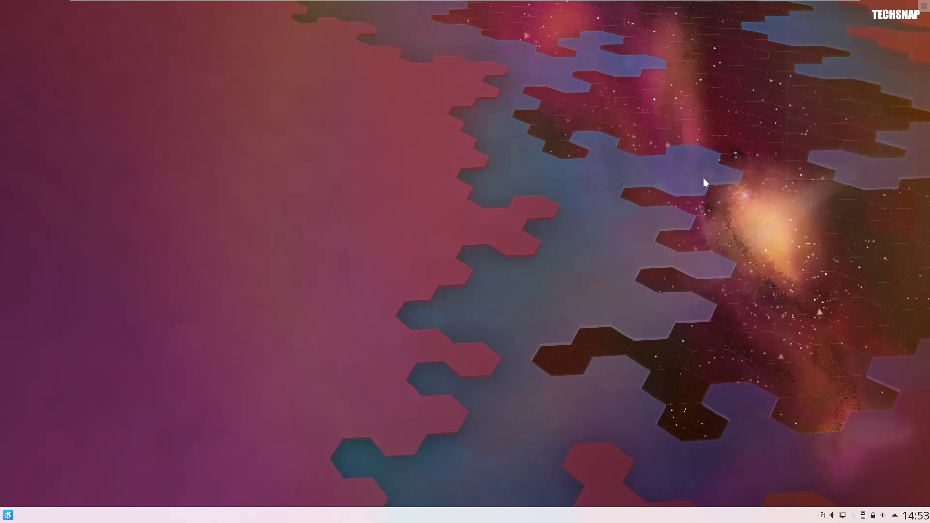
left_click(6, 517)
left_click(74, 480)
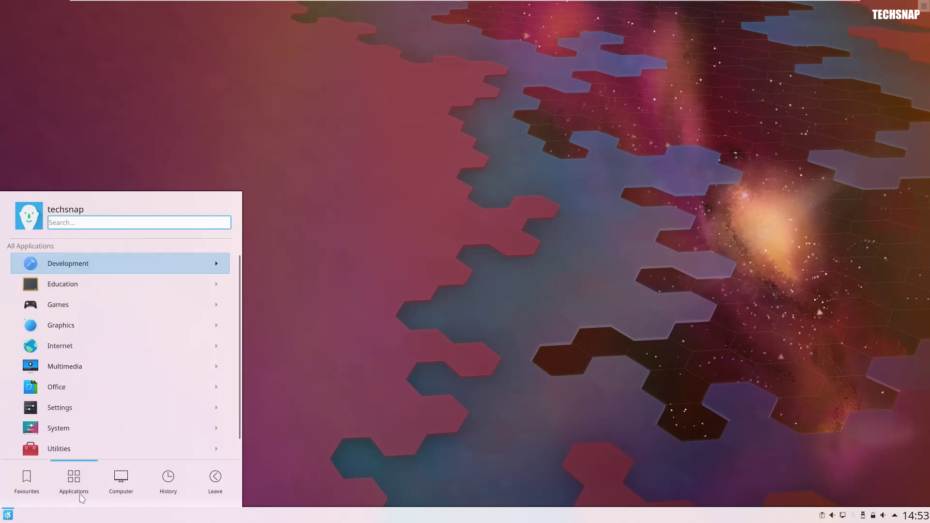
left_click(179, 405)
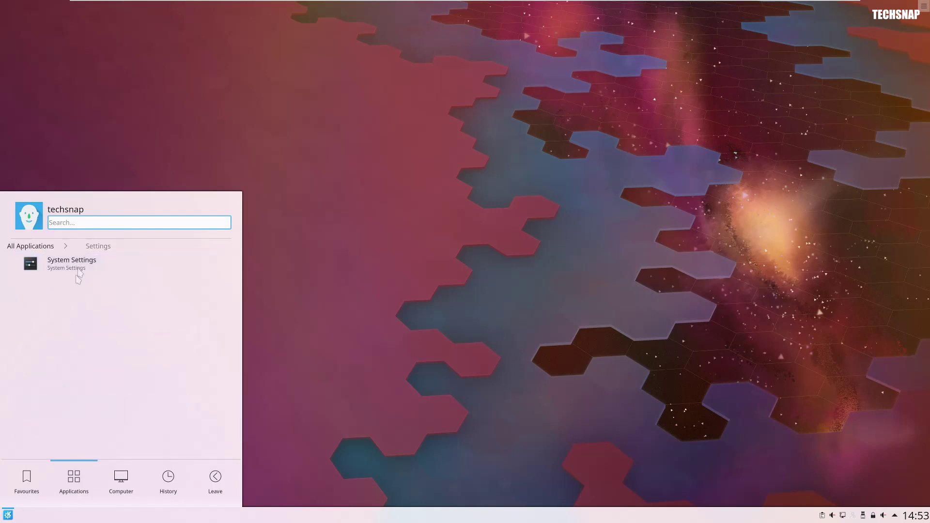
left_click(31, 247)
left_click(94, 368)
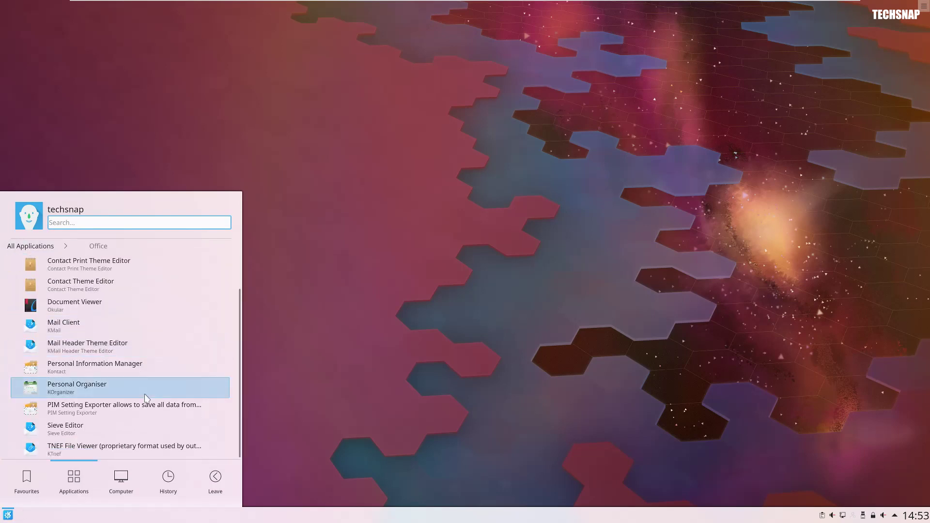
scroll(145, 395, "up", 2)
scroll(144, 387, "down", 2)
Step: Launch the terminal from the launcher's System category and move it toward the centre
left_click(36, 247)
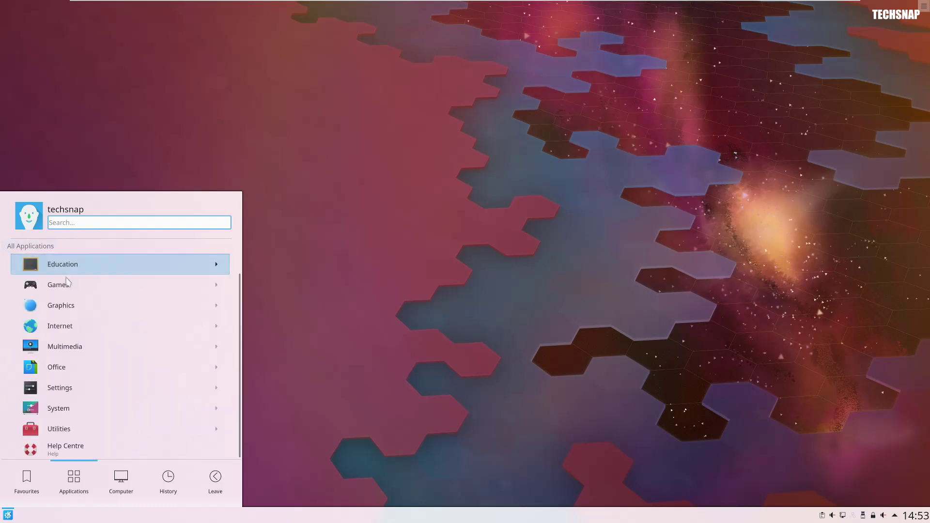
left_click(119, 406)
scroll(123, 402, "down", 2)
left_click(123, 407)
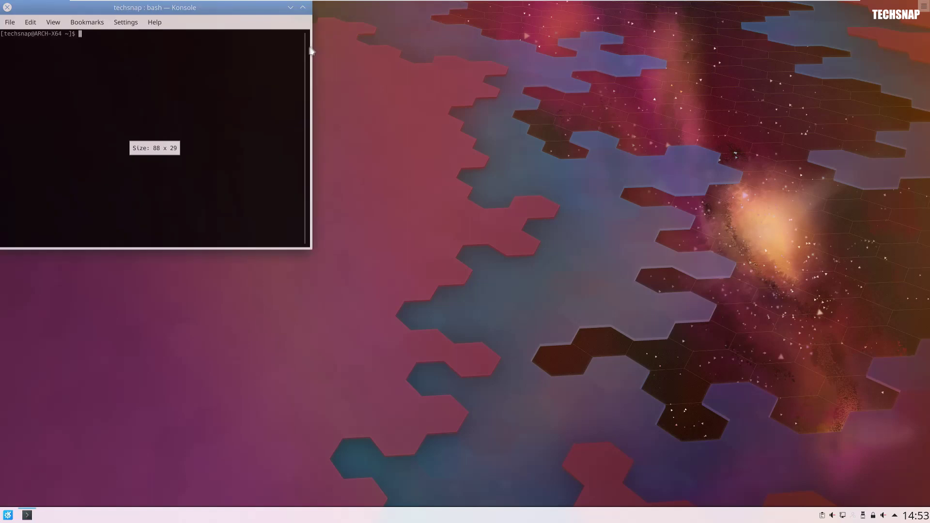
left_click_drag(248, 20, 389, 104)
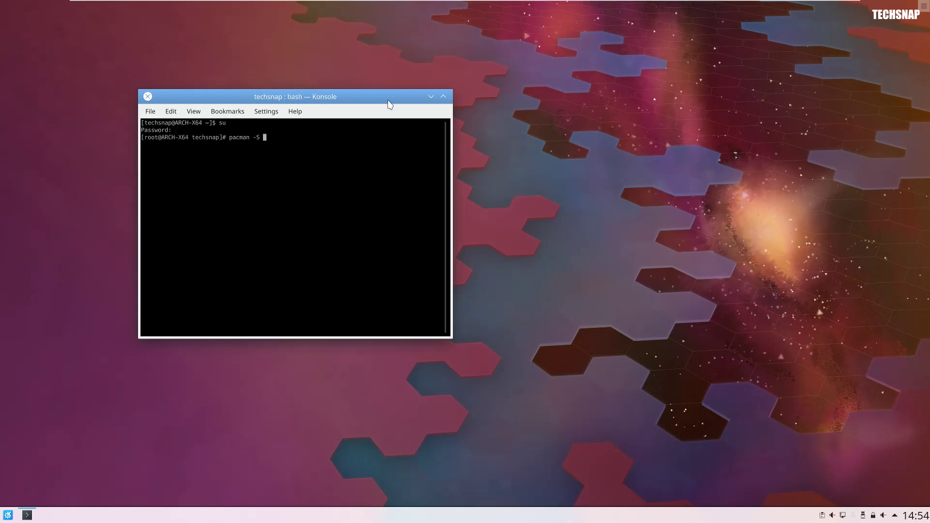
Step: As root, run pacman -S libreoffice with the default libreoffice-fresh provider and confirm
key("Return")
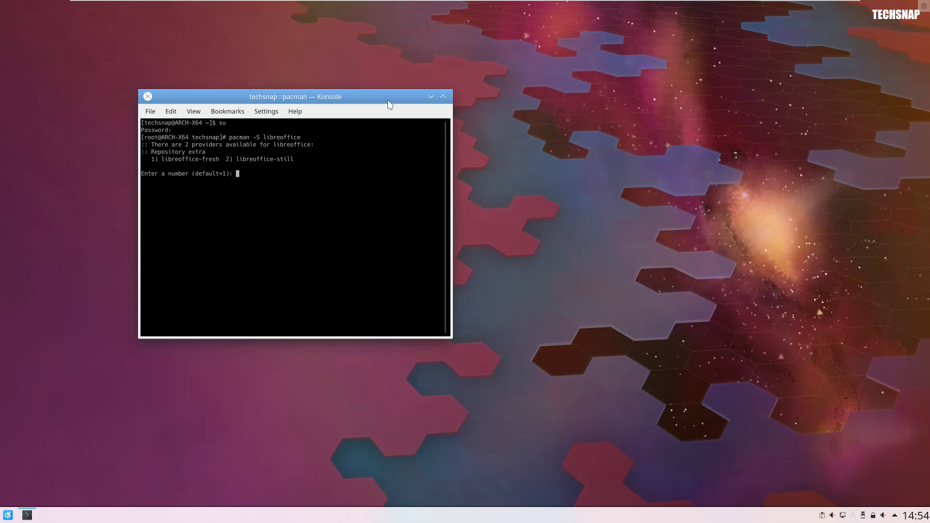
key("Return")
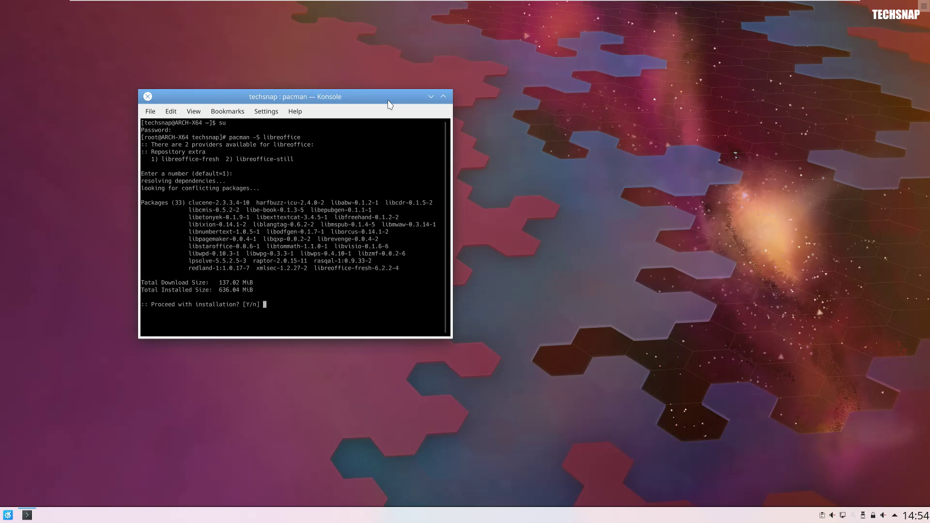
key("Return")
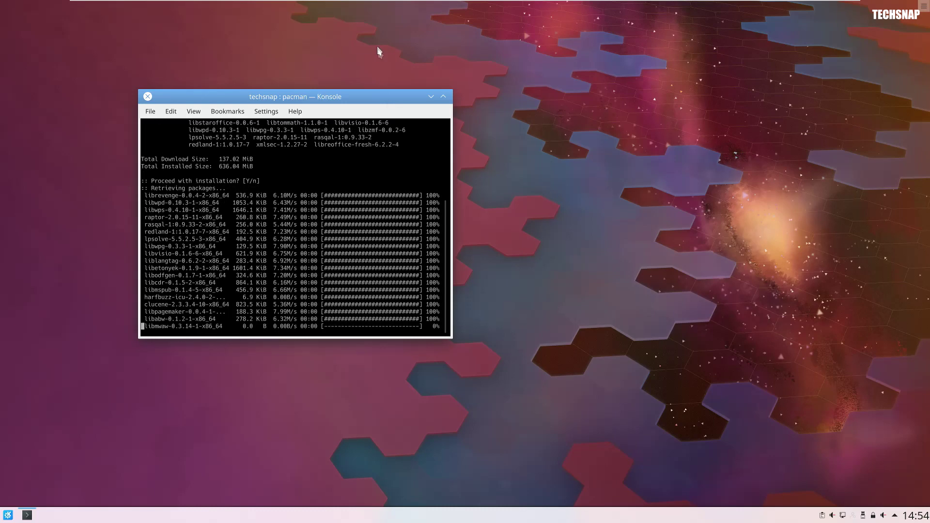
left_click_drag(388, 99, 550, 146)
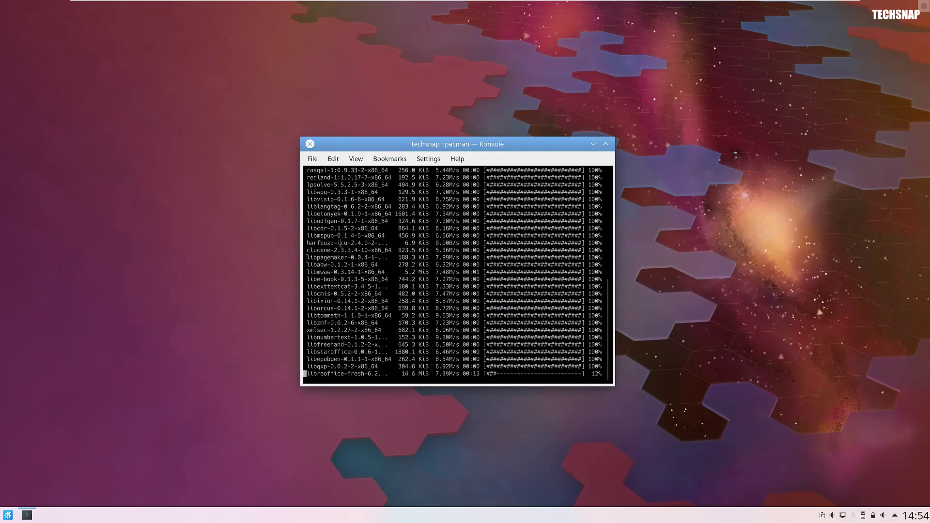
Step: Launch System Settings from the launcher and move it toward the screen centre
left_click(7, 515)
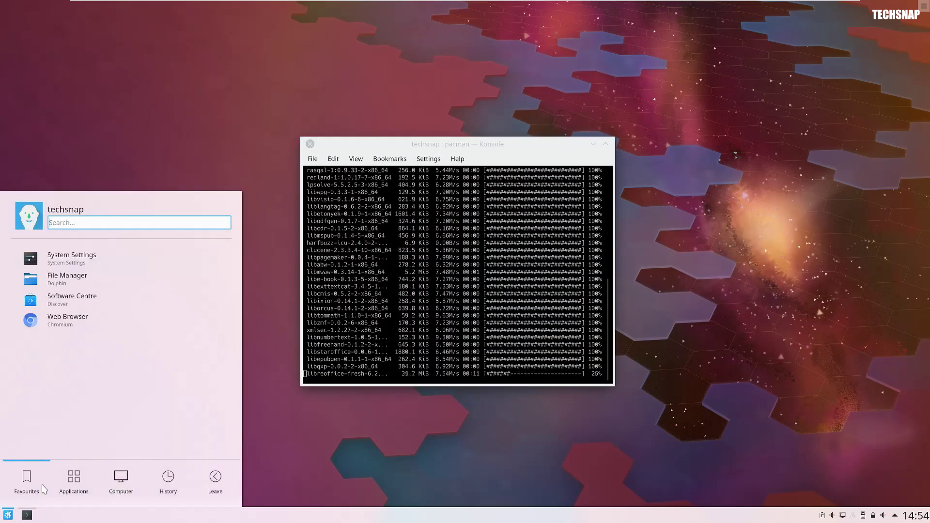
mouse_move(86, 484)
left_click(81, 394)
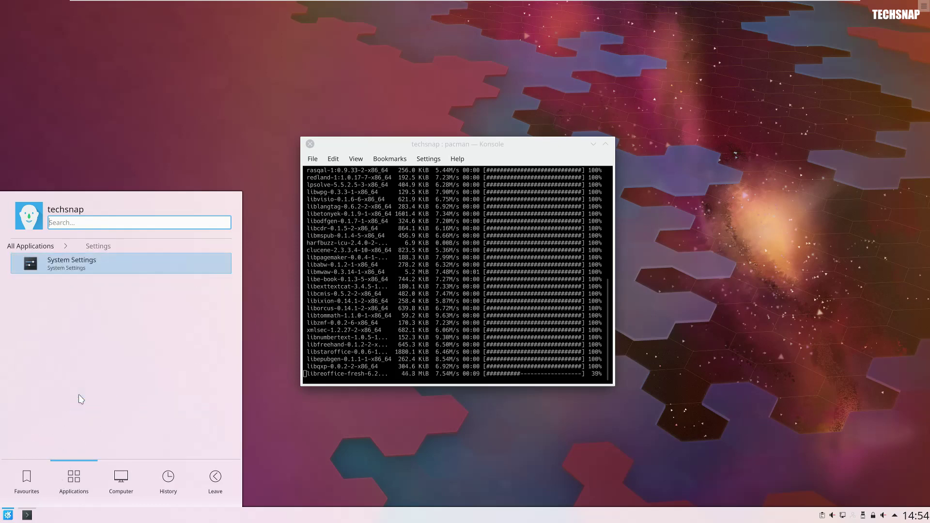
left_click(77, 266)
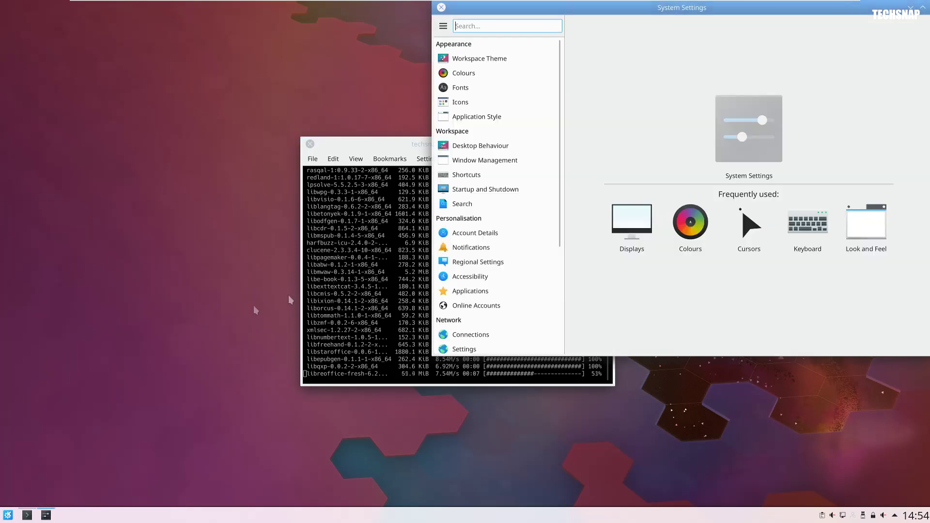
scroll(499, 323, "down", 4)
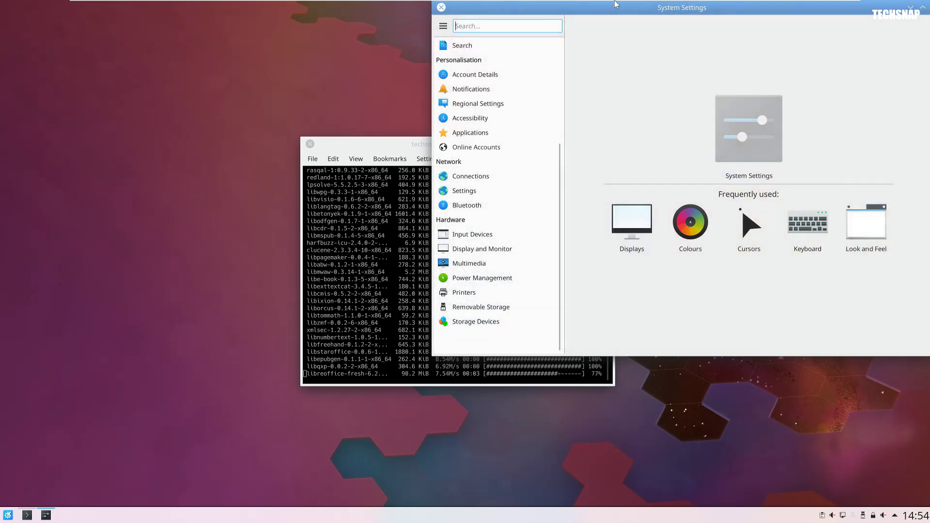
left_click_drag(617, 11, 522, 44)
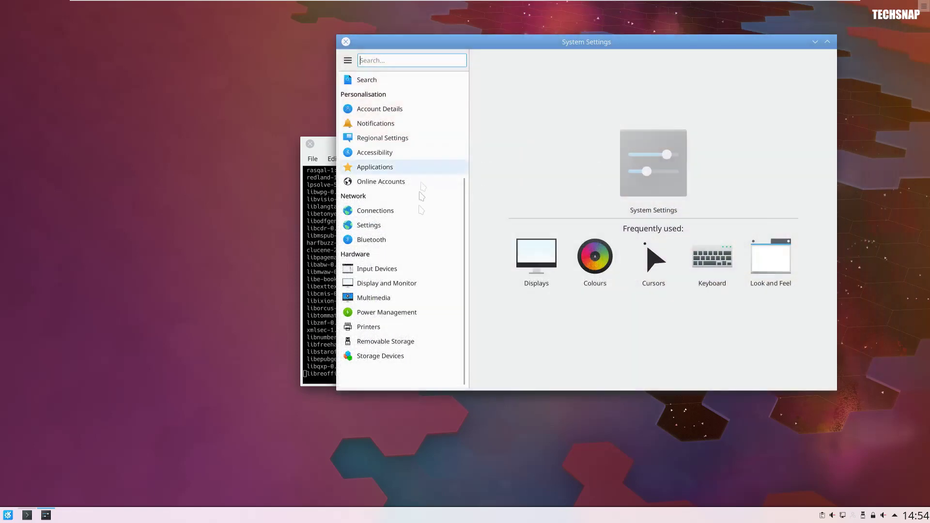
scroll(425, 290, "up", 3)
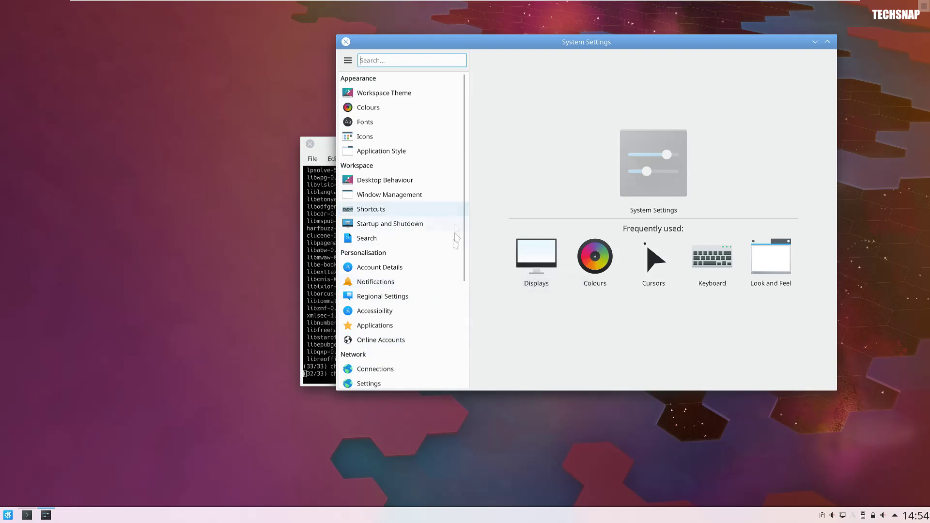
scroll(431, 280, "down", 2)
scroll(431, 290, "down", 3)
Step: Look over About KDE's Report Bugs, Join KDE and Support KDE pages, then close it
mouse_move(430, 312)
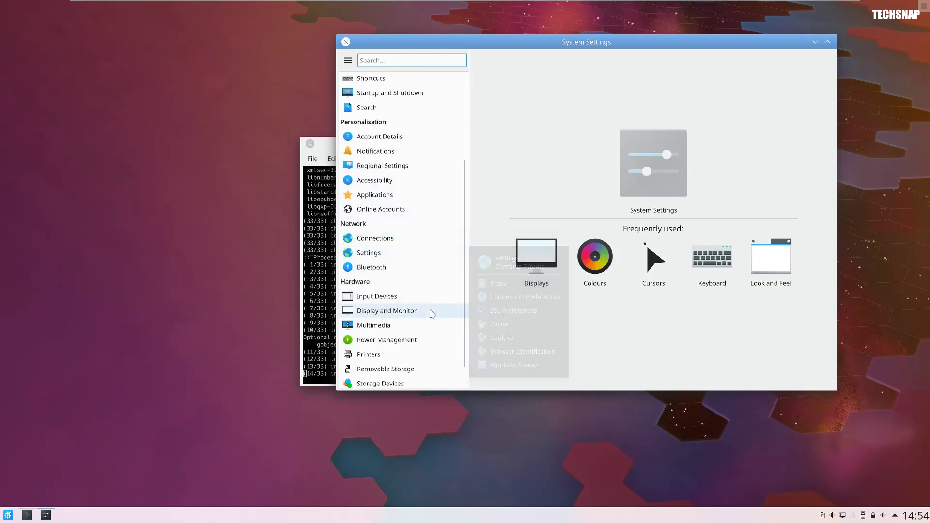
left_click(348, 62)
left_click(380, 113)
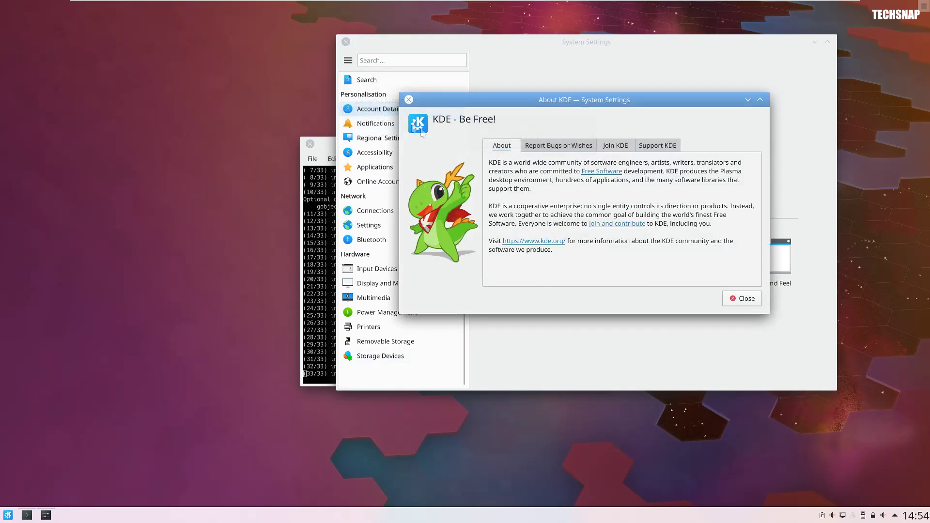
left_click(556, 150)
left_click(616, 147)
left_click(642, 147)
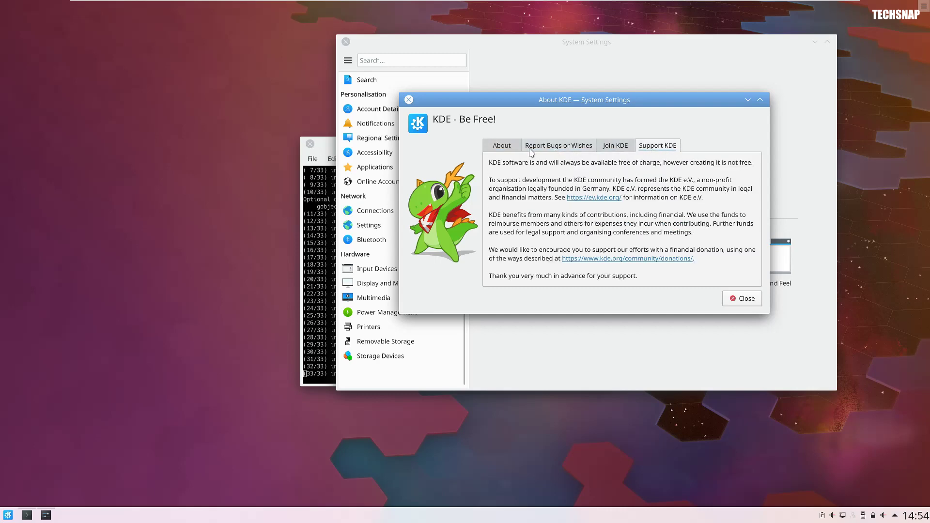
left_click(524, 149)
left_click(519, 148)
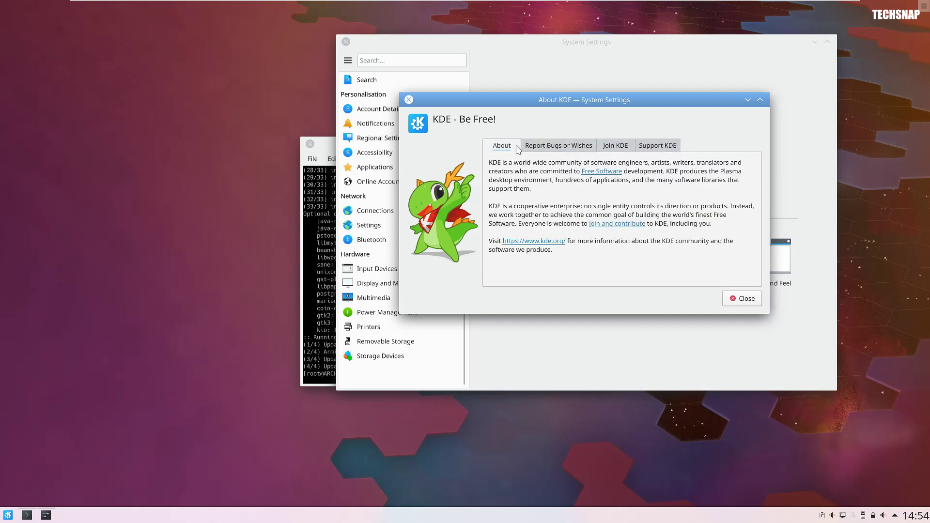
left_click(733, 298)
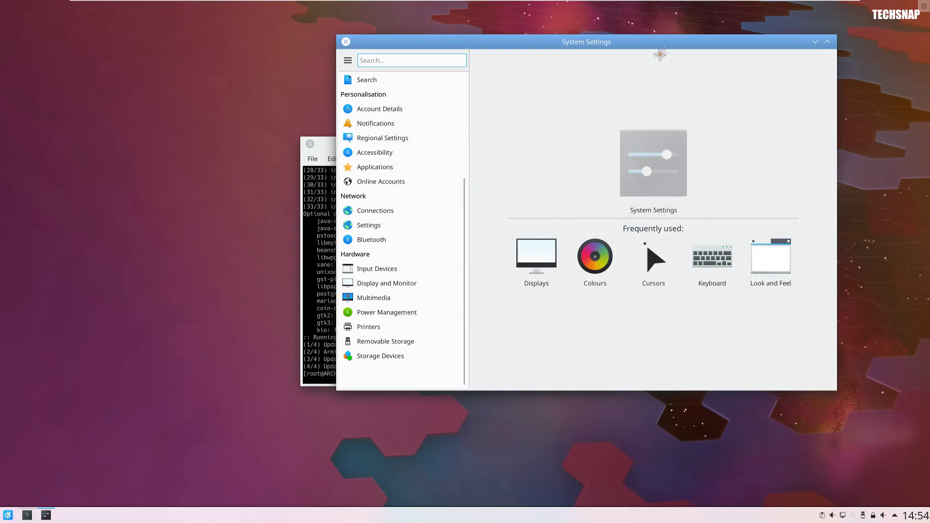
Step: Move System Settings down and to the right and bring the terminal to the front
left_click_drag(659, 54, 624, 108)
left_click_drag(332, 95, 472, 227)
left_click(339, 334)
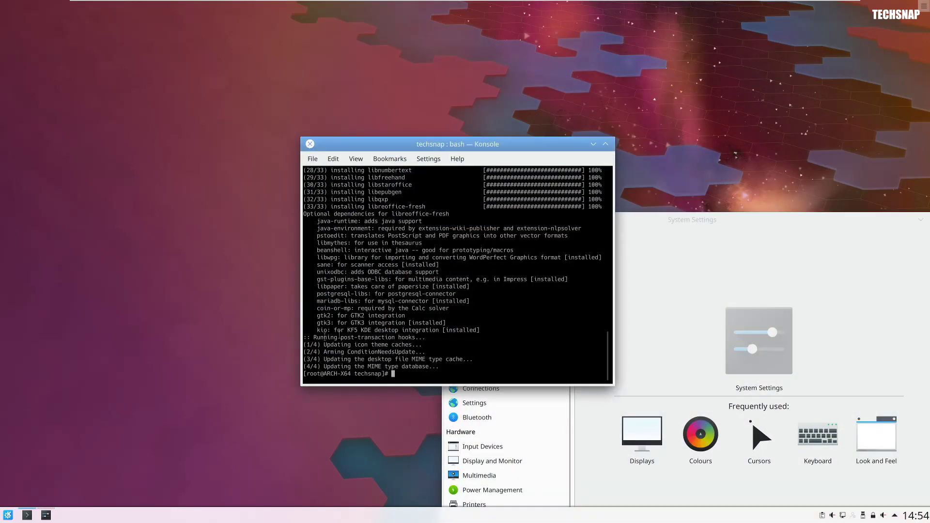
left_click(8, 515)
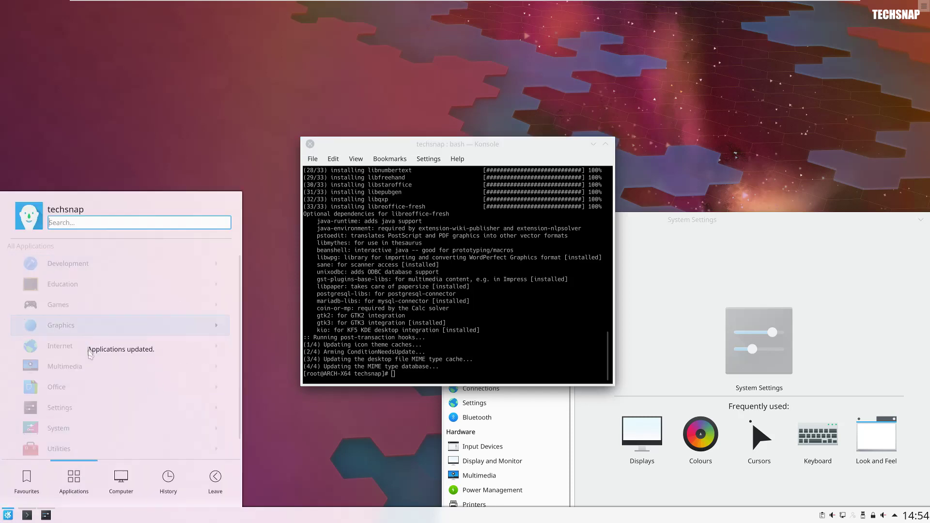
left_click(116, 384)
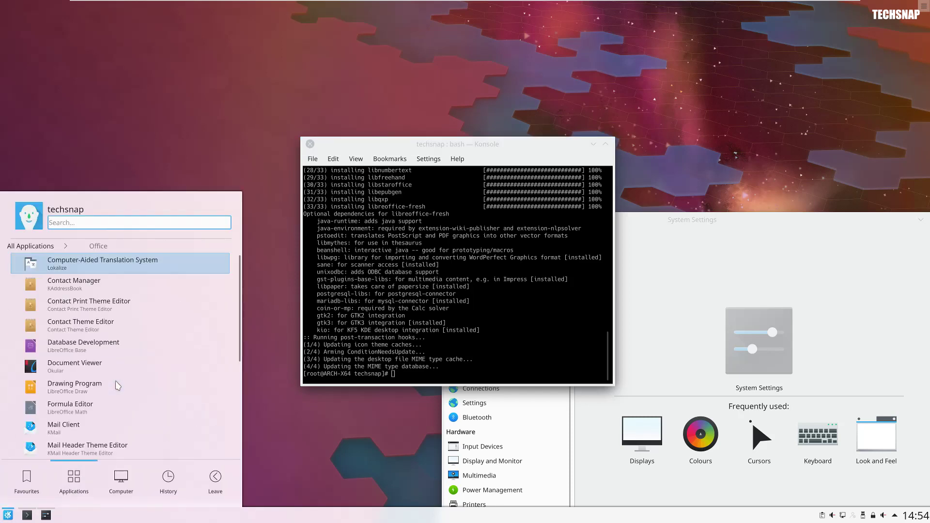
scroll(119, 385, "down", 4)
left_click(107, 451)
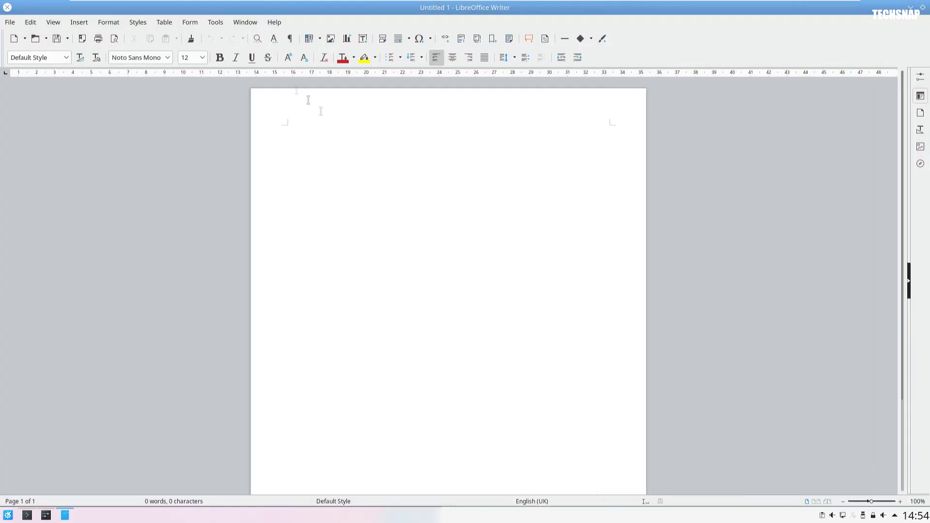
left_click(274, 22)
left_click(299, 162)
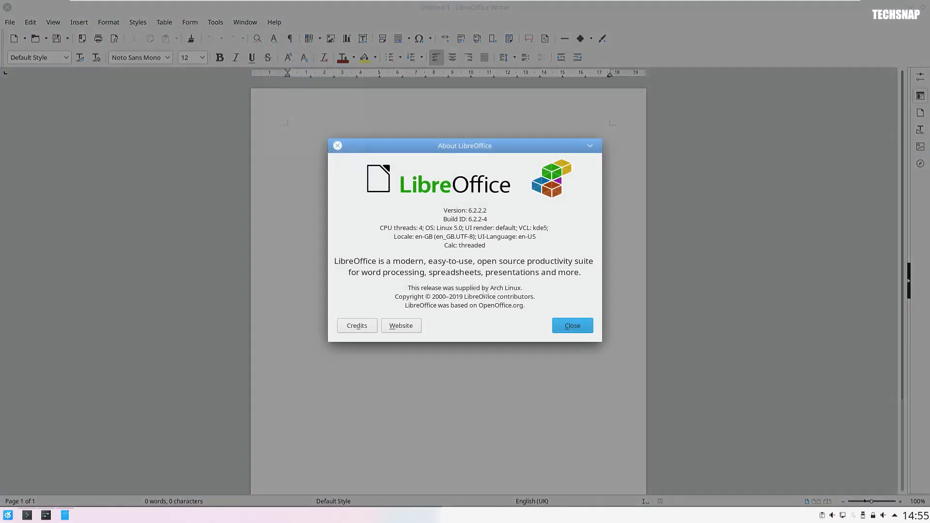
left_click(575, 327)
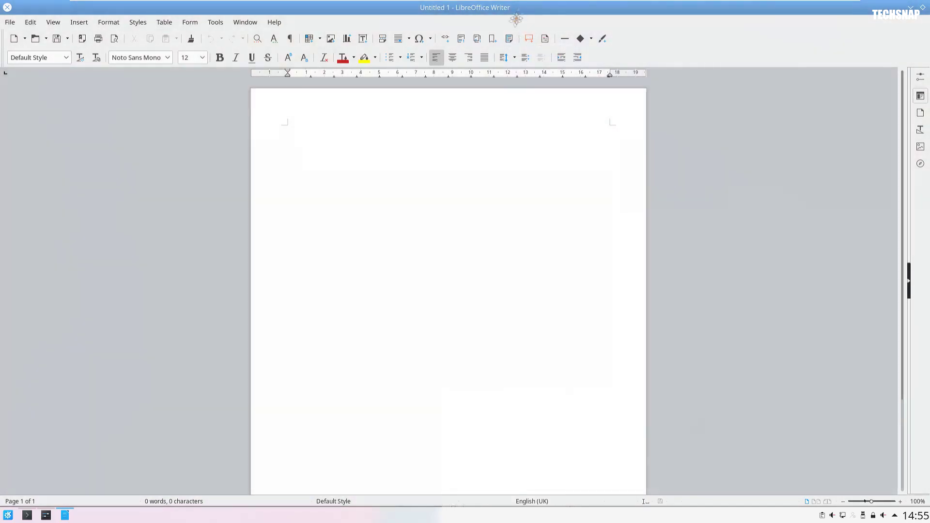
left_click_drag(518, 22, 837, 481)
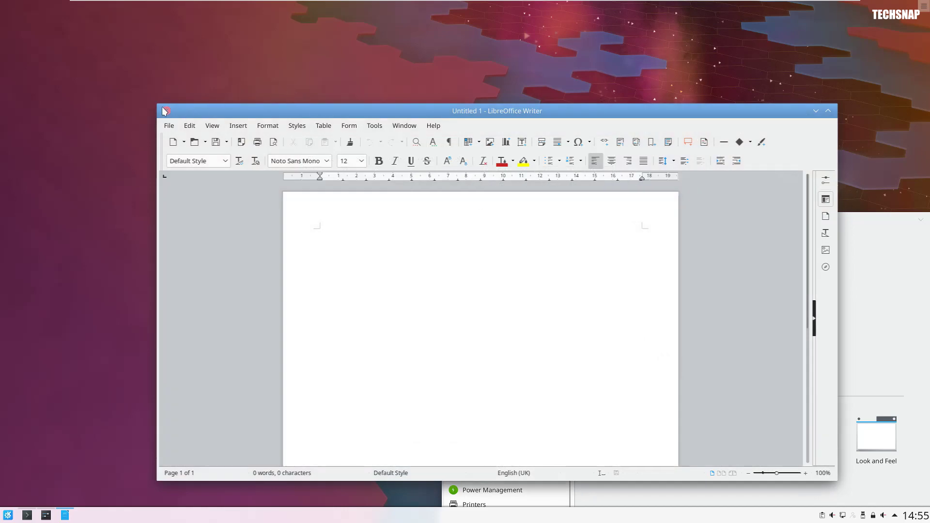
left_click(164, 111)
Step: Rearrange the windows, moving System Settings to the centre and the terminal to the upper left
left_click(595, 441)
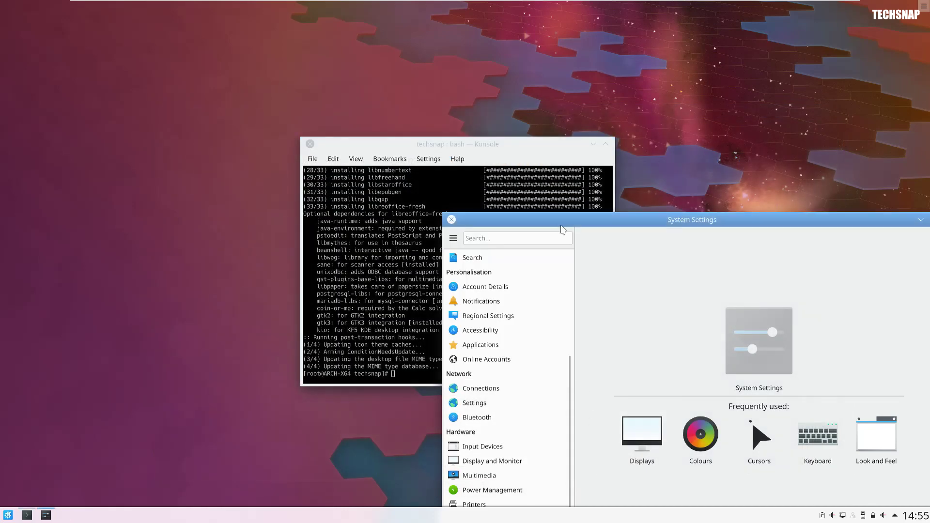
left_click_drag(596, 441, 439, 326)
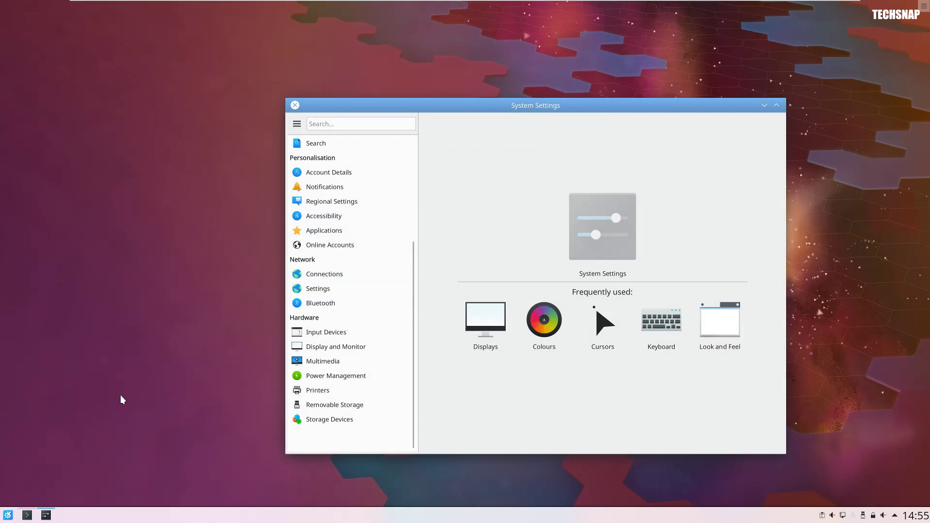
left_click_drag(376, 101, 498, 191)
left_click(327, 142)
left_click_drag(327, 142, 158, 67)
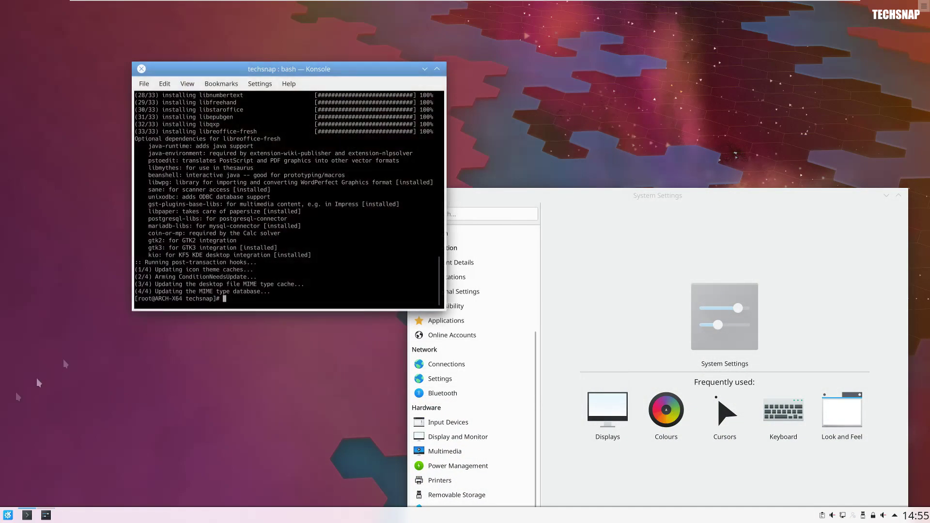
Step: Launch the Discover software centre, then reposition and enlarge its window
left_click(8, 515)
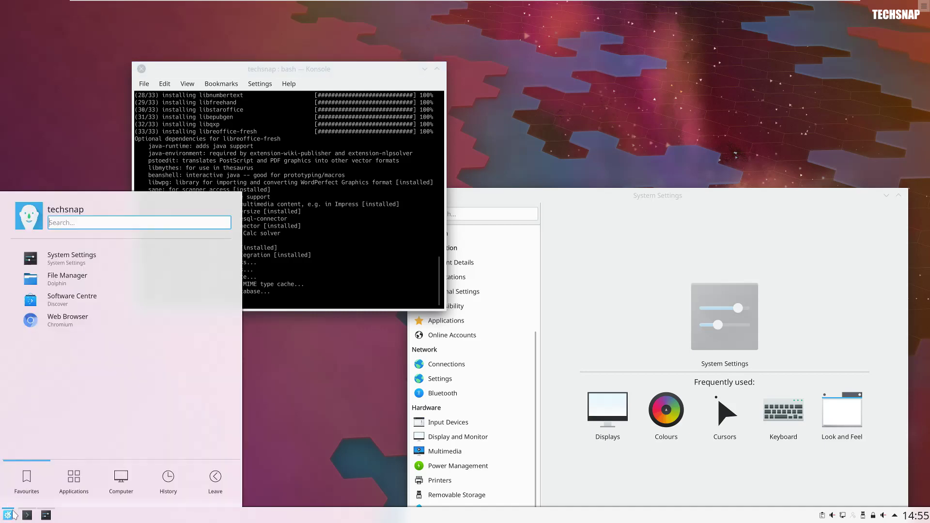
left_click(78, 297)
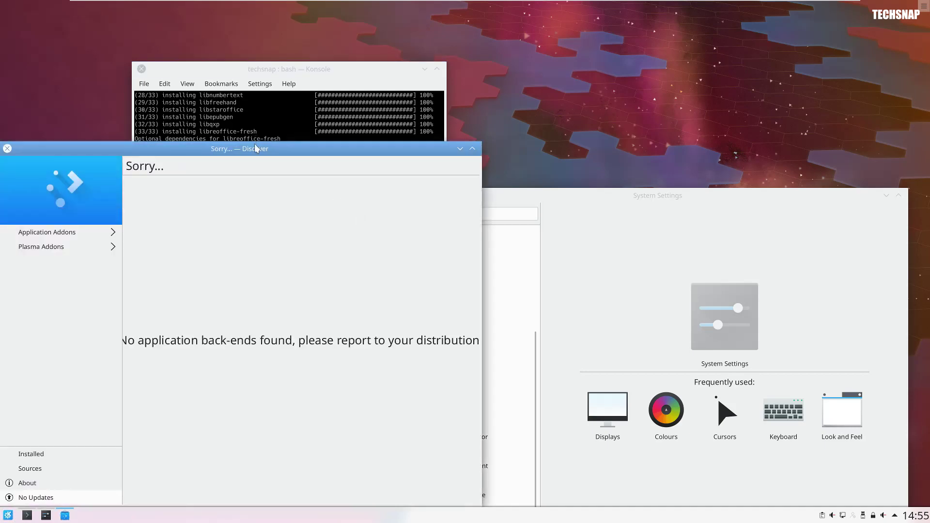
left_click_drag(262, 147, 451, 69)
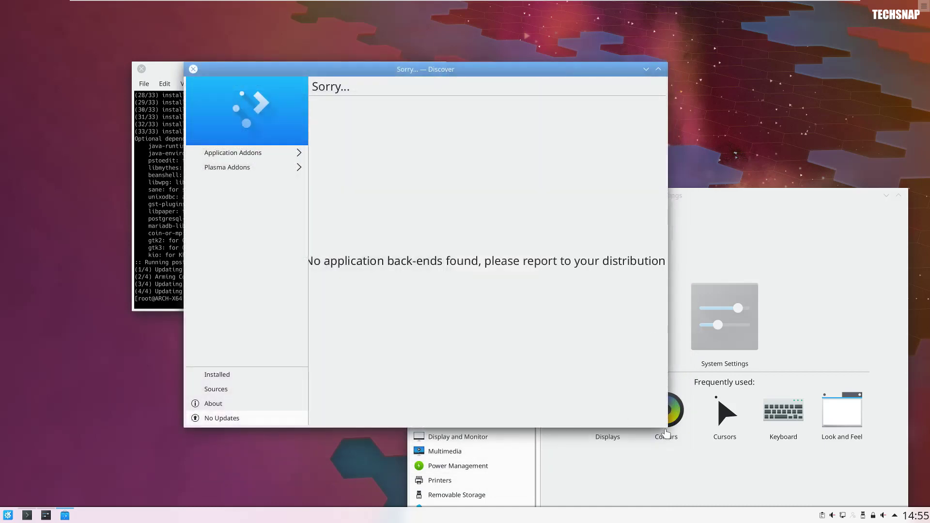
left_click_drag(668, 427, 840, 492)
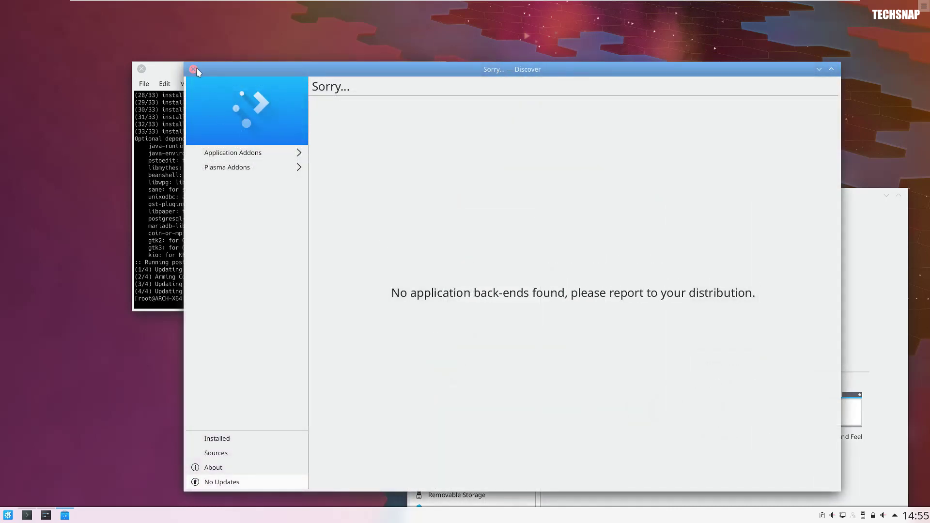
Step: Browse Application Addons, then Plasma Addons > Colour Schemes; close Discover and System Settings
left_click(229, 152)
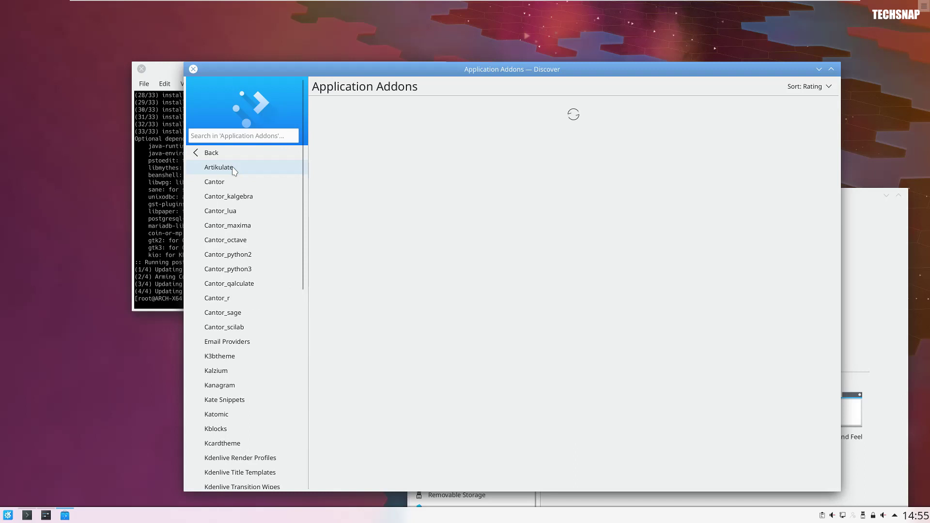
left_click(222, 154)
left_click(222, 168)
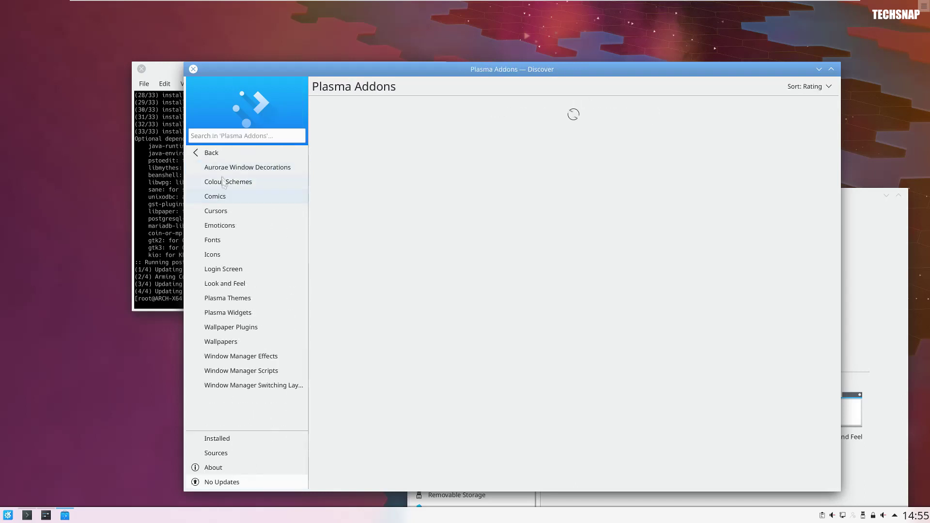
left_click(223, 182)
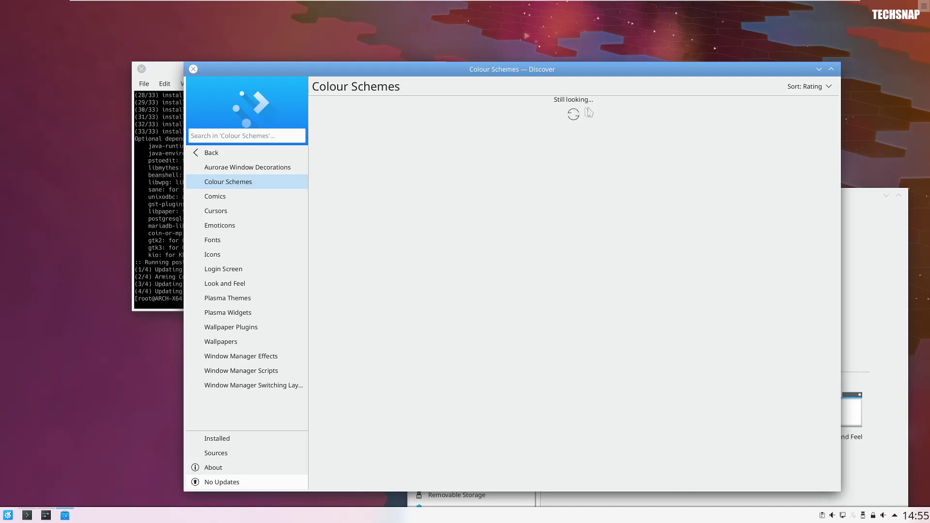
left_click(192, 69)
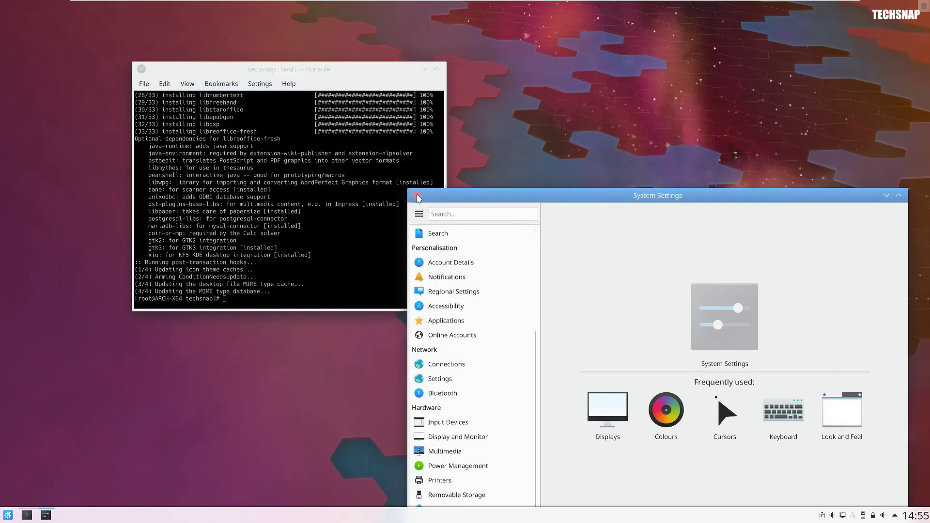
left_click(417, 195)
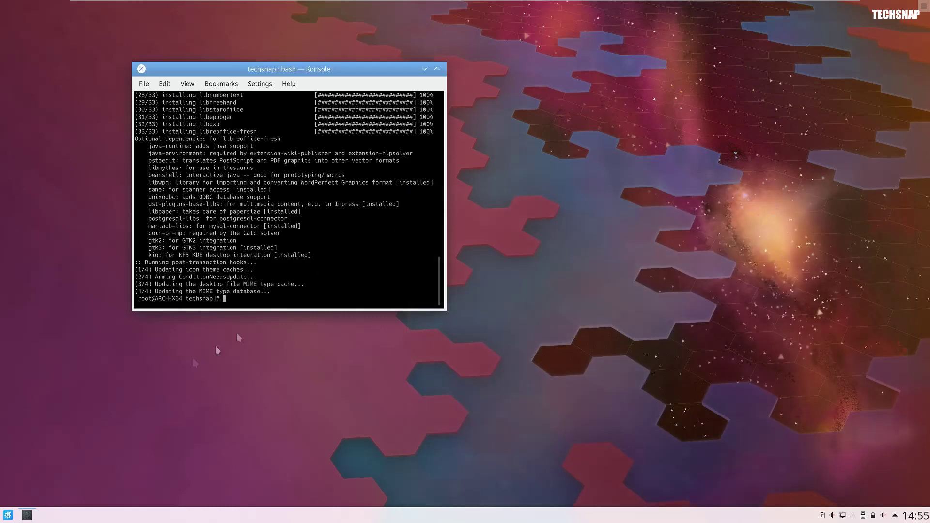
Step: Launch the Chromium web browser and move its window down and right
left_click(8, 514)
left_click(68, 325)
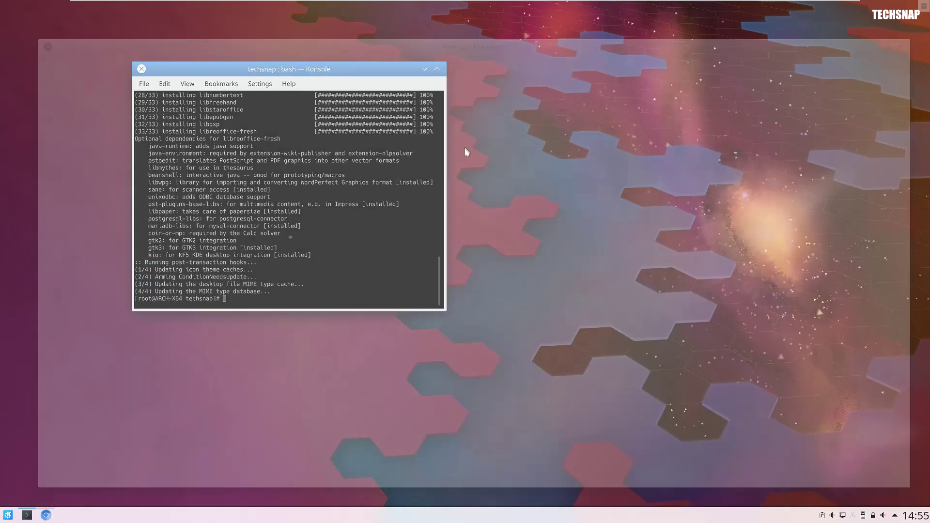
left_click_drag(396, 68, 656, 119)
Step: Run 'snap install spotify' in the terminal
left_click(255, 293)
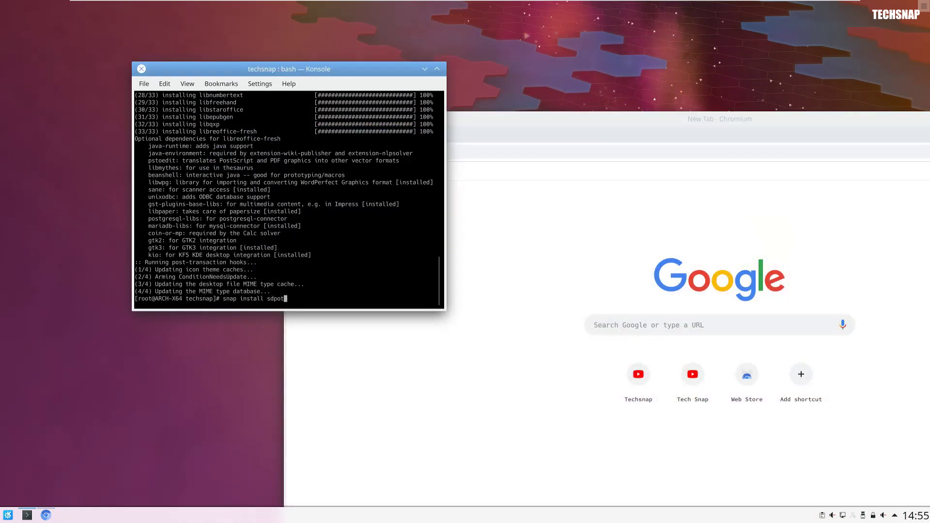
type("snap install spotify")
key("Return")
Step: Search the web for 'snap on arch linux' in Chromium
left_click(633, 327)
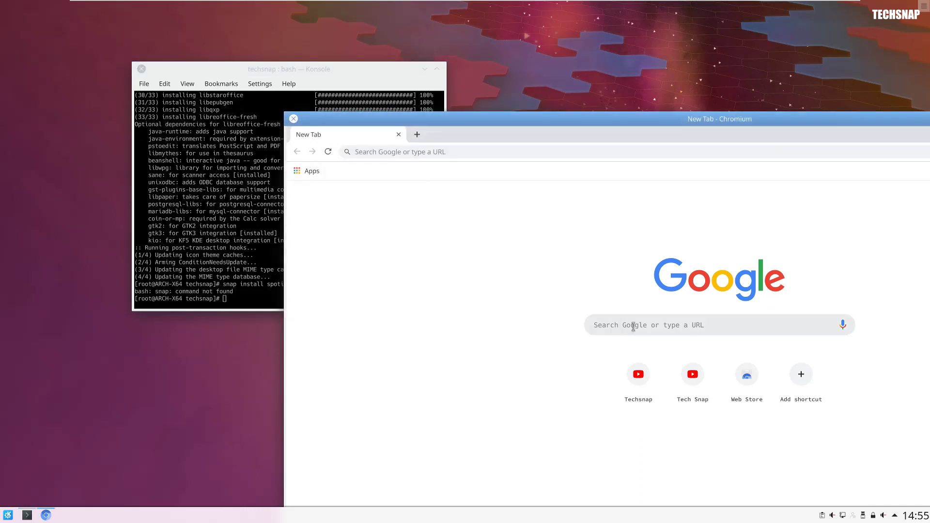
type("snap on arch lij")
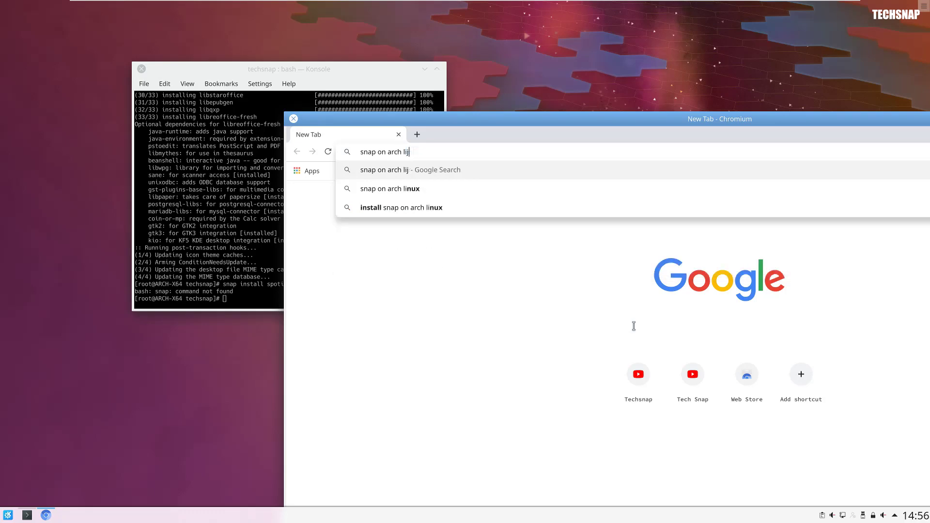
key("BackSpace")
type("nux")
key("Return")
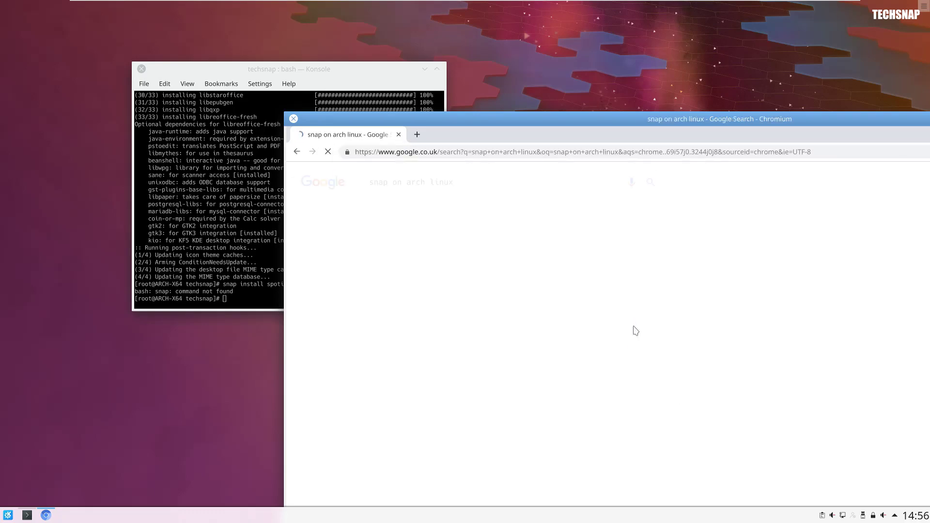
Step: Open the Snap - ArchWiki page and jump to its Installation section
left_click(480, 331)
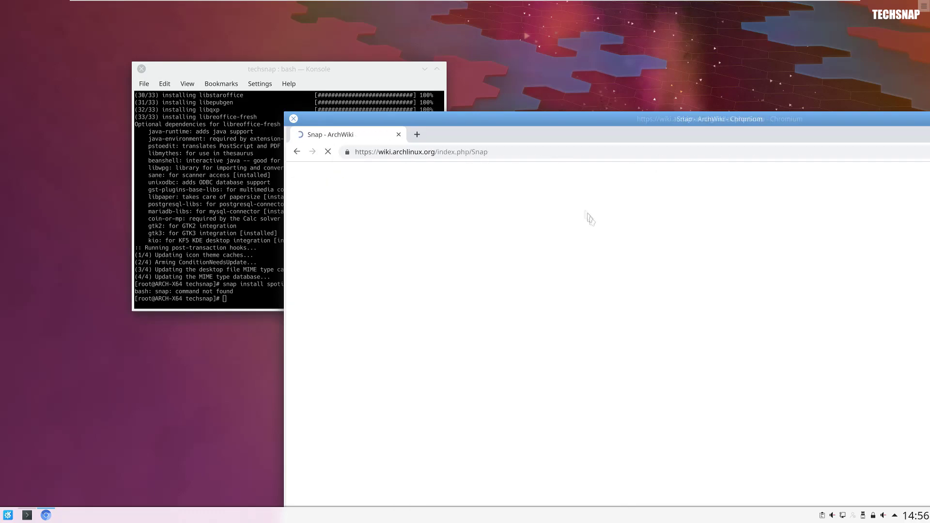
left_click_drag(556, 134, 506, 56)
scroll(378, 259, "down", 1)
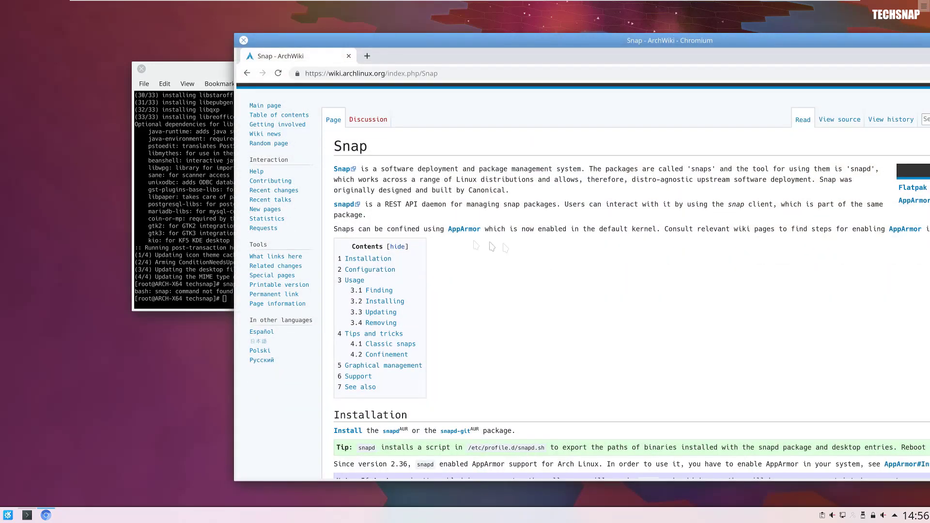
left_click(378, 258)
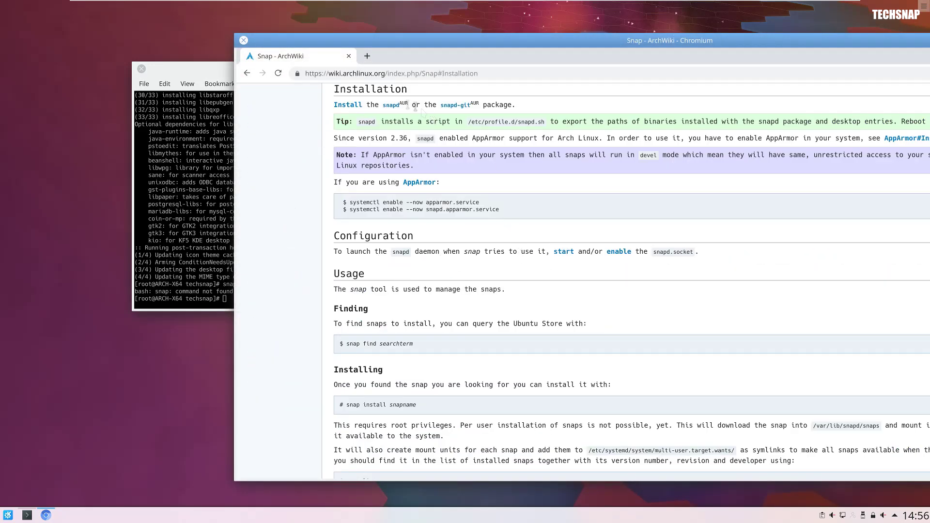
Step: Close the Chromium window
left_click(204, 189)
left_click(533, 172)
left_click_drag(423, 41, 209, 44)
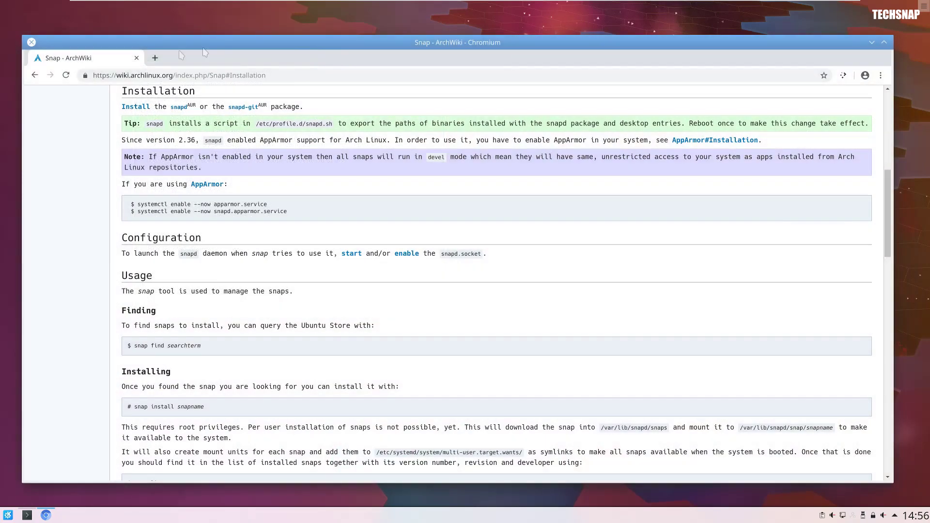
left_click(31, 43)
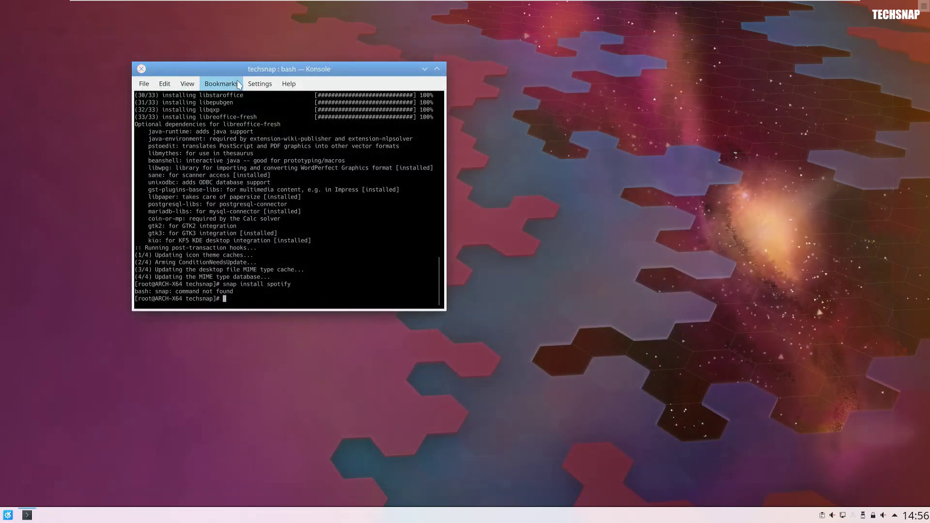
Step: Launch the Advanced Text Editor (Kate) from Utilities, move it, then close it
left_click(289, 83)
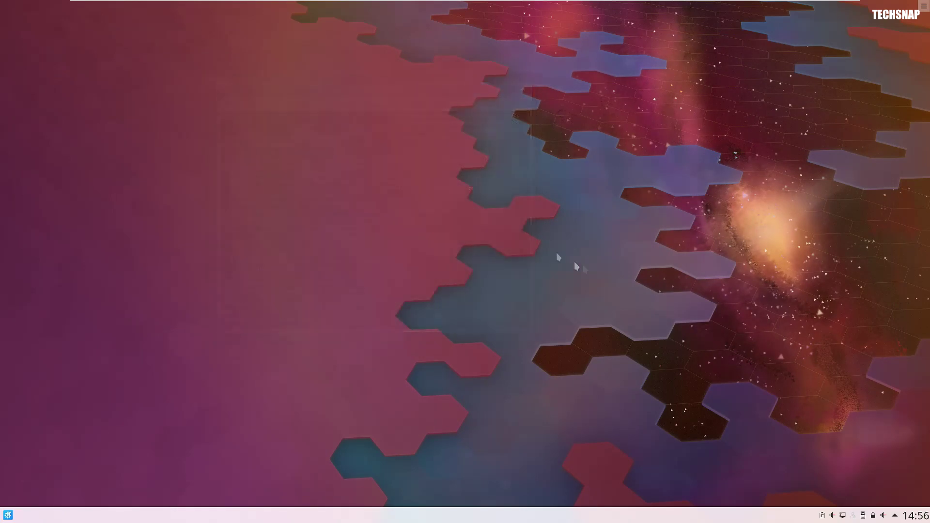
key("alt+F1")
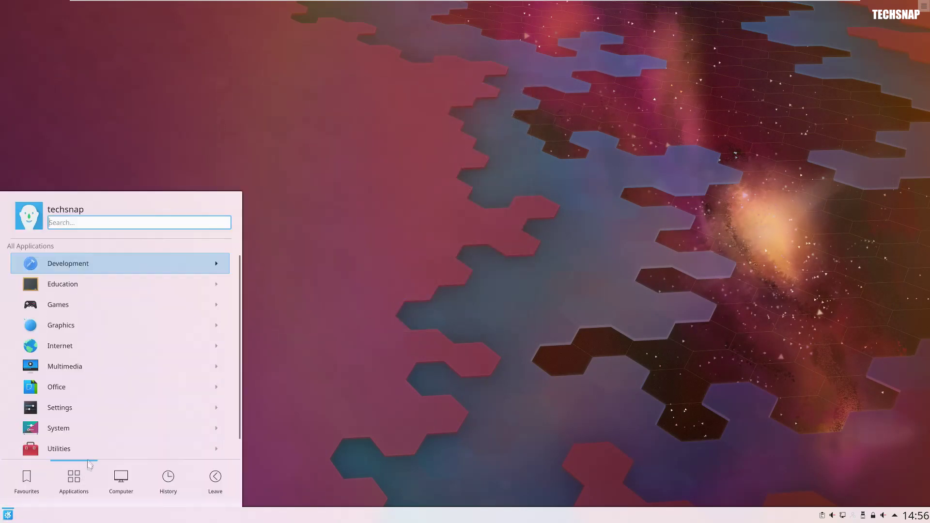
left_click(97, 420)
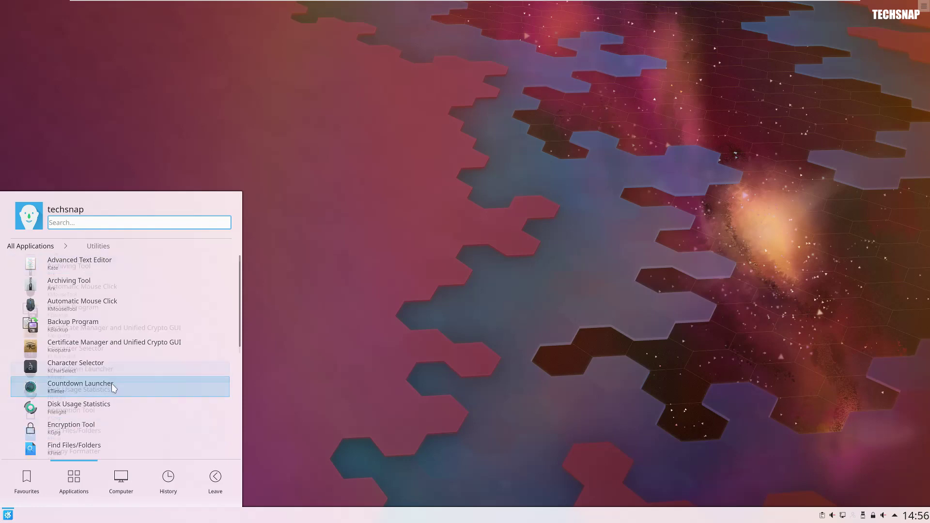
scroll(113, 388, "down", 5)
scroll(107, 335, "up", 5)
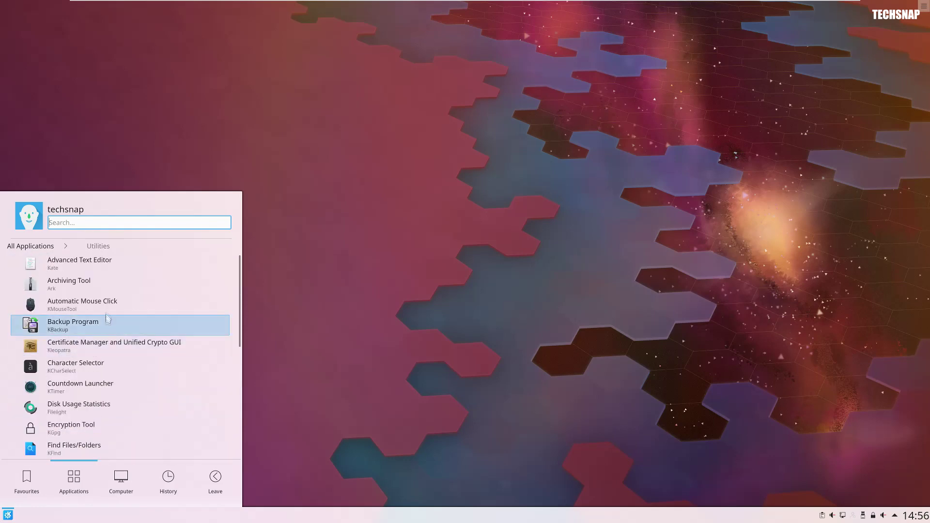
left_click(96, 263)
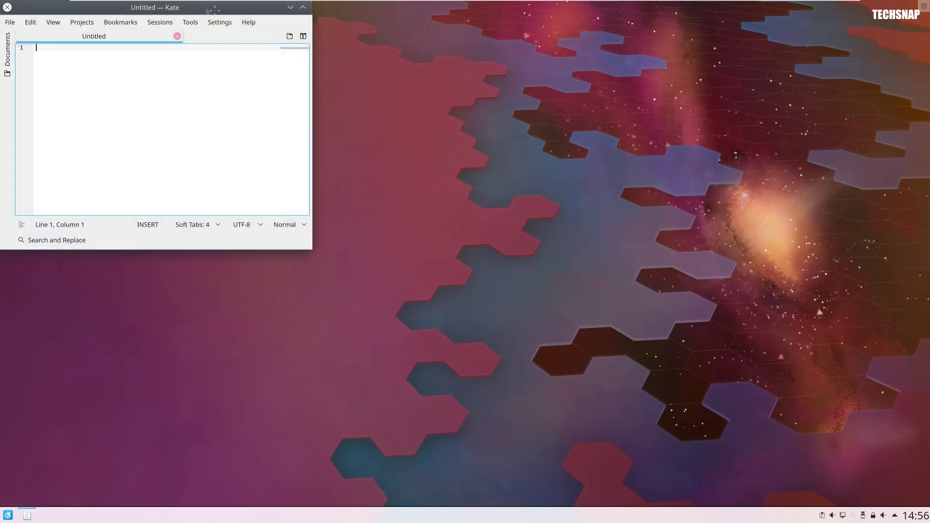
left_click_drag(213, 9, 424, 102)
left_click(221, 98)
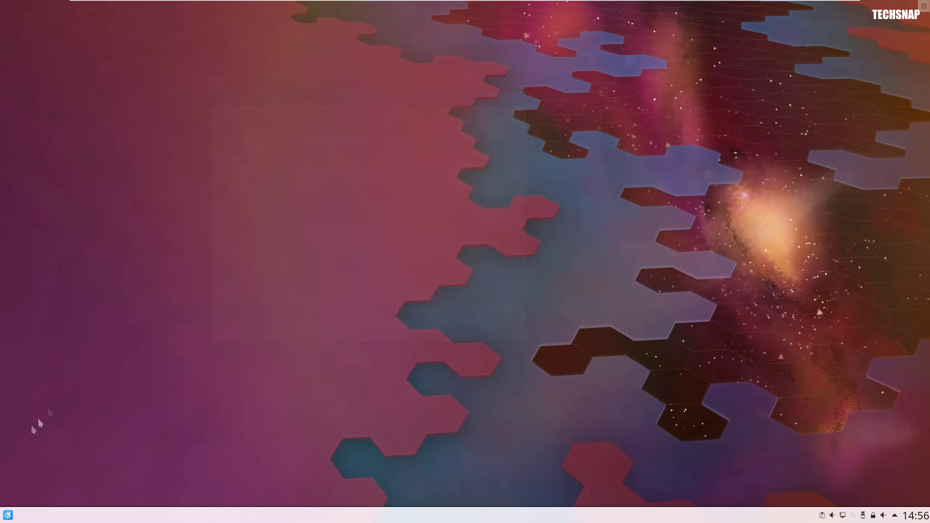
Step: Reopen the launcher's full category list and open the System category
left_click(8, 515)
left_click(66, 487)
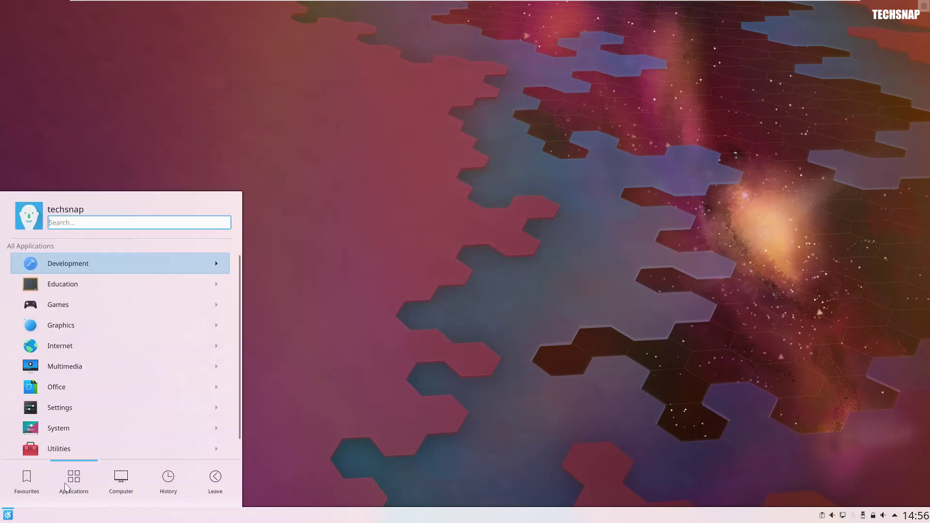
left_click(68, 428)
Step: Launch Konsole and run nano
left_click(69, 416)
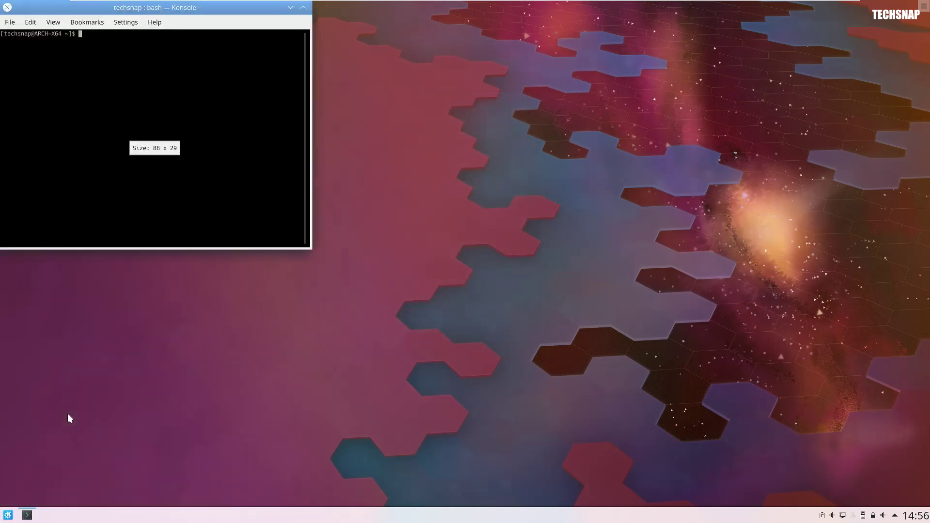
type("nano")
key("Return")
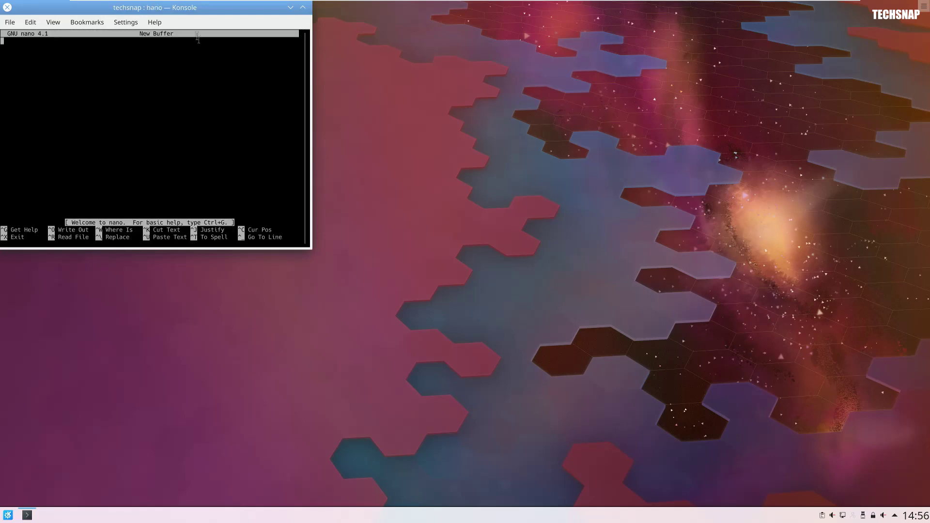
Step: Give the profile 12-point text and 80% background transparency, then enlarge the terminal
left_click(291, 111)
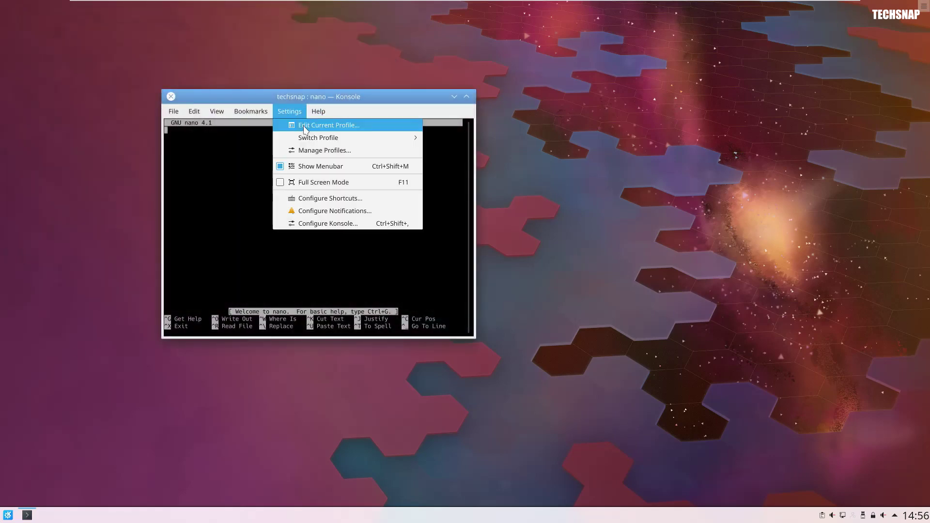
left_click(305, 126)
left_click(266, 63)
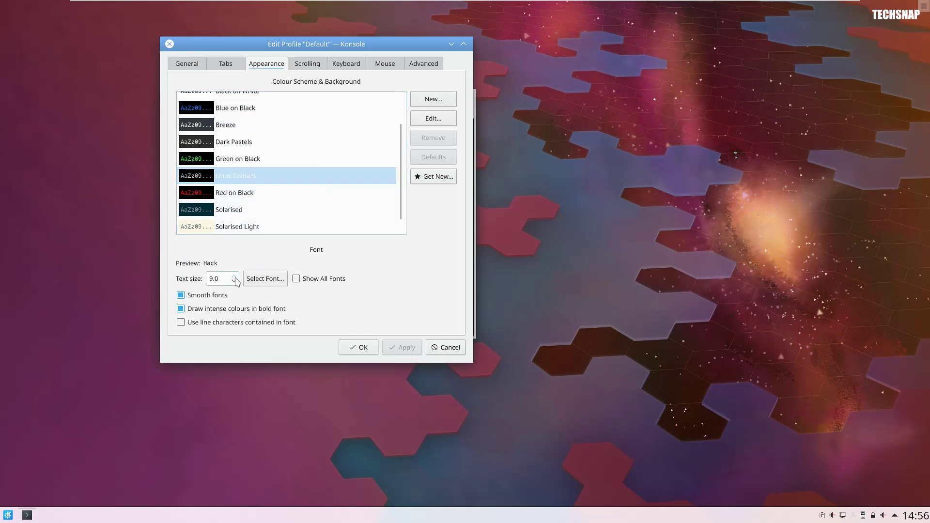
scroll(236, 279, "up", 2)
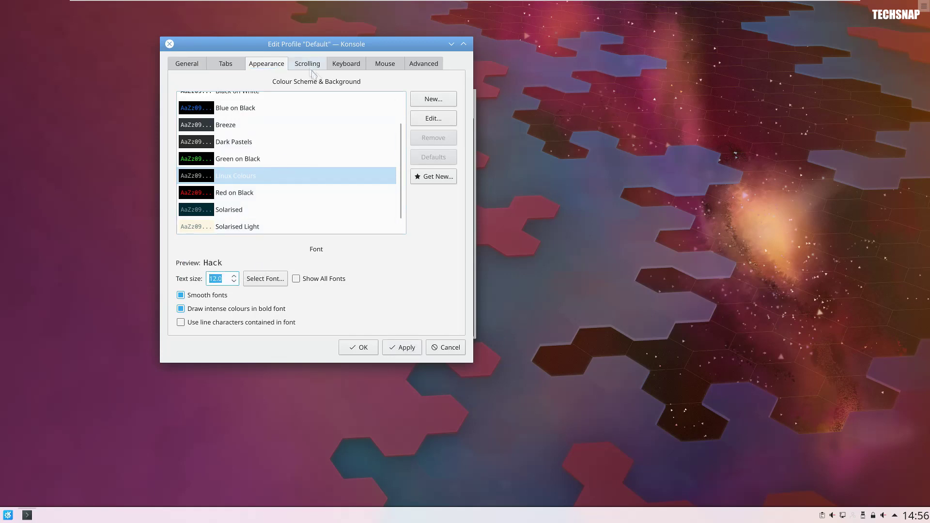
left_click(433, 118)
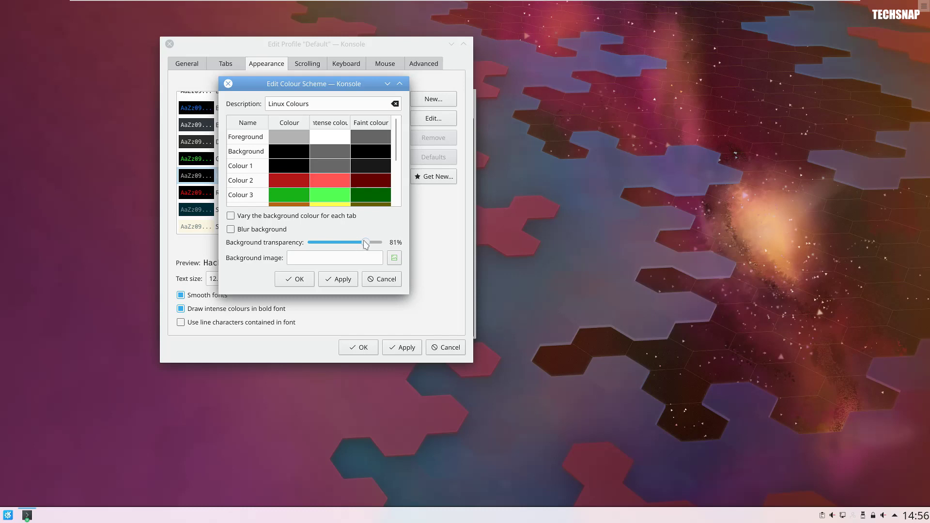
left_click(299, 280)
left_click(357, 347)
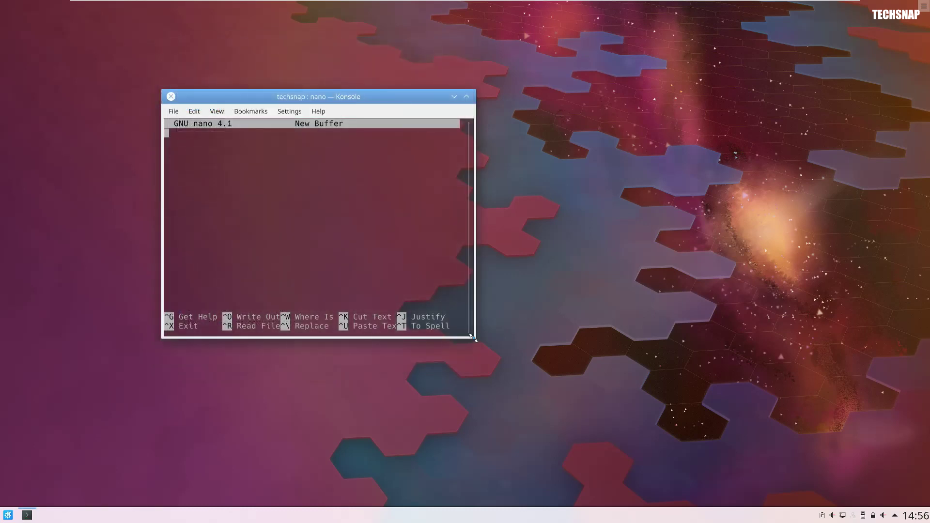
left_click_drag(476, 340, 760, 446)
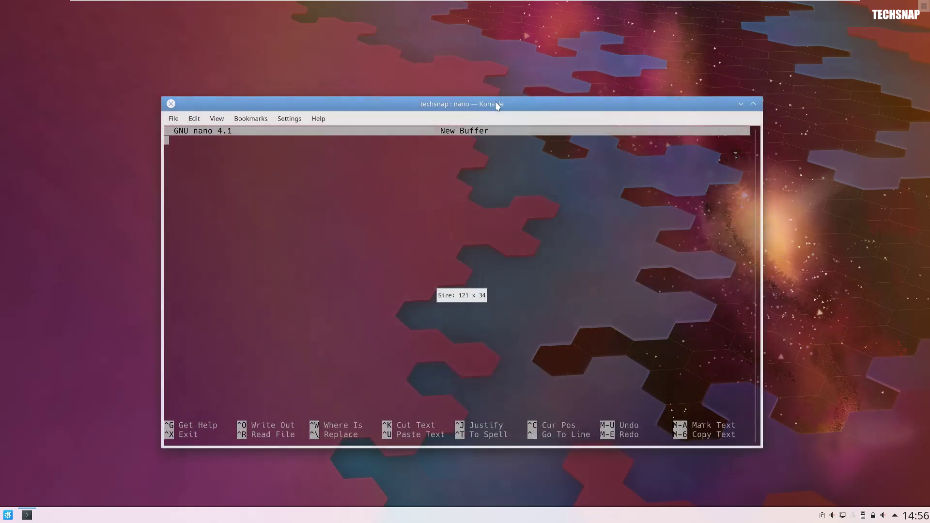
left_click_drag(497, 104, 573, 82)
Step: Take a full-screen screenshot, copy it to the clipboard, then exit nano
key("Print")
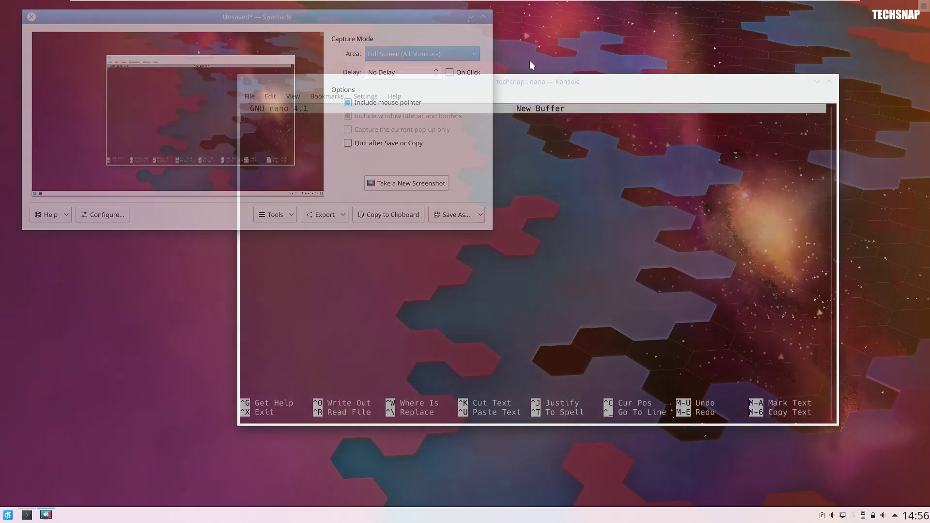
left_click(391, 215)
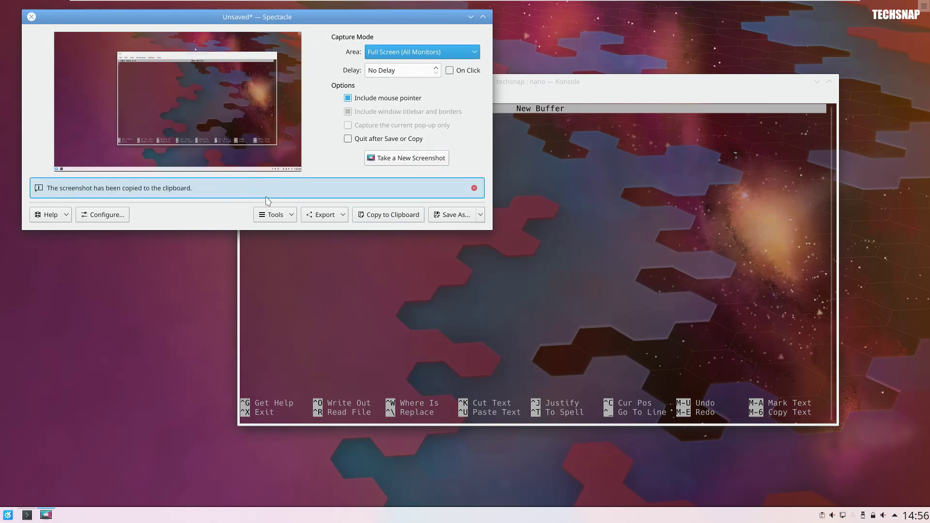
left_click(279, 235)
key("ctrl+x")
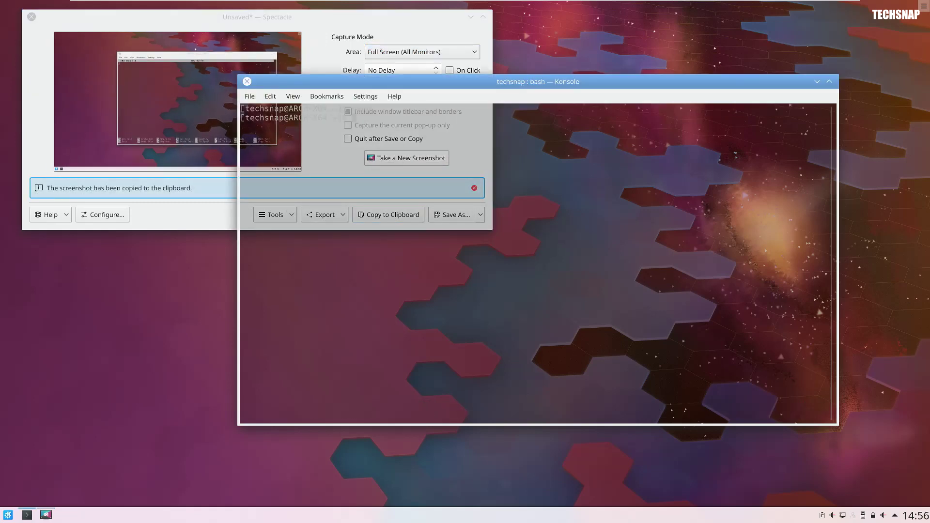
Step: Open the Default profile's Linux Colours scheme editor in Konsole
left_click_drag(259, 93, 336, 241)
left_click(335, 243)
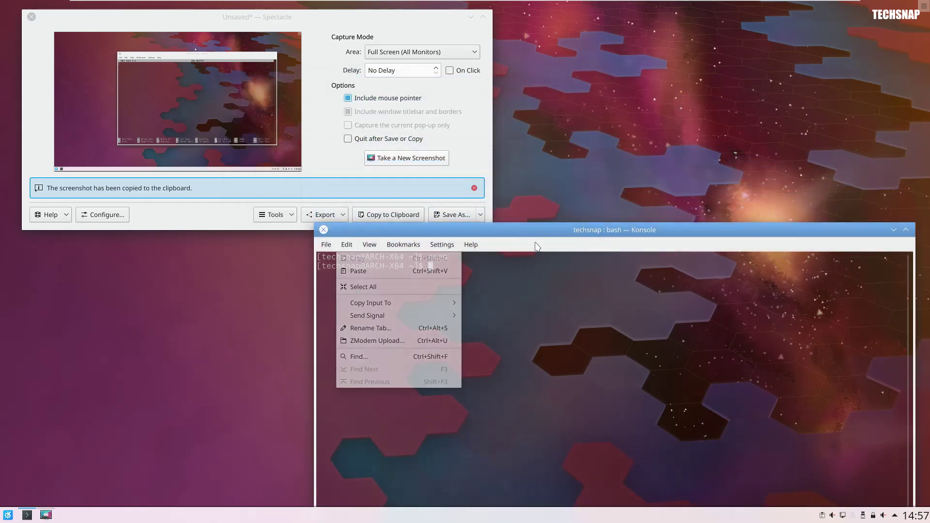
left_click_drag(532, 235, 553, 255)
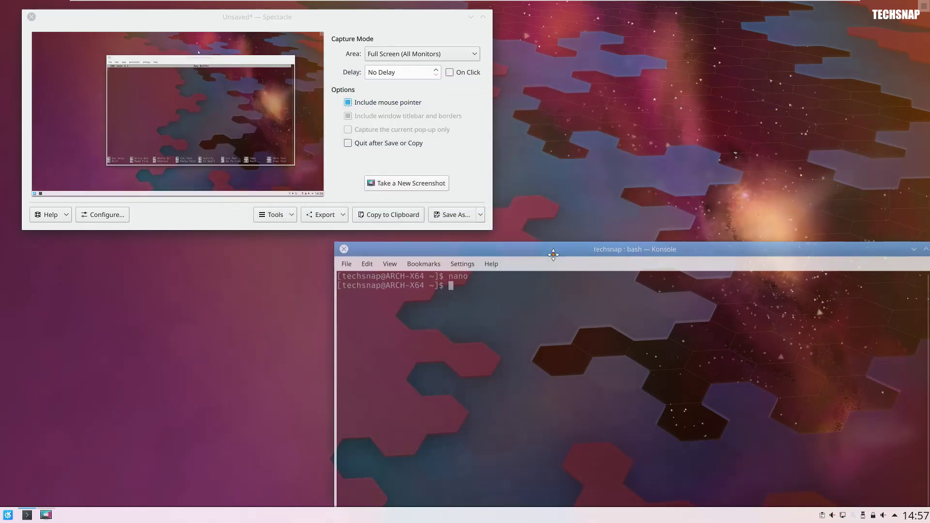
left_click(366, 263)
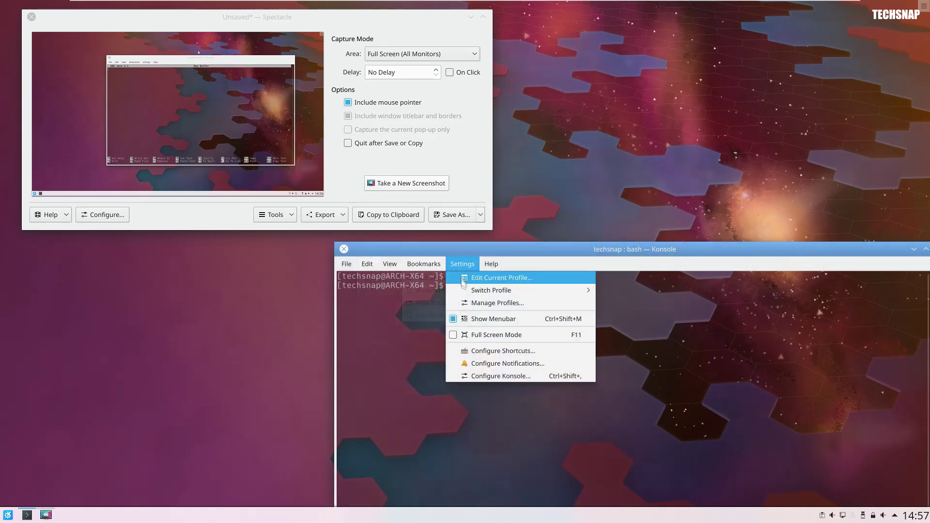
left_click(478, 275)
left_click(582, 196)
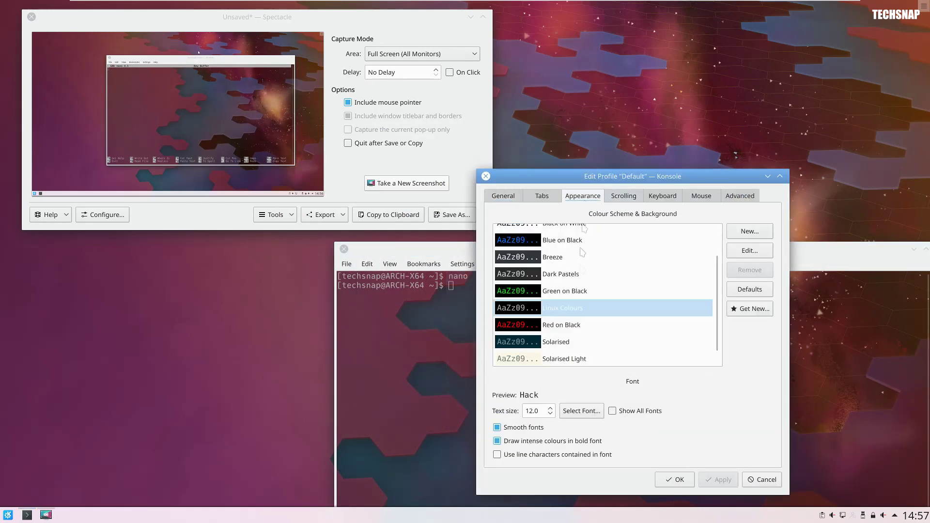
left_click(750, 250)
Step: Set the Linux Colours Foreground colour to white and confirm the profile changes
left_click(638, 272)
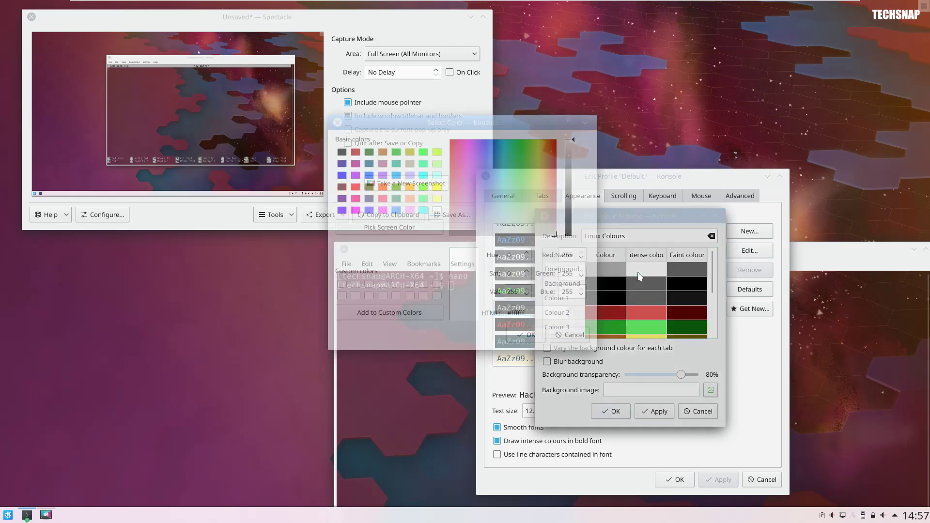
left_click(578, 340)
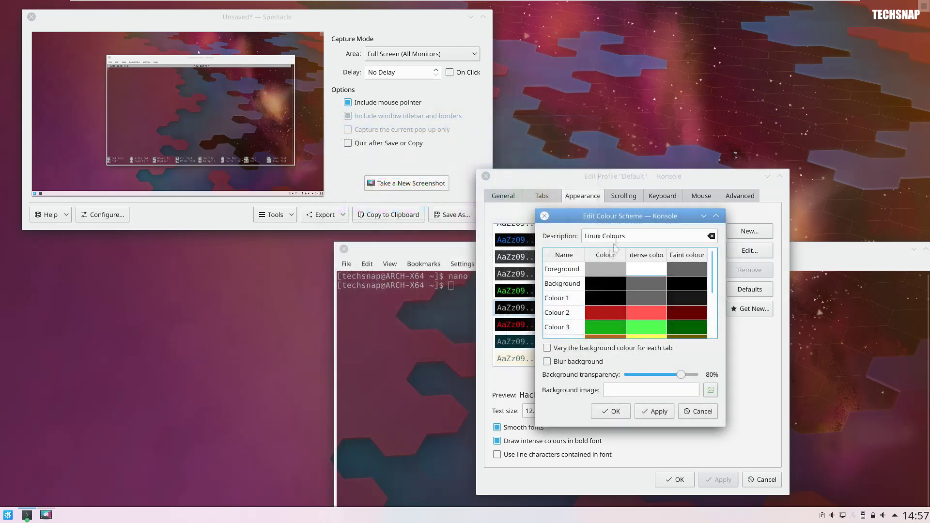
scroll(643, 322, "down", 3)
scroll(641, 325, "up", 3)
left_click(604, 273)
left_click(437, 210)
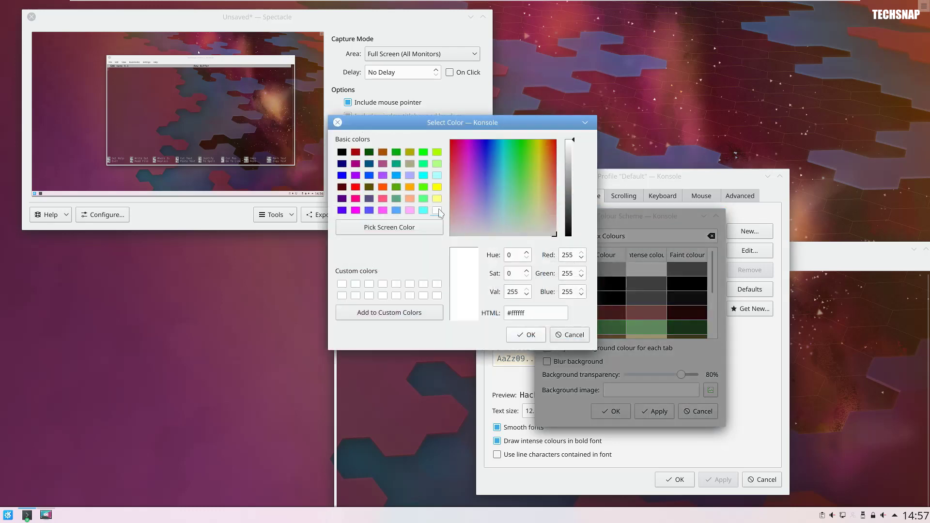
left_click(537, 337)
key("Return")
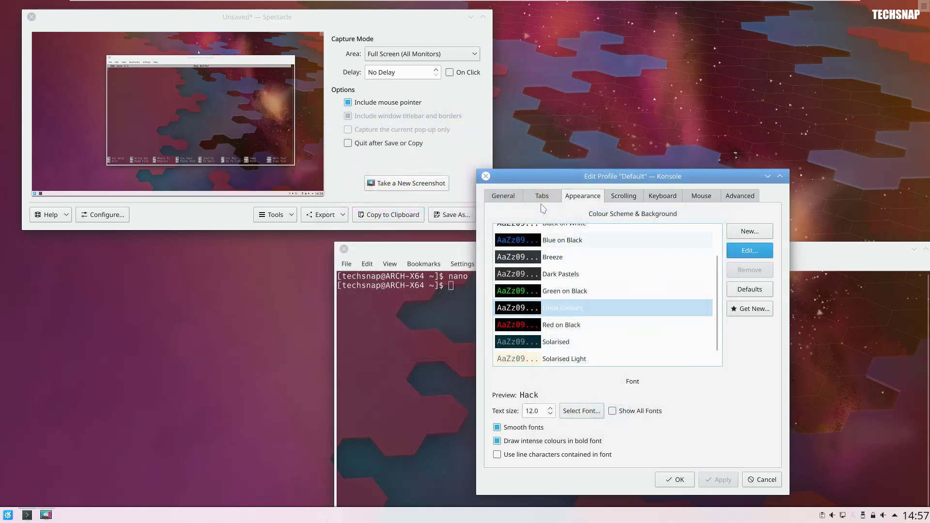
left_click(684, 480)
Step: Close the Konsole window and the Spectacle screenshot window
left_click_drag(571, 252, 336, 242)
left_click(347, 263)
left_click(323, 228)
double_click(345, 248)
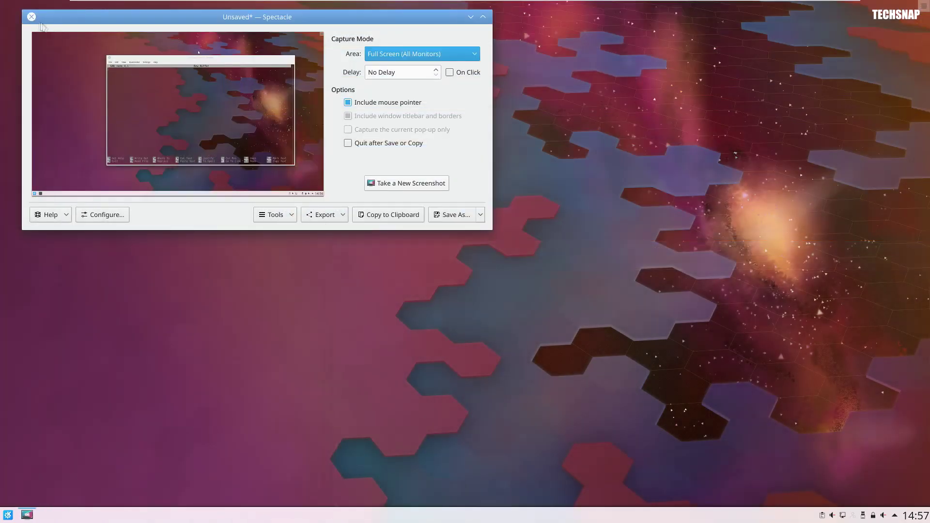
left_click(31, 17)
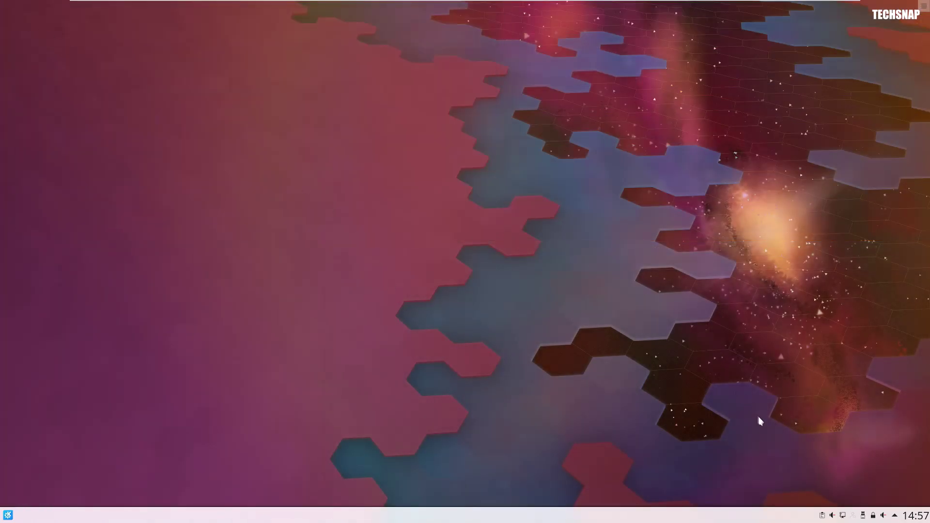
Step: Drag the tray's Analog Output volume slider from 0% up to 100%
left_click(886, 517)
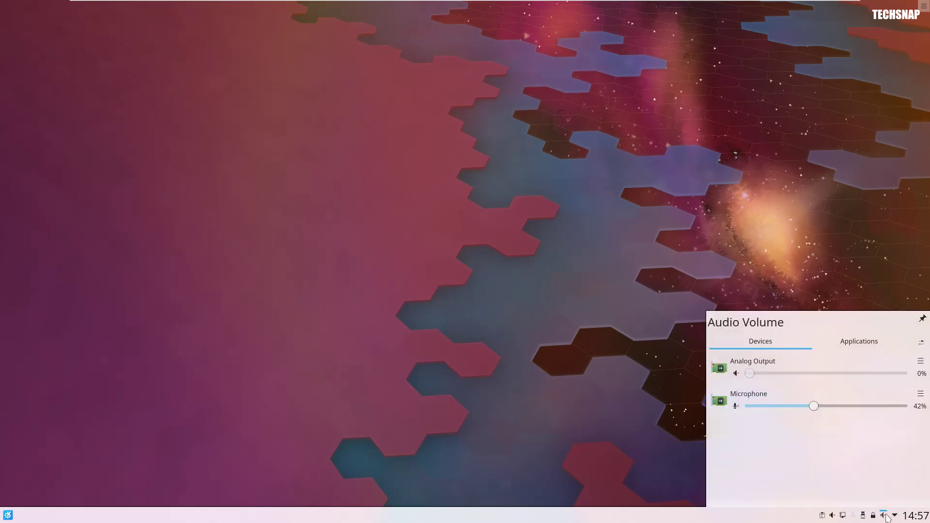
left_click_drag(761, 372, 841, 373)
left_click_drag(895, 383, 864, 382)
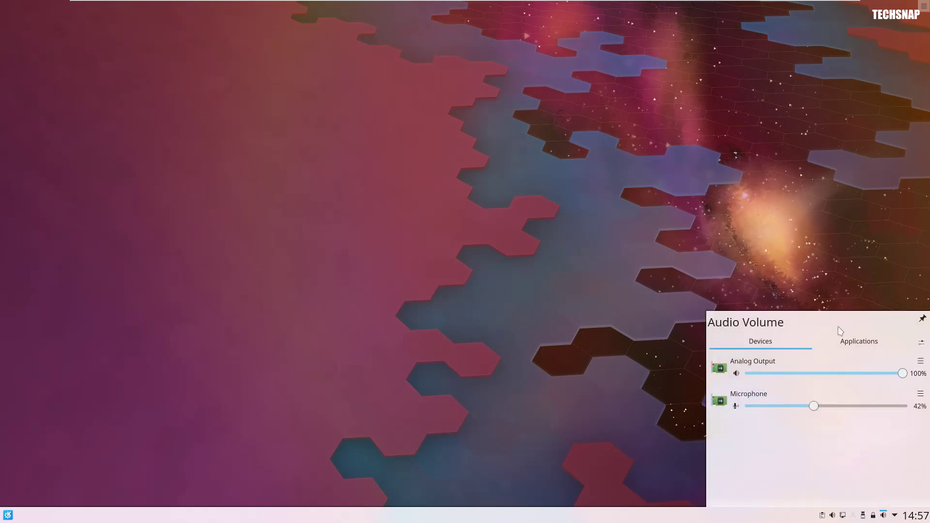
left_click(675, 271)
Step: Launch Chromium and open the Techsnap YouTube channel's Videos list
left_click(9, 515)
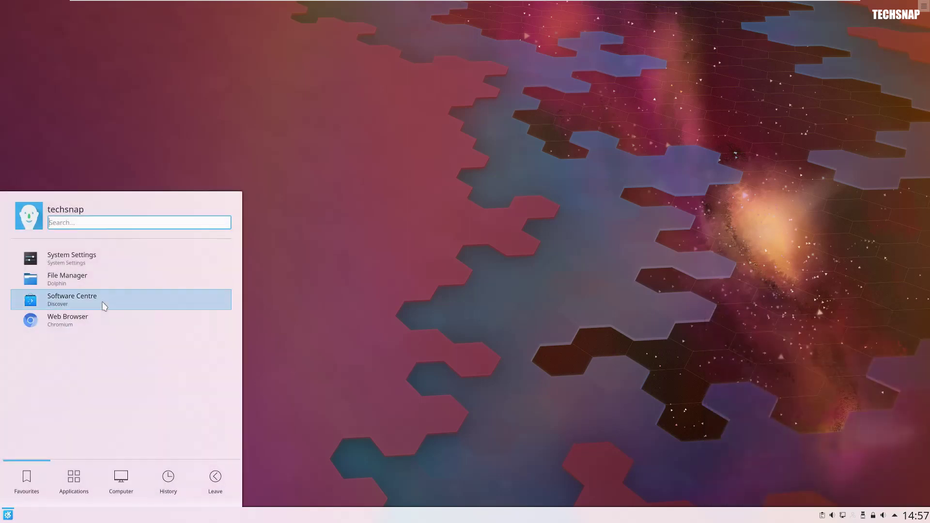
left_click(103, 319)
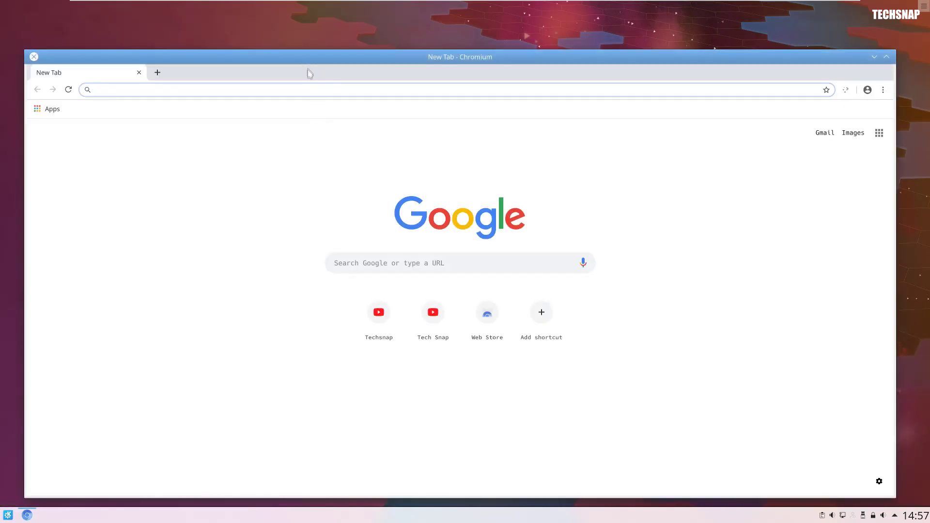
left_click(391, 313)
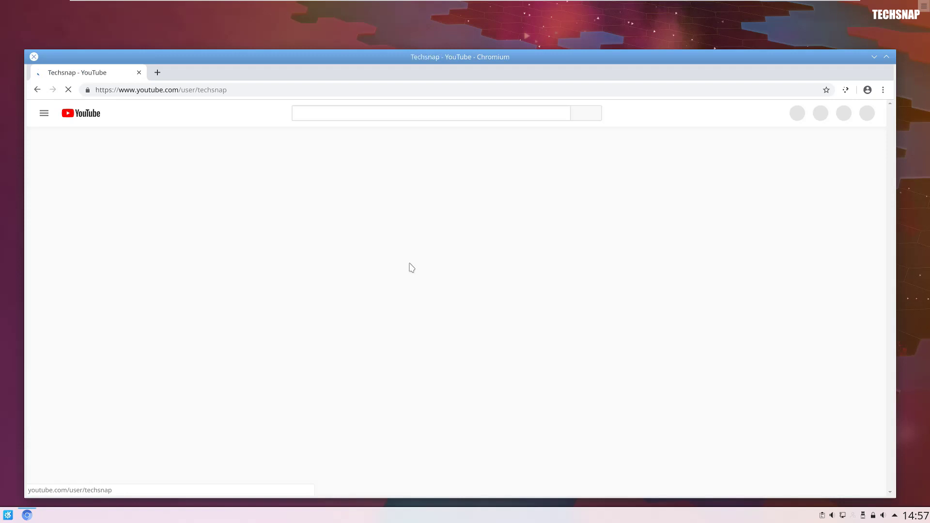
scroll(417, 313, "down", 2)
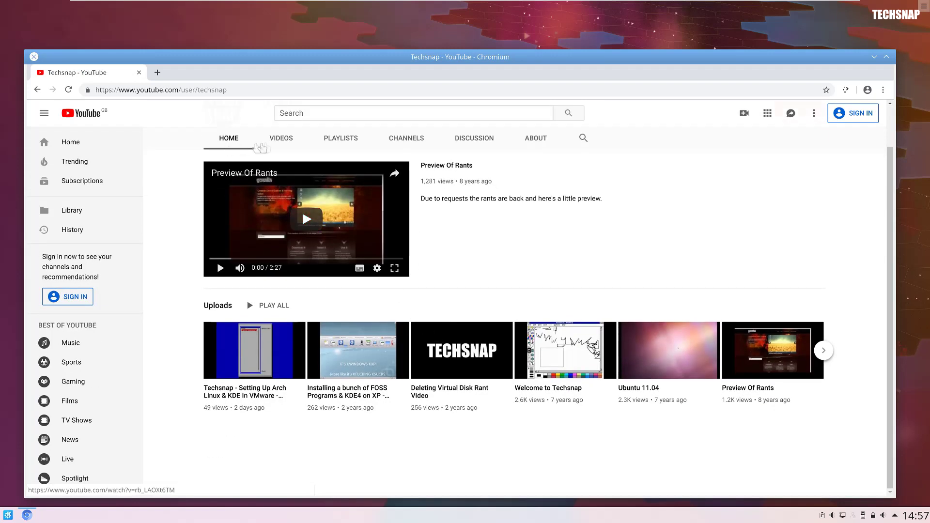
left_click(281, 138)
Step: Find and play the 'Rant - Computer Janitor' video
scroll(516, 355, "down", 4)
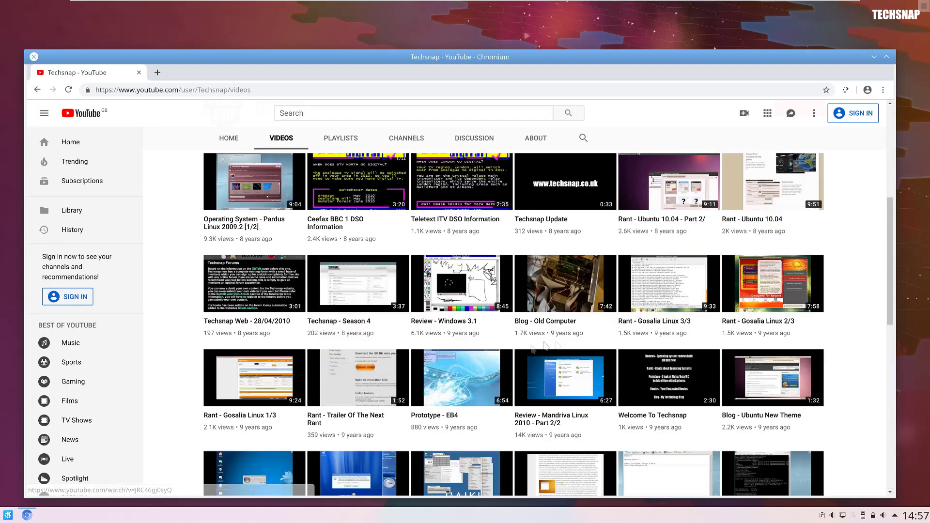
scroll(546, 345, "down", 4)
scroll(669, 375, "down", 5)
scroll(673, 378, "up", 3)
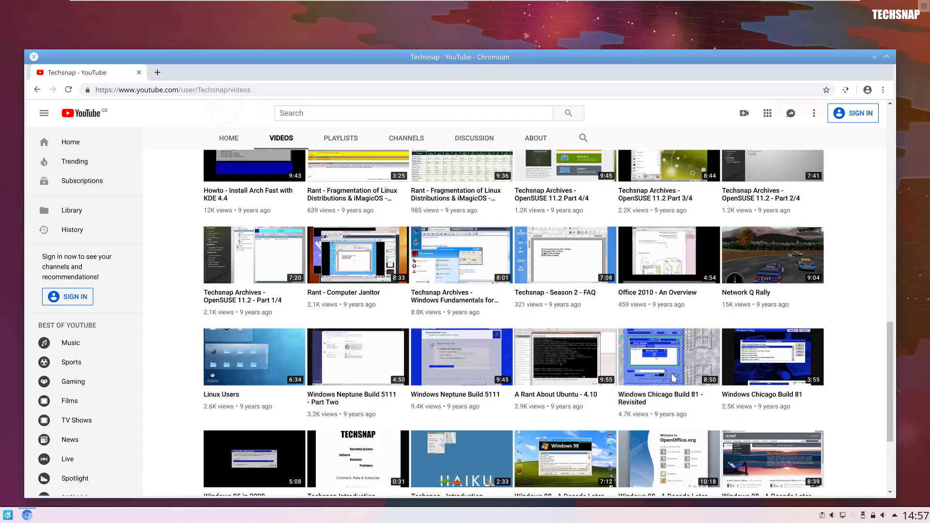
scroll(674, 376, "up", 6)
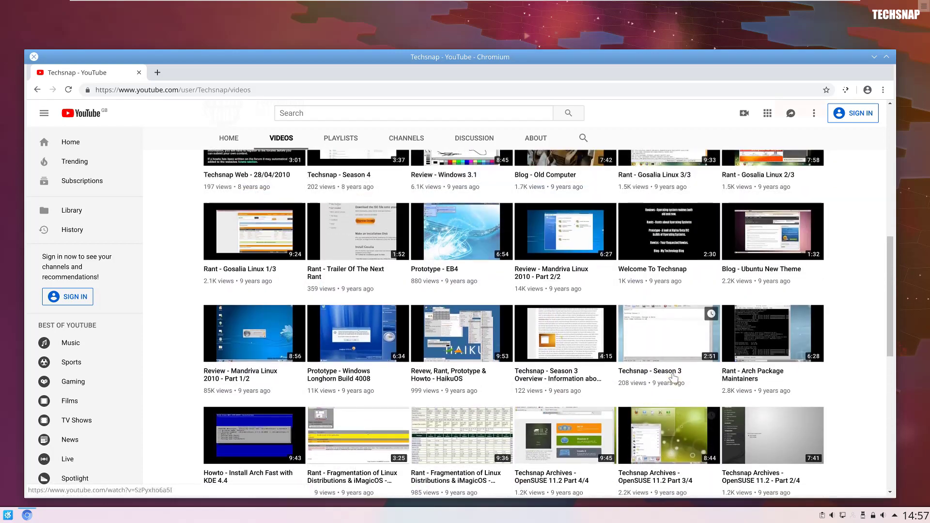
scroll(653, 381, "up", 3)
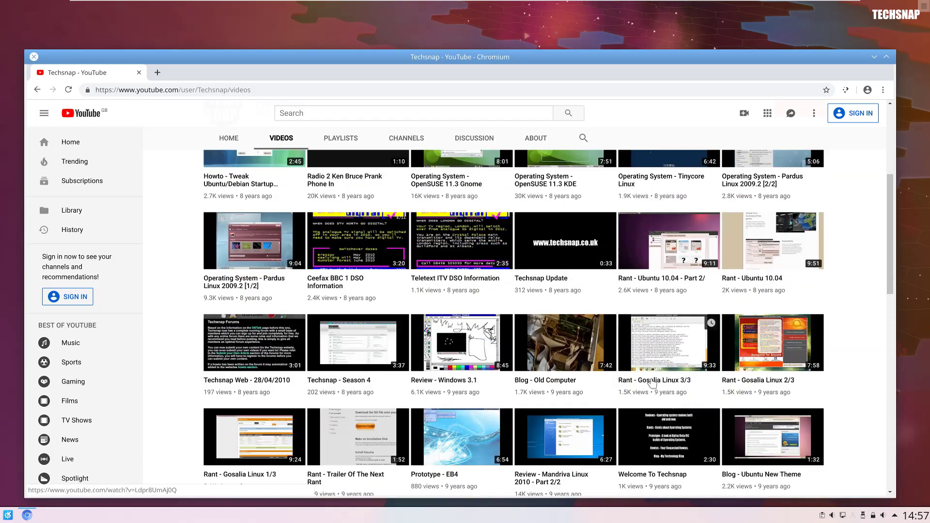
scroll(613, 257, "up", 2)
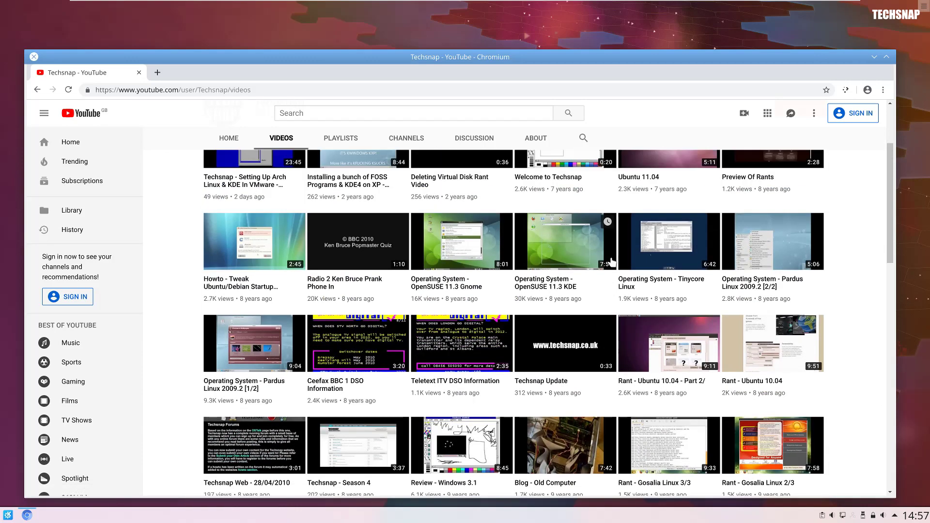
scroll(622, 277, "down", 1)
scroll(622, 277, "up", 4)
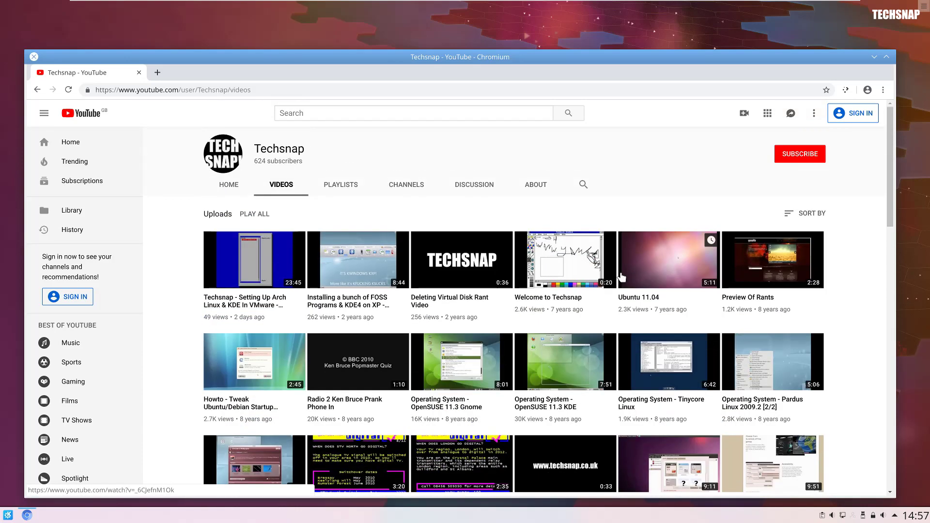
scroll(625, 286, "down", 4)
scroll(626, 289, "down", 2)
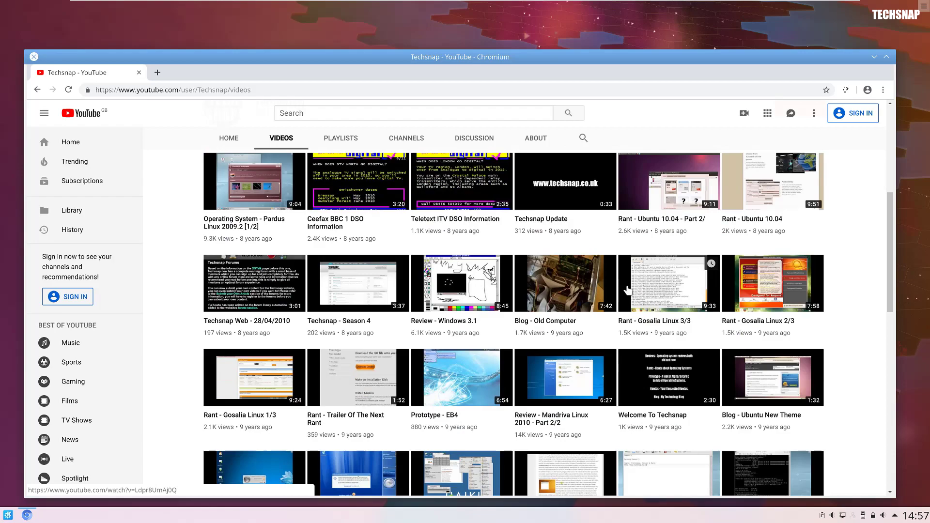
scroll(627, 291, "down", 6)
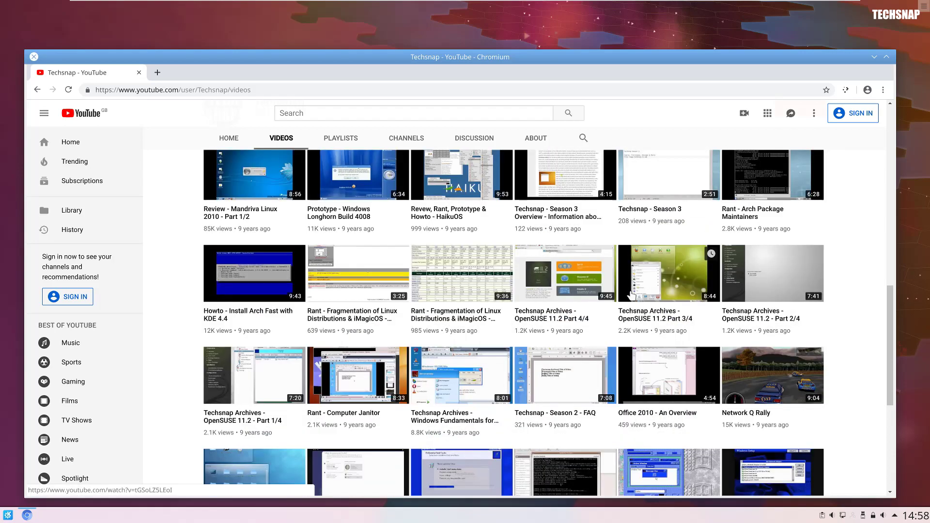
scroll(631, 296, "down", 5)
scroll(631, 296, "up", 3)
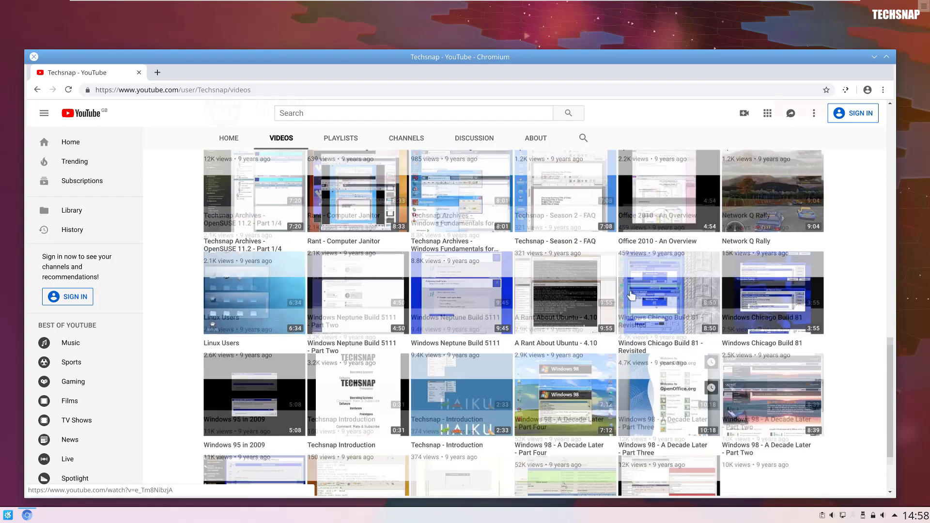
scroll(631, 295, "up", 1)
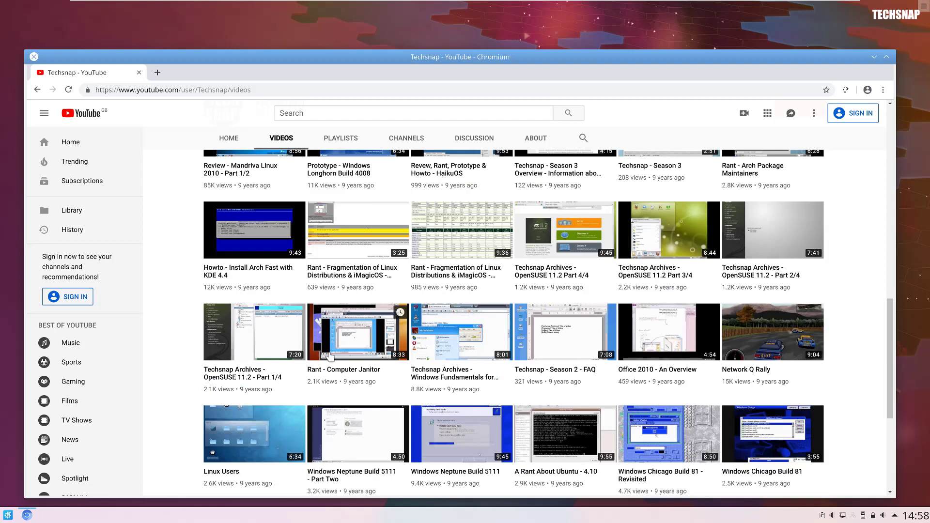
left_click(355, 359)
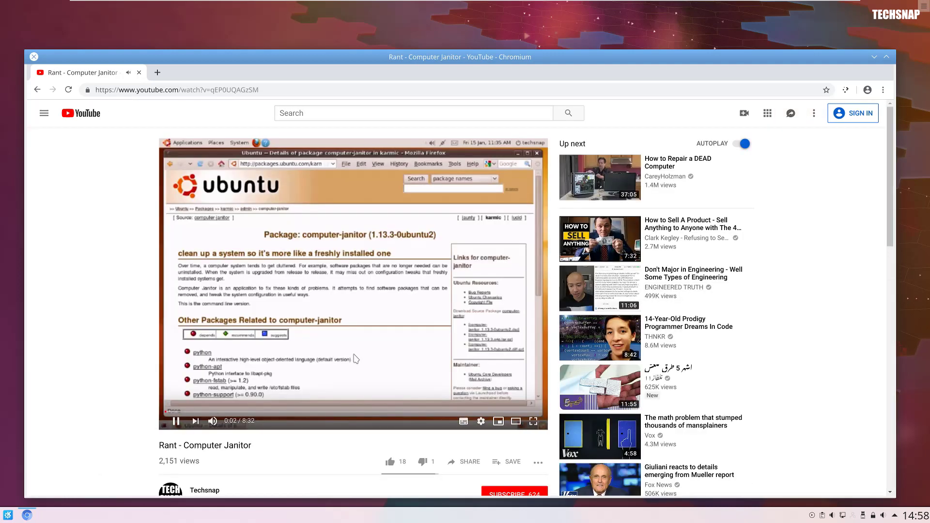
Step: Seek the video to 0:22, about 1:30, and 4:39
left_click(181, 410)
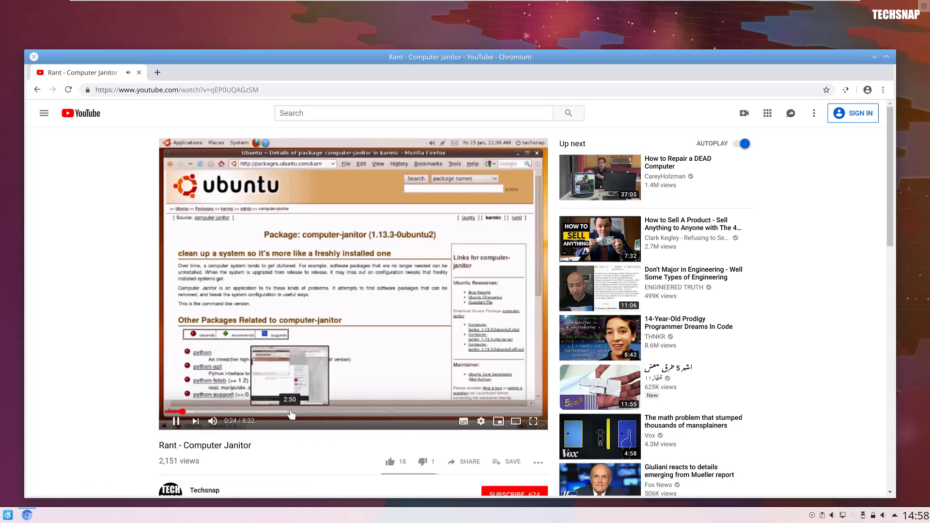
left_click(231, 413)
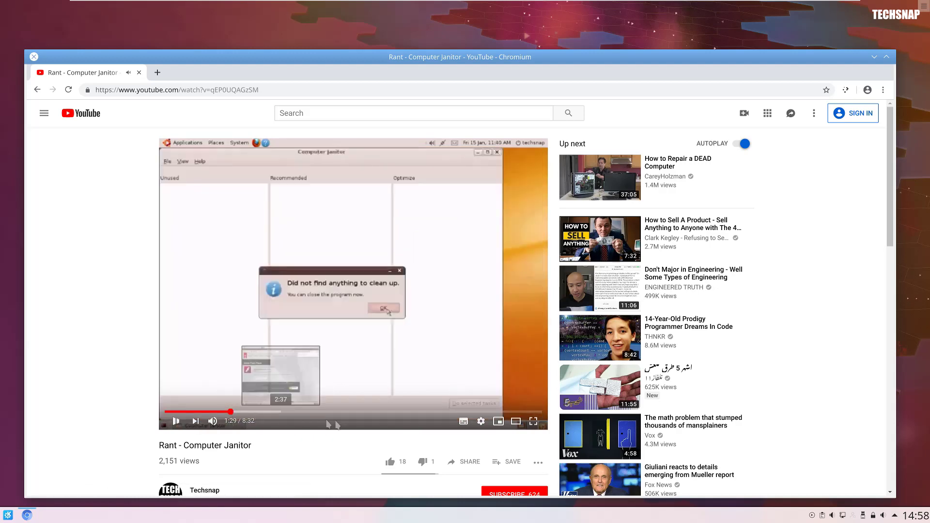
left_click(371, 412)
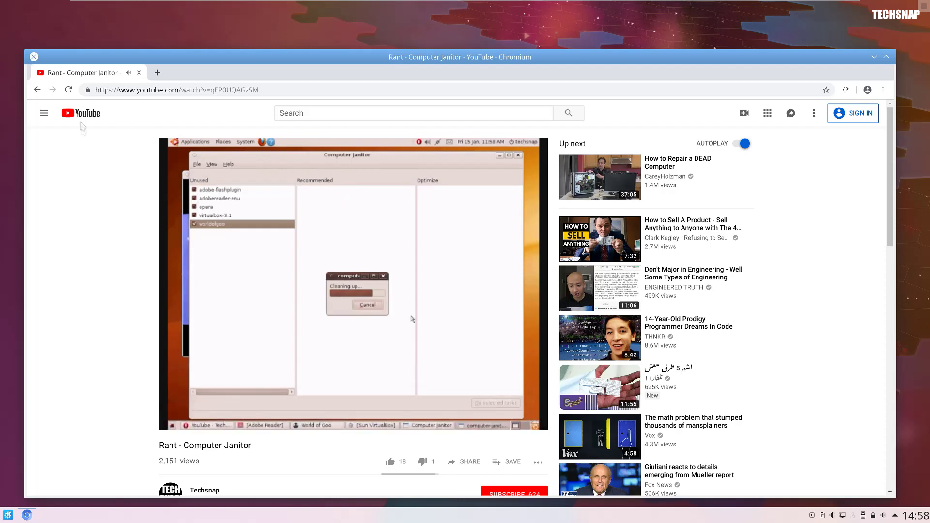
Step: Return to the YouTube home page and close Chromium
left_click(96, 114)
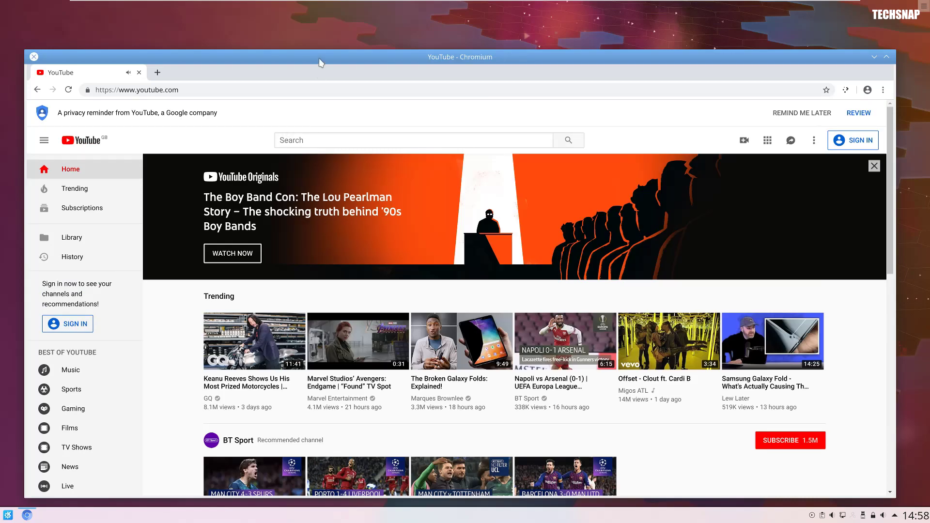
mouse_move(319, 62)
left_mouse_down()
mouse_move(333, 37)
mouse_move(334, 54)
left_mouse_up()
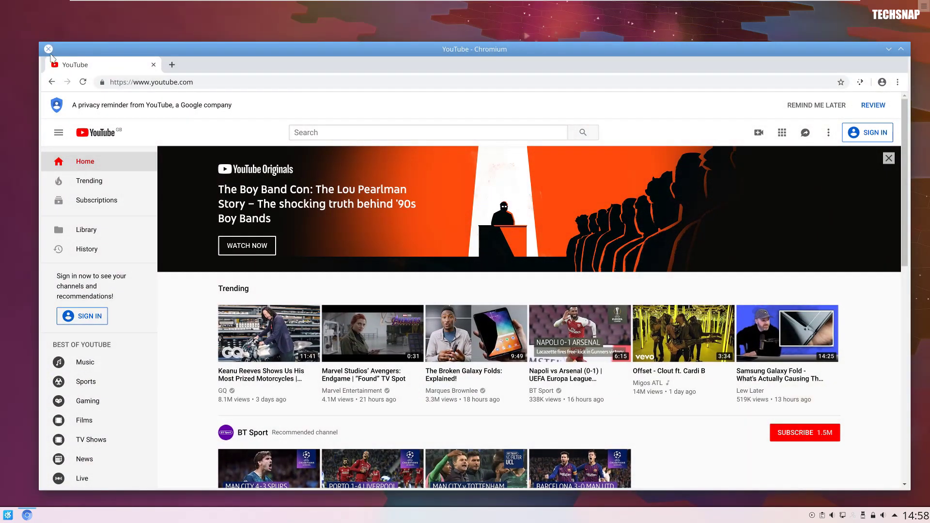
left_click(50, 50)
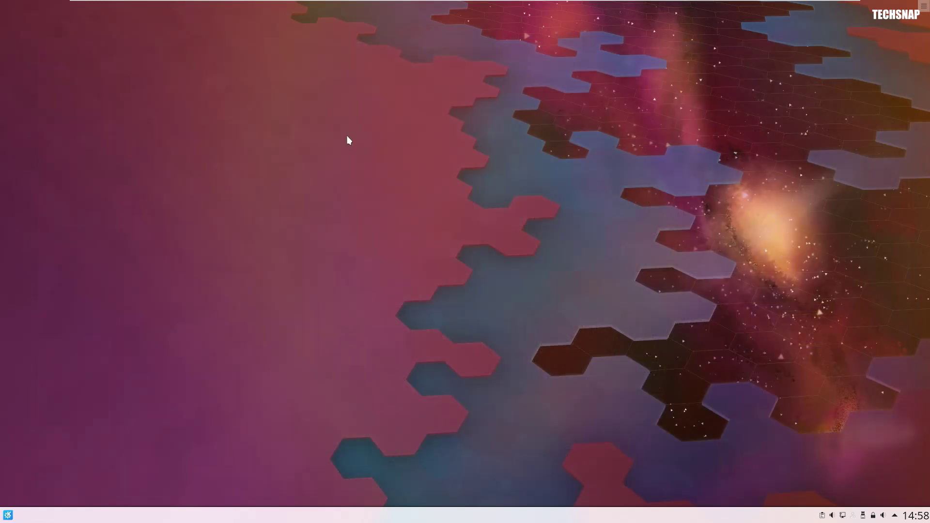
Step: Browse the launcher's Utilities and Graphics categories, then close the launcher
left_click(8, 516)
left_click(76, 480)
scroll(125, 424, "down", 1)
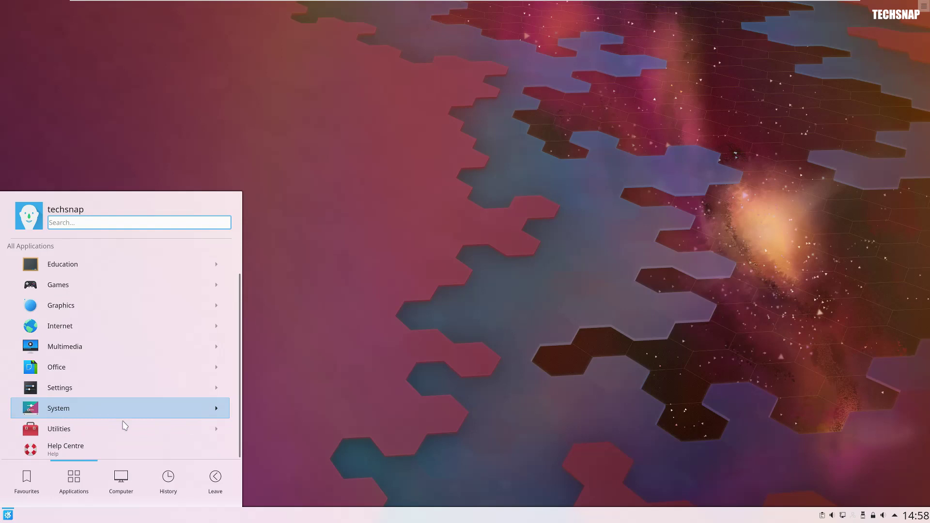
left_click(125, 429)
scroll(124, 430, "down", 5)
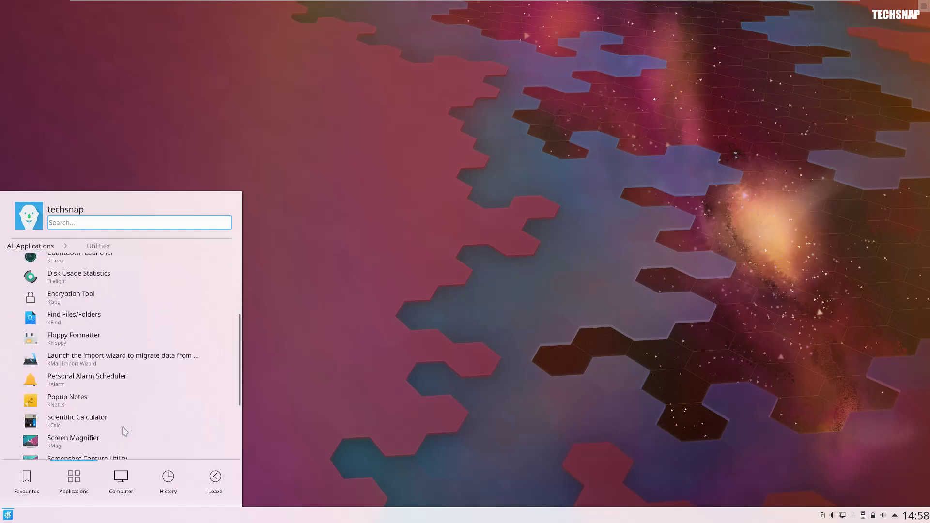
left_click(42, 245)
left_click(103, 314)
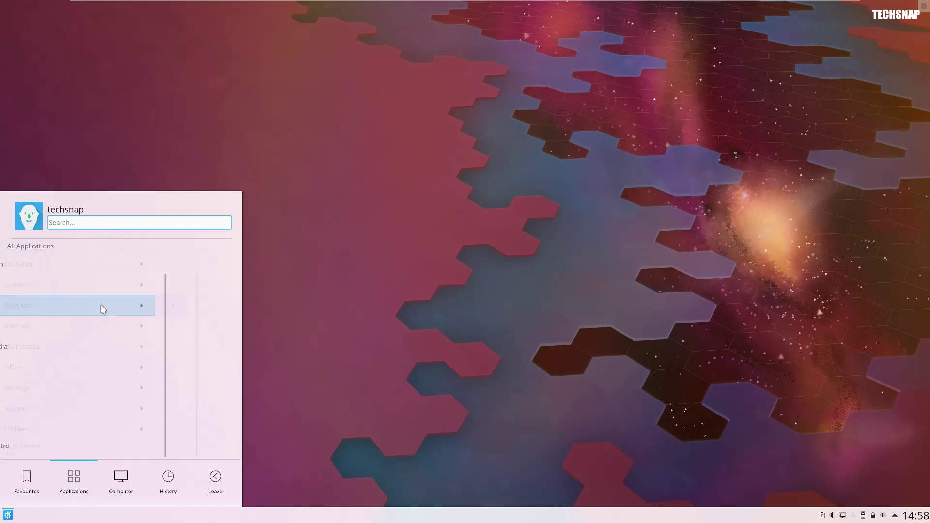
left_click(391, 325)
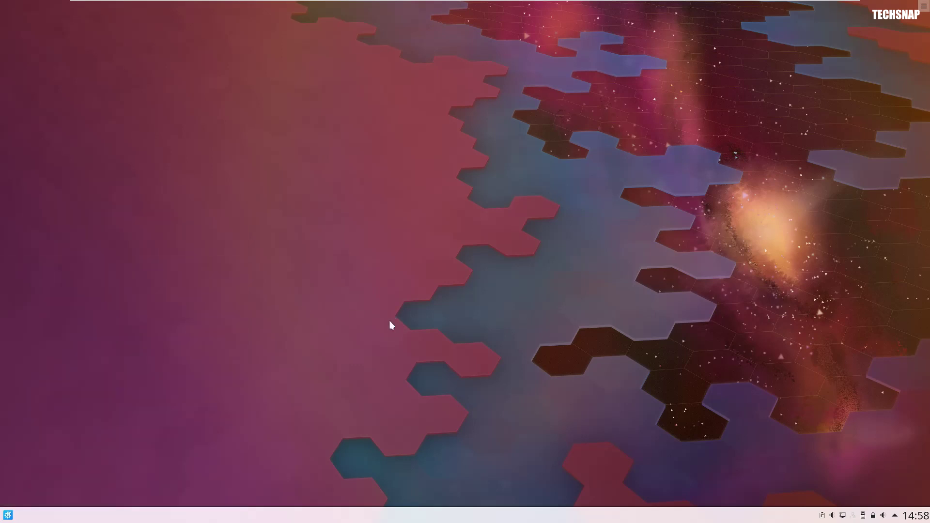
left_click(14, 516)
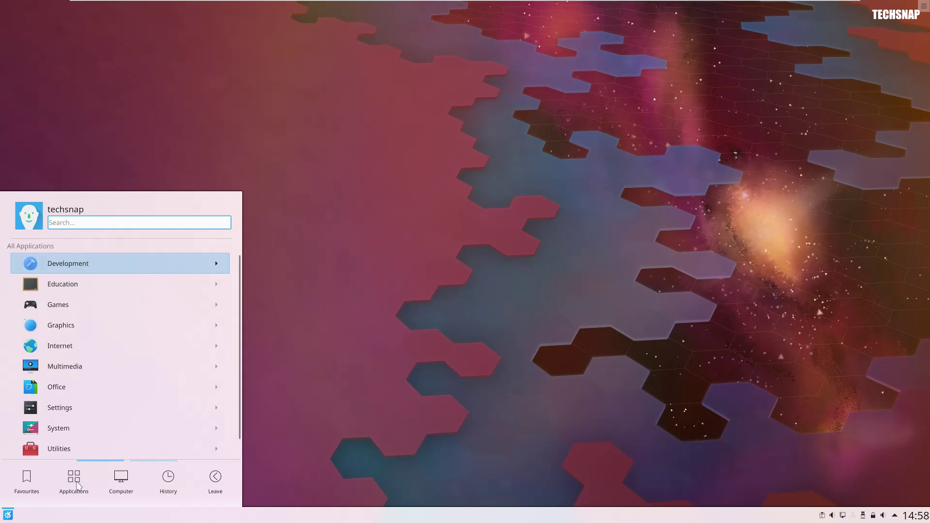
left_click(364, 433)
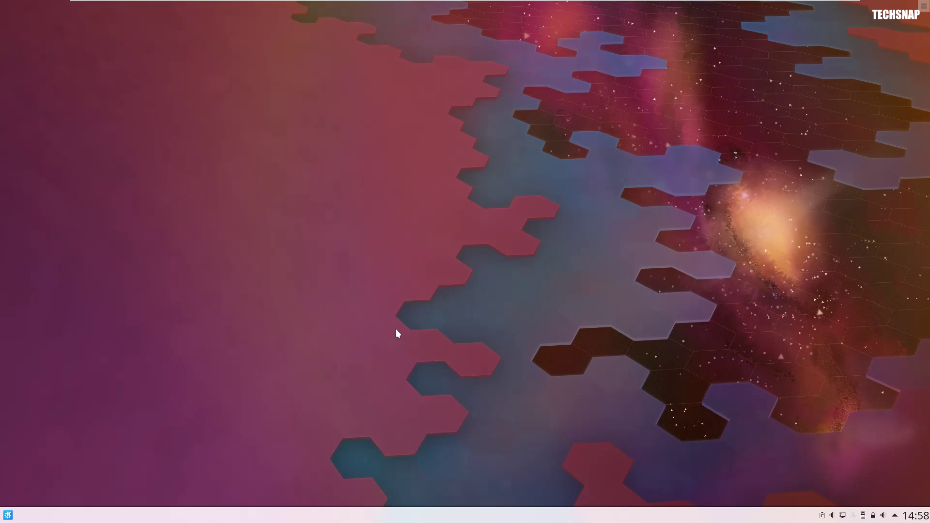
Step: Open Games > Logic Games and launch the first game, Kubrick
left_click(7, 515)
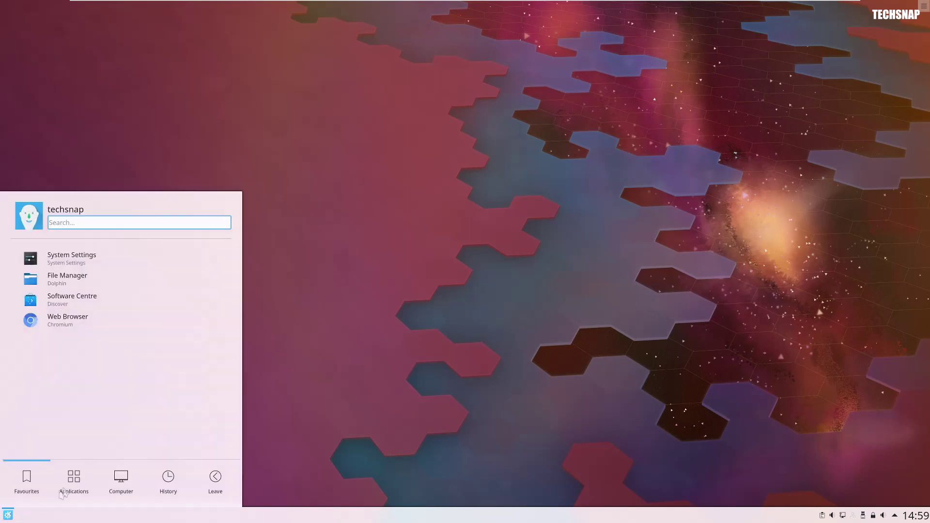
left_click(63, 494)
left_click(87, 304)
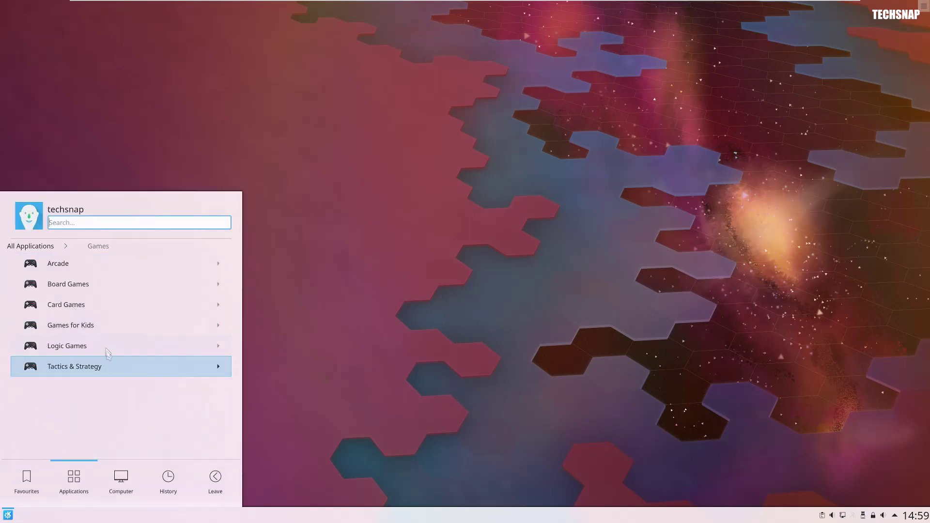
left_click(99, 308)
left_click(93, 246)
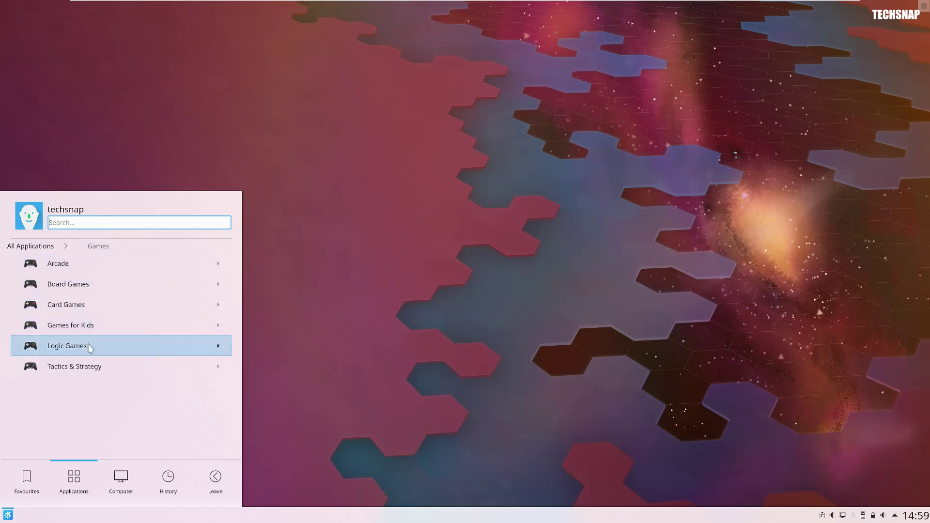
left_click(90, 348)
left_click(97, 270)
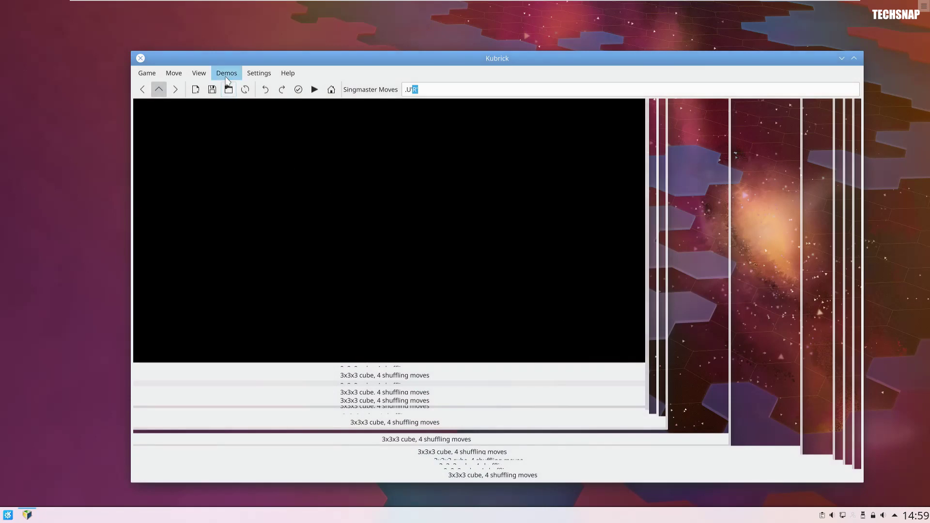
Step: Open the Kubrick Handbook from Kubrick's Help menu
left_click(227, 79)
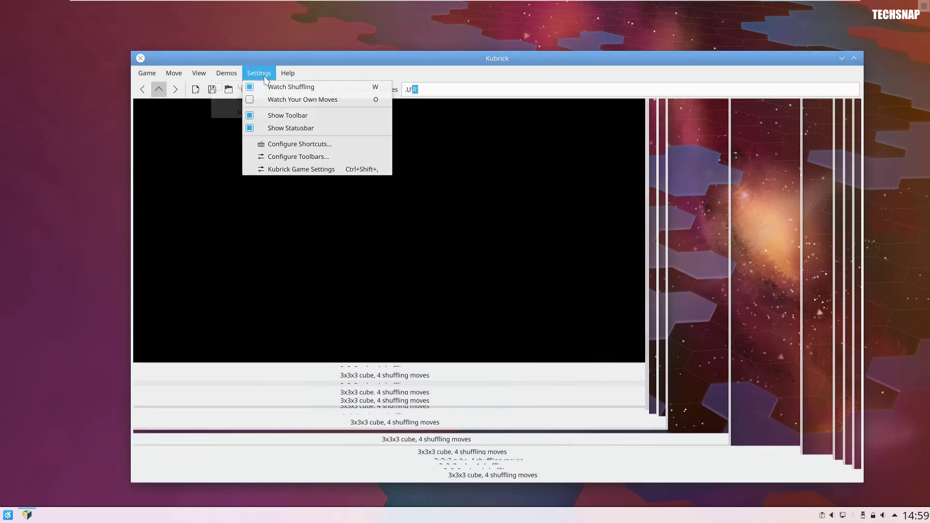
left_click(318, 87)
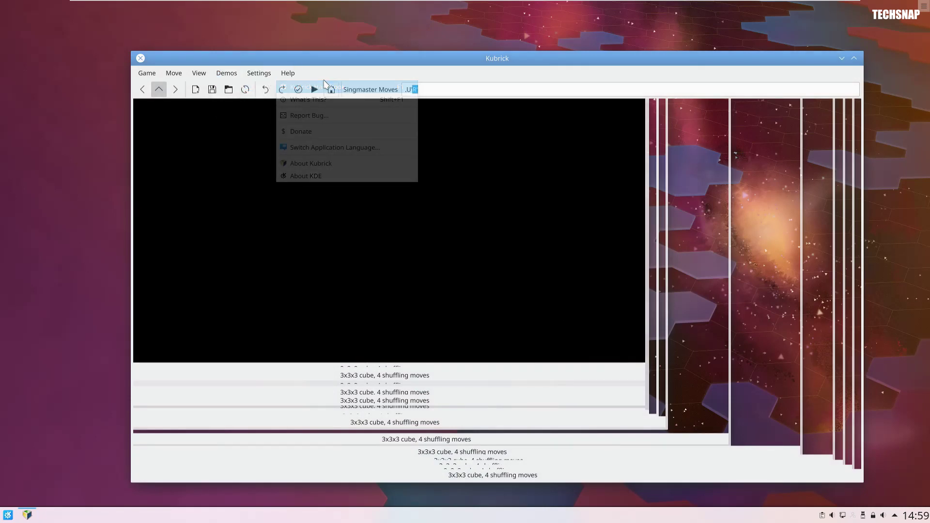
Step: Search the Help Centre manuals for 'black screen'
scroll(292, 157, "down", 2)
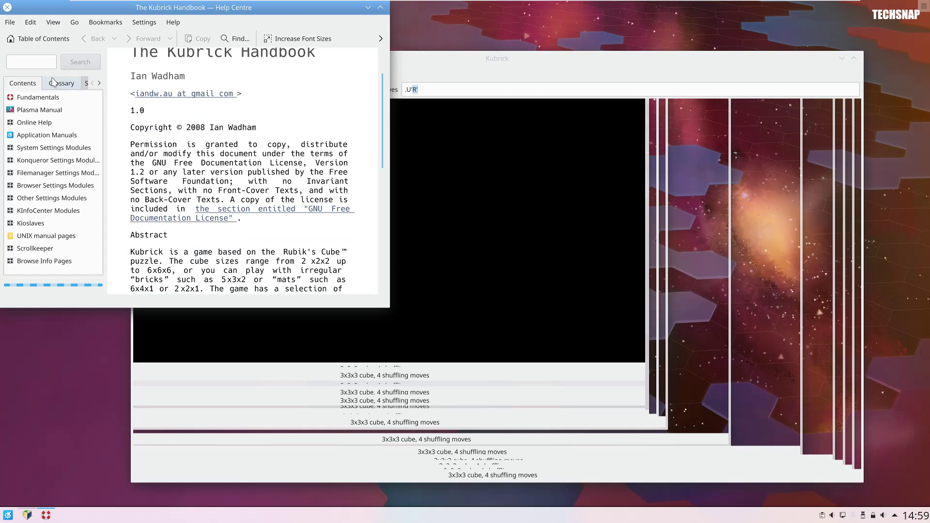
type("vlac")
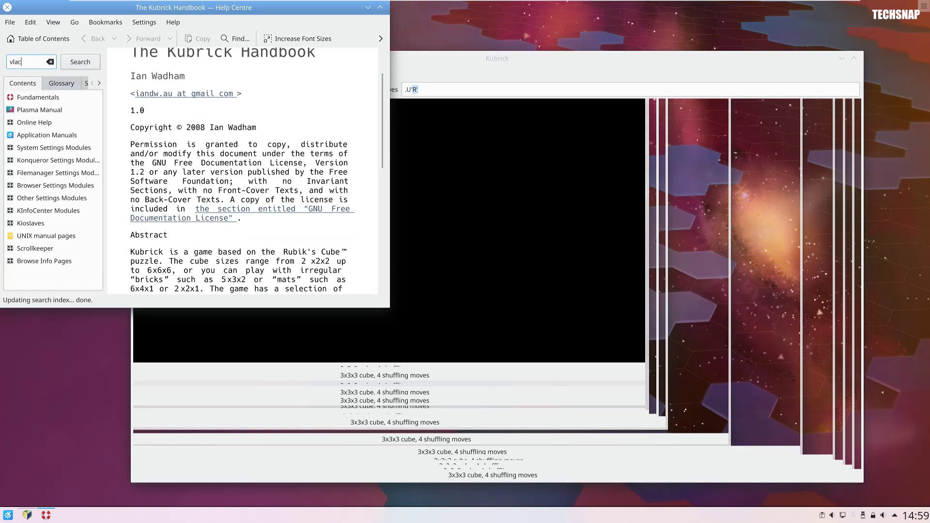
type("k screen")
key("Return")
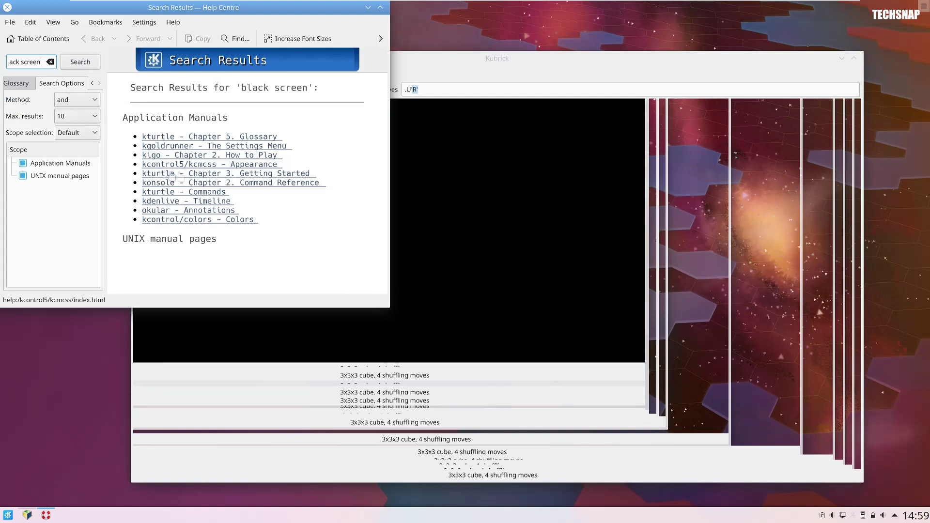
Step: Close the Help Centre and browse Kubrick's menus
left_click_drag(213, 7, 333, 63)
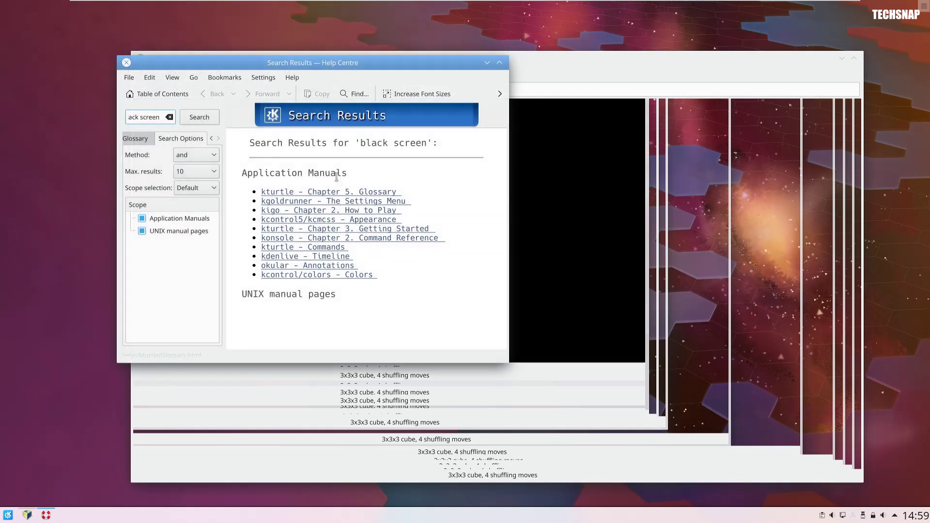
left_click(126, 62)
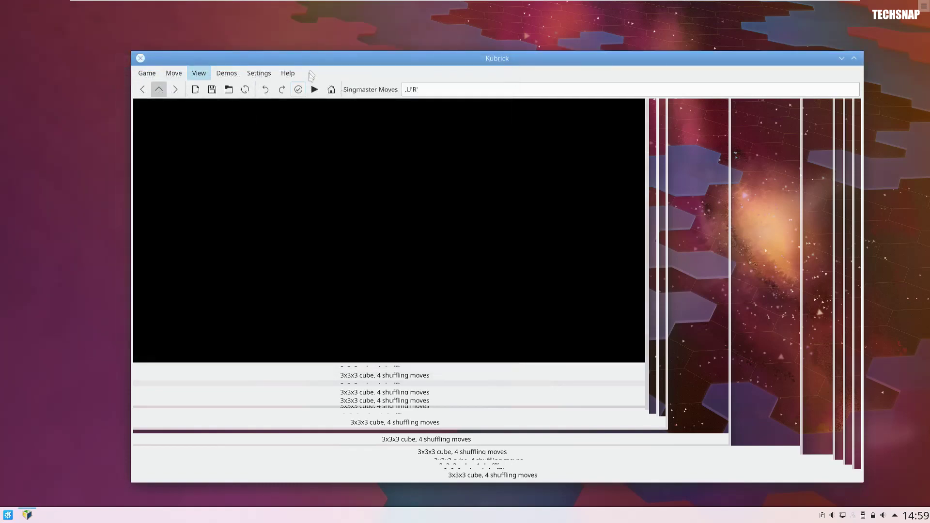
left_click_drag(194, 56, 138, 52)
left_click(143, 69)
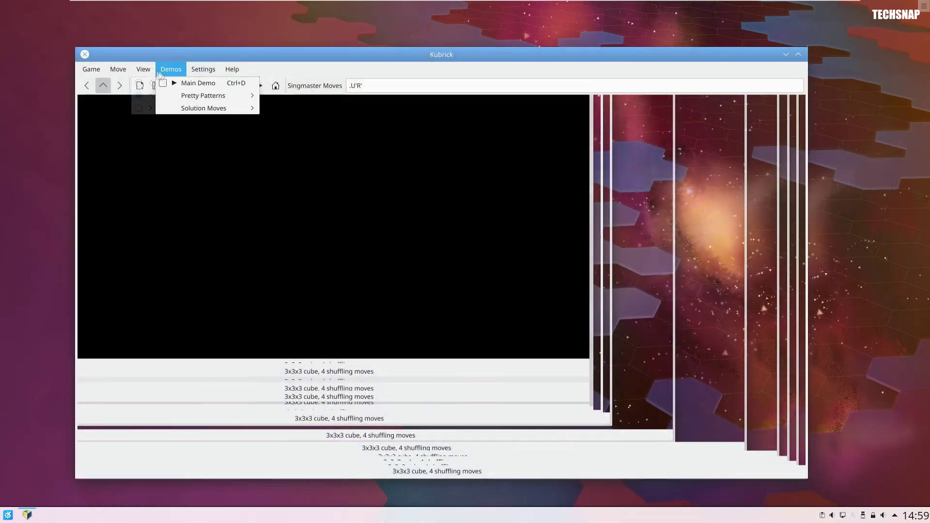
Step: Quit Kubrick from its Game menu
mouse_move(137, 78)
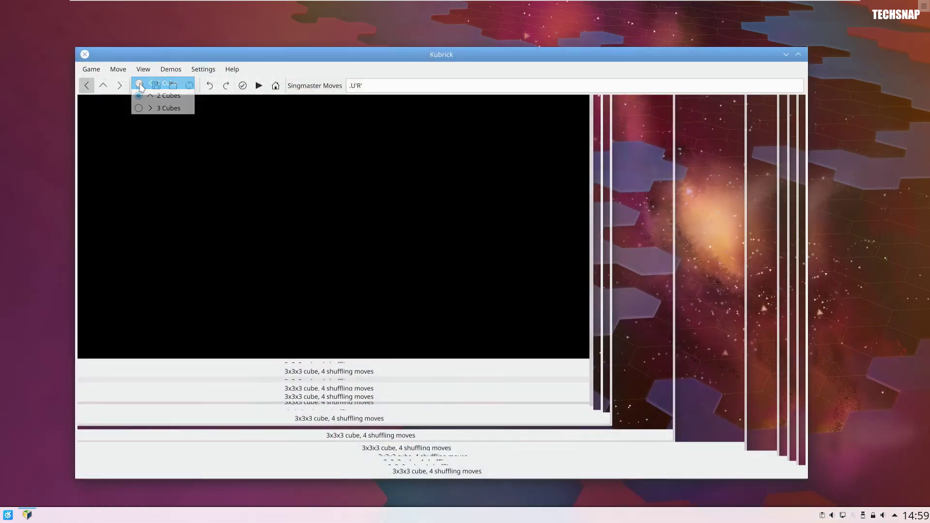
mouse_move(91, 70)
left_click(129, 169)
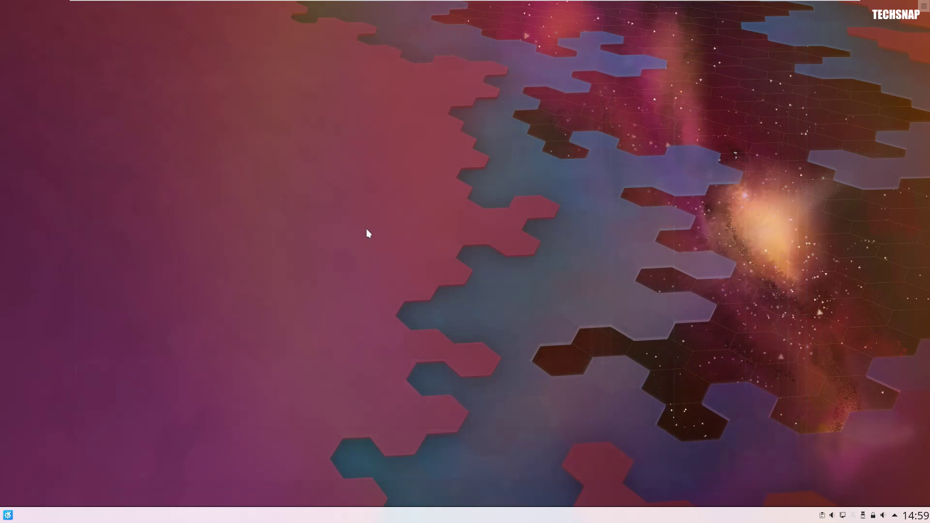
Step: Launch KNetWalk from Games > Tactics & Strategy > Network Construction Game
left_click(7, 515)
mouse_move(73, 479)
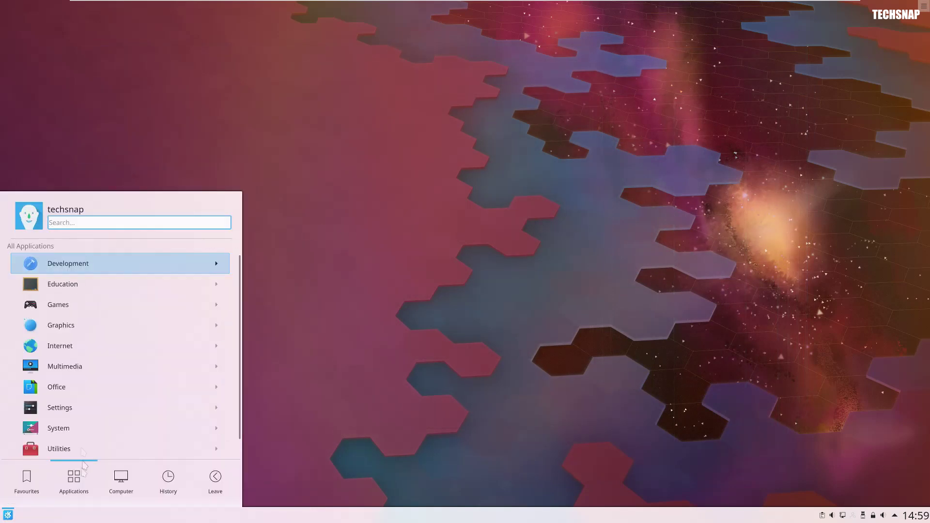
left_click(111, 309)
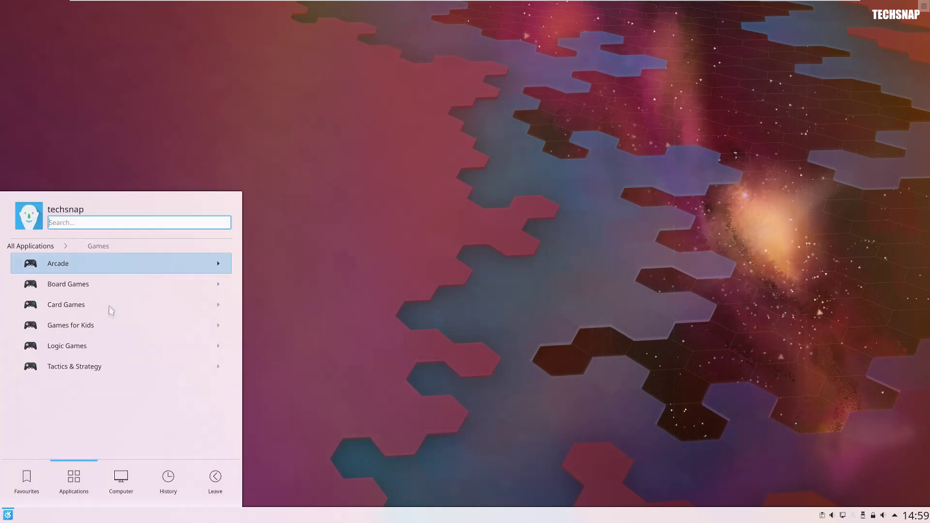
left_click(108, 366)
scroll(107, 369, "down", 1)
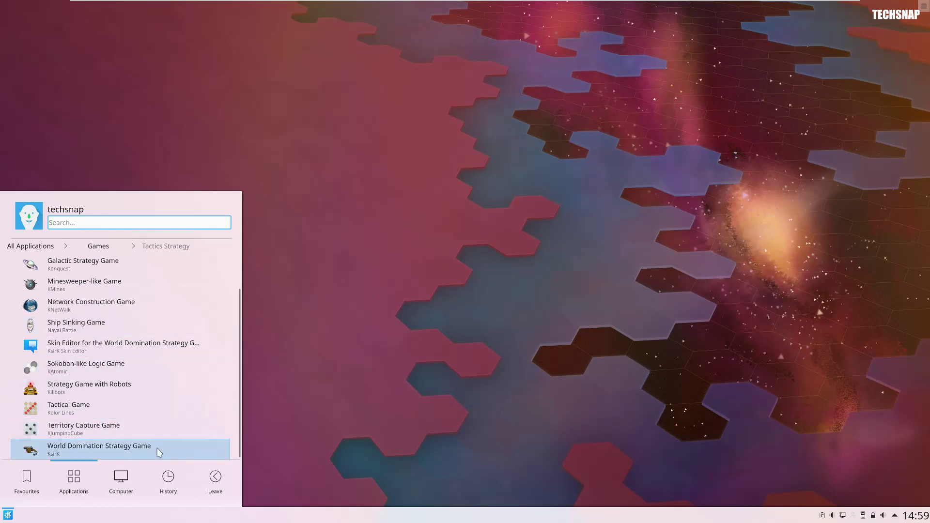
scroll(157, 443, "up", 1)
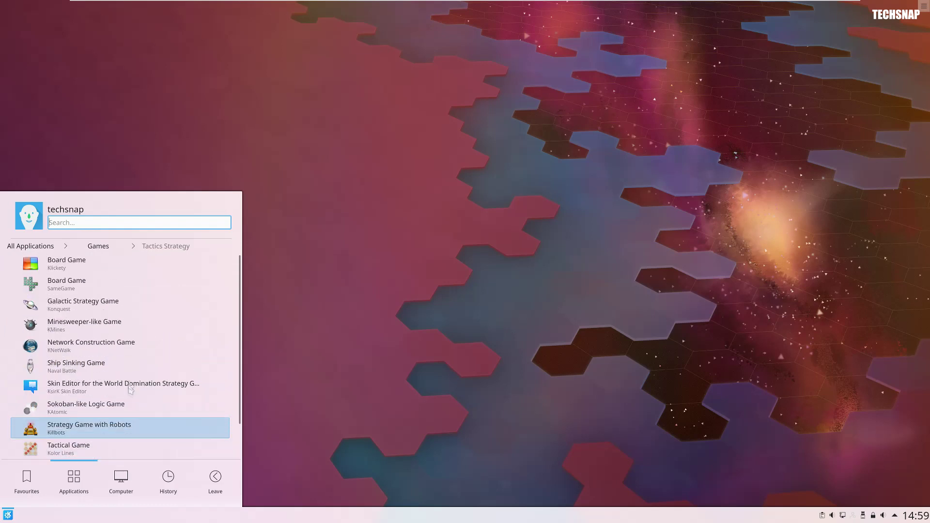
left_click(122, 344)
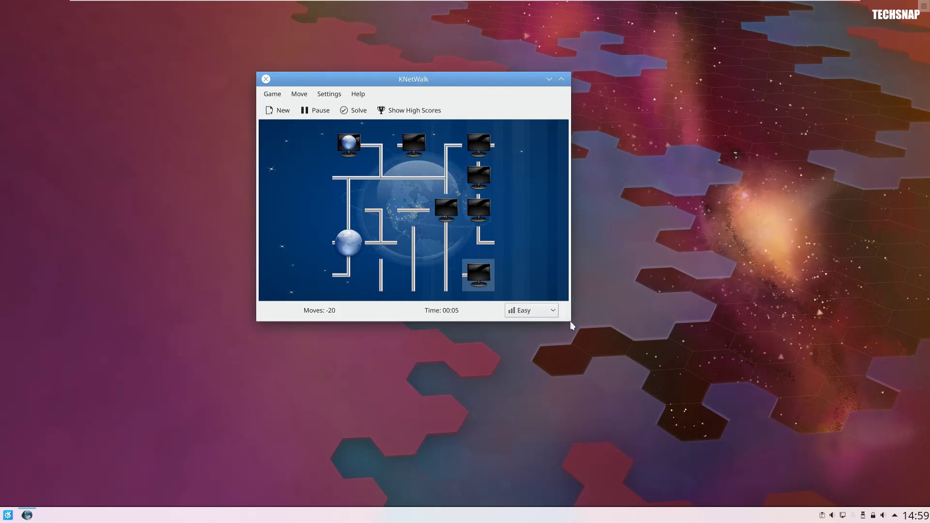
Step: Enlarge the KNetWalk window, shift it slightly left, then close the game
left_click_drag(571, 326, 796, 448)
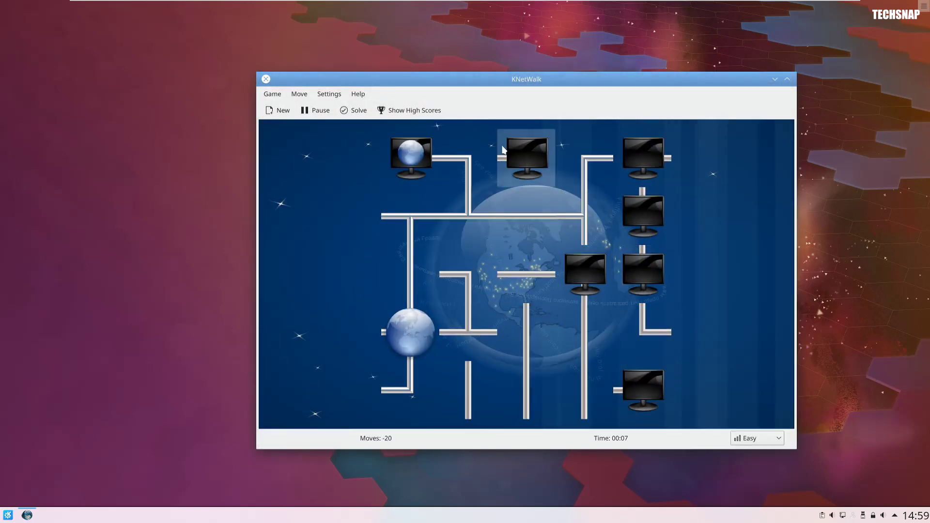
left_click_drag(350, 82, 308, 84)
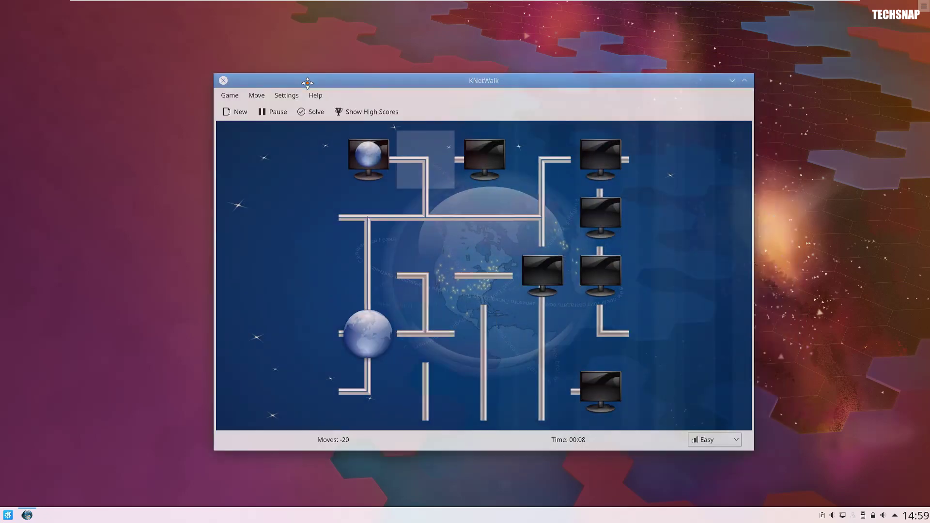
left_click(223, 81)
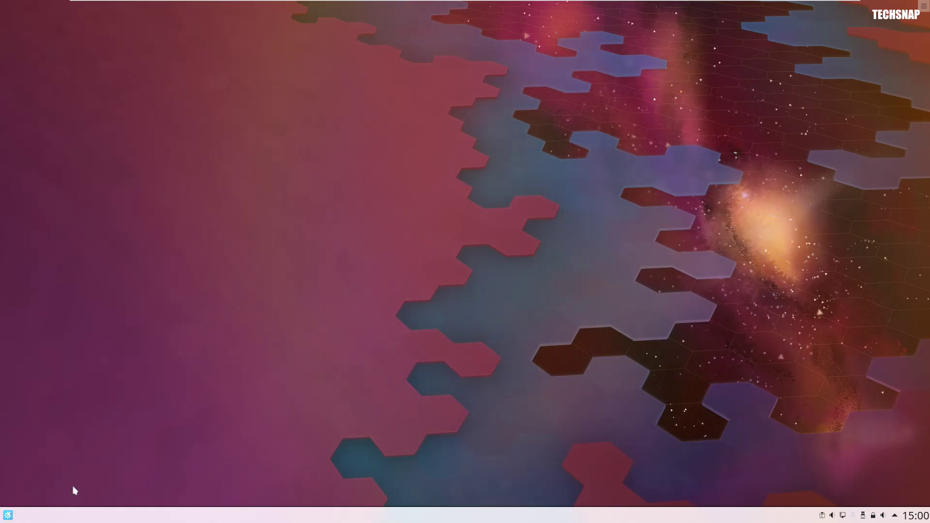
Step: Browse the Internet and Office application categories in the Application Launcher
left_click(7, 515)
left_click(74, 480)
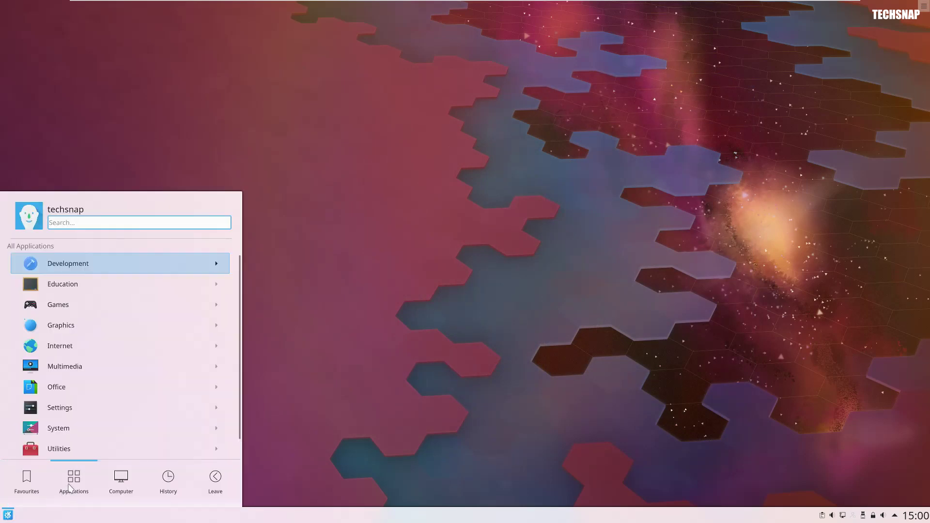
left_click(71, 346)
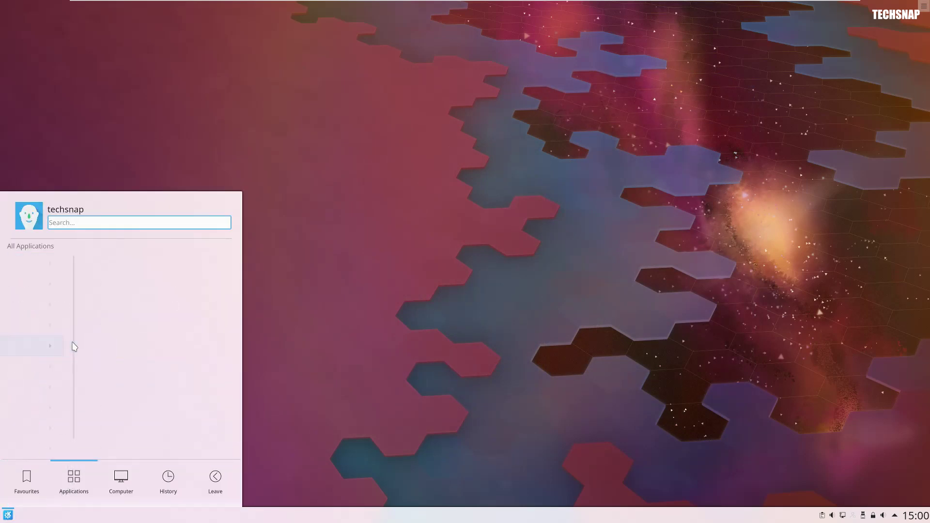
left_click(50, 247)
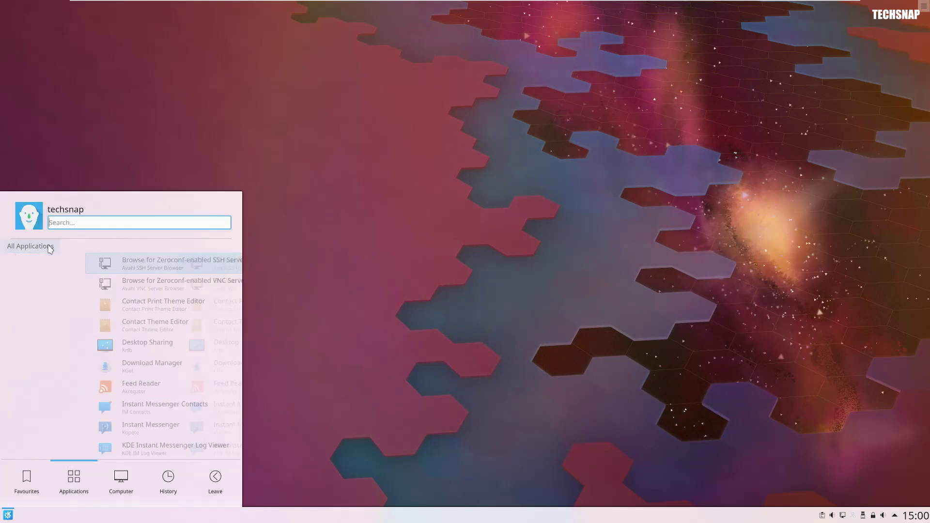
left_click(146, 390)
scroll(145, 392, "down", 6)
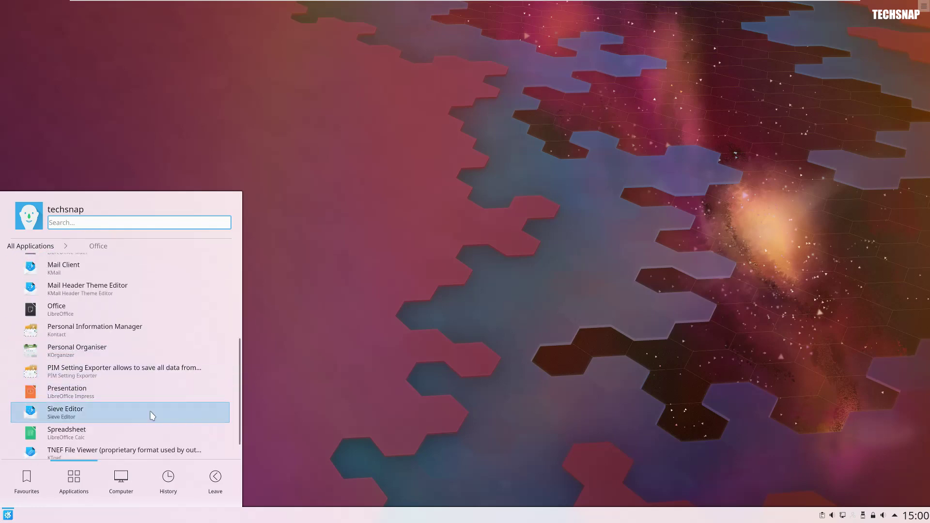
Step: Reopen the Application Launcher on its Leave tab with Lock, Logout, Reboot and Shut Down
left_click(303, 440)
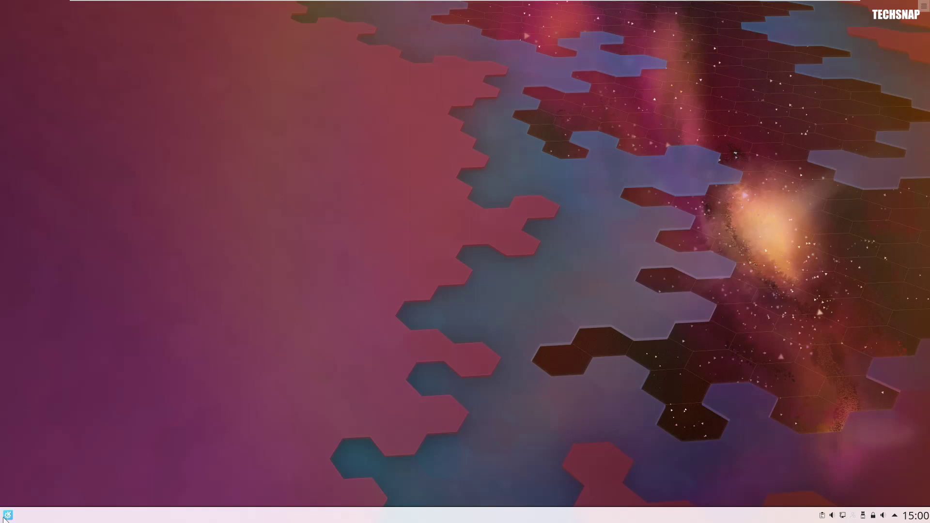
left_click(7, 515)
left_click(215, 479)
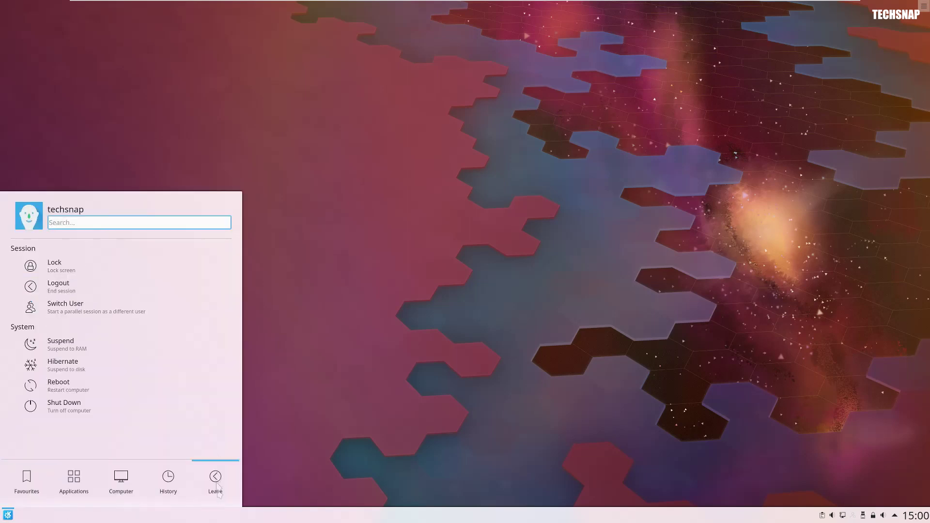